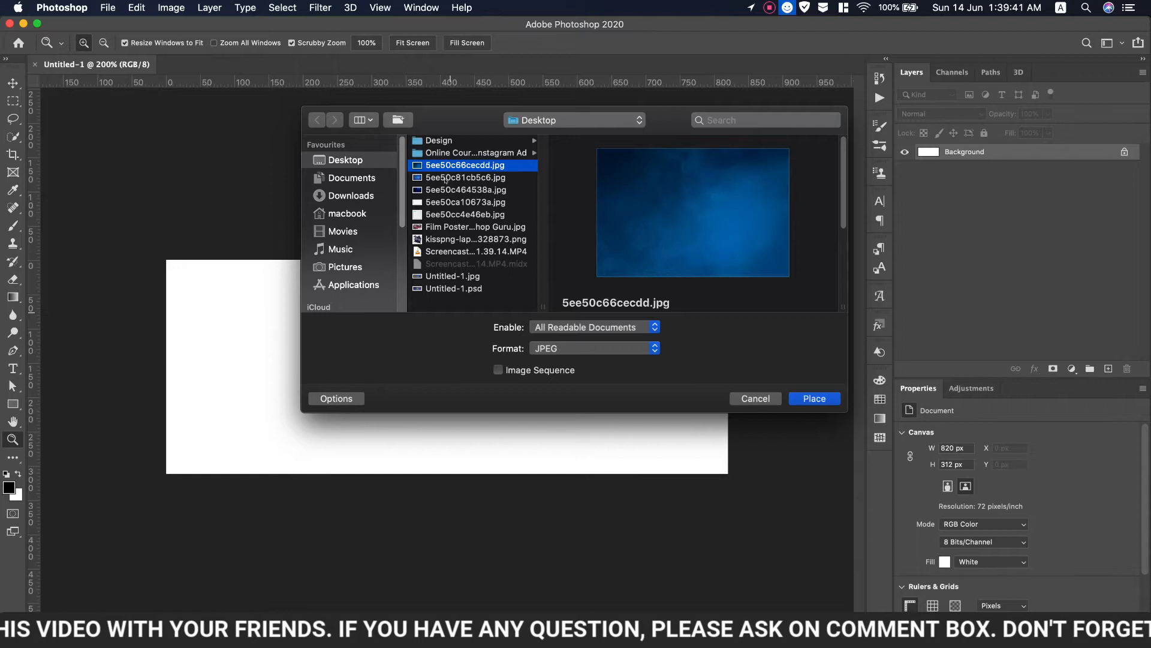
Place 5ee50c66cecdd.jpg as an embedded image and enlarge it to about 351% so it covers the whole canvas.
left_click(446, 178)
left_click(452, 166)
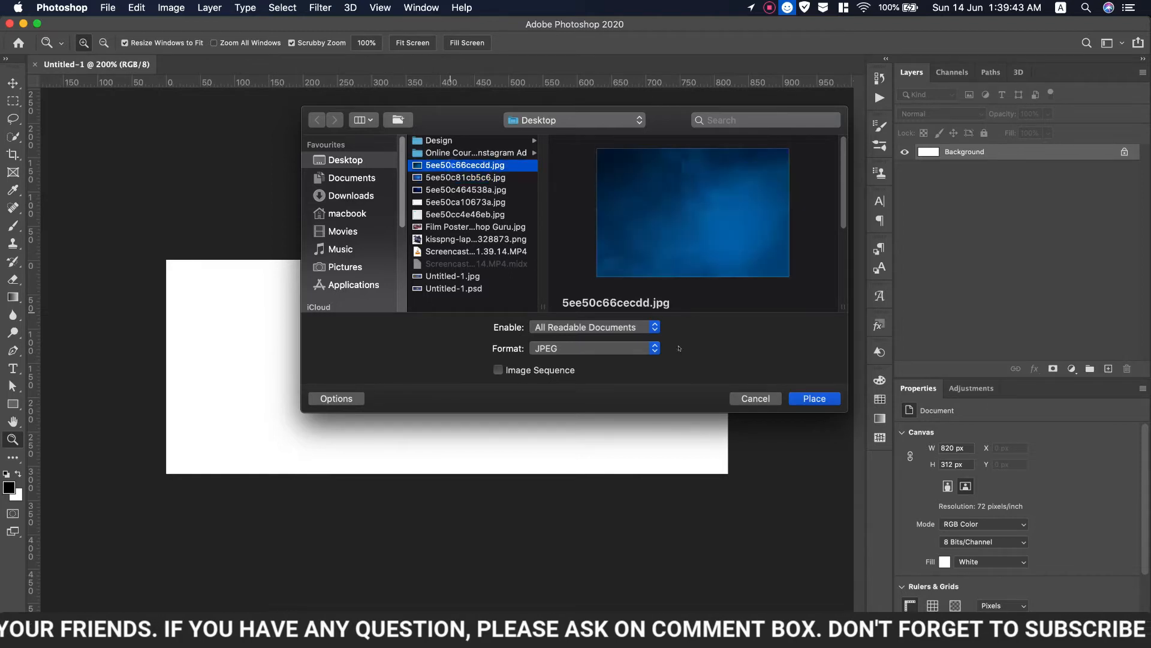
left_click(810, 400)
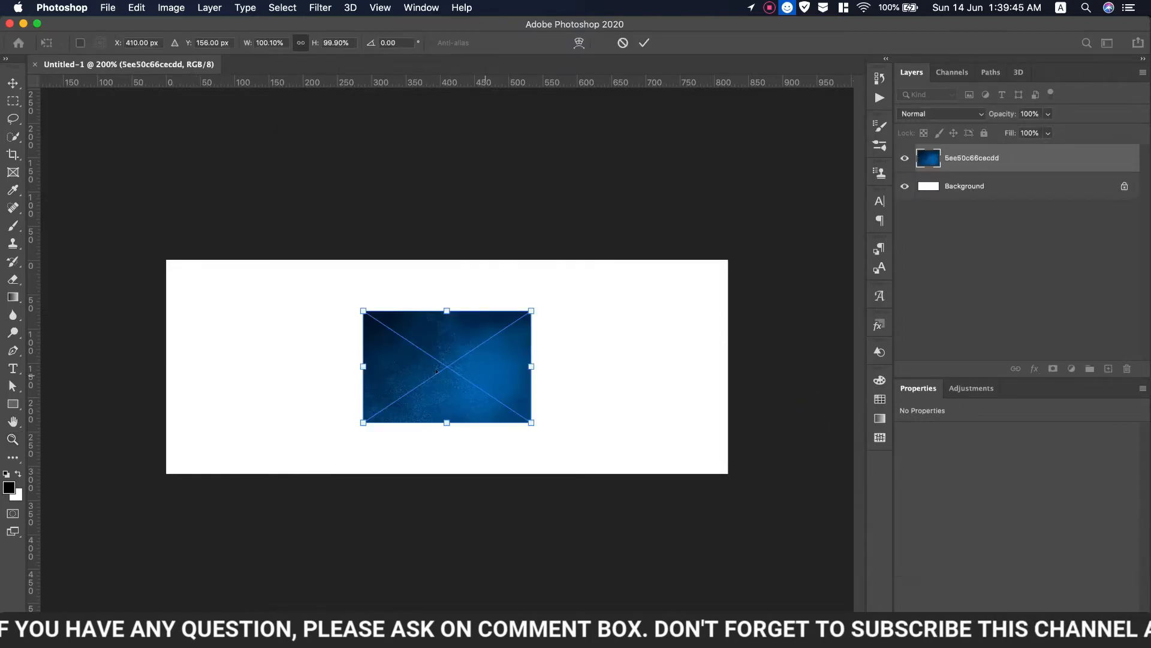
left_click_drag(431, 343, 236, 288)
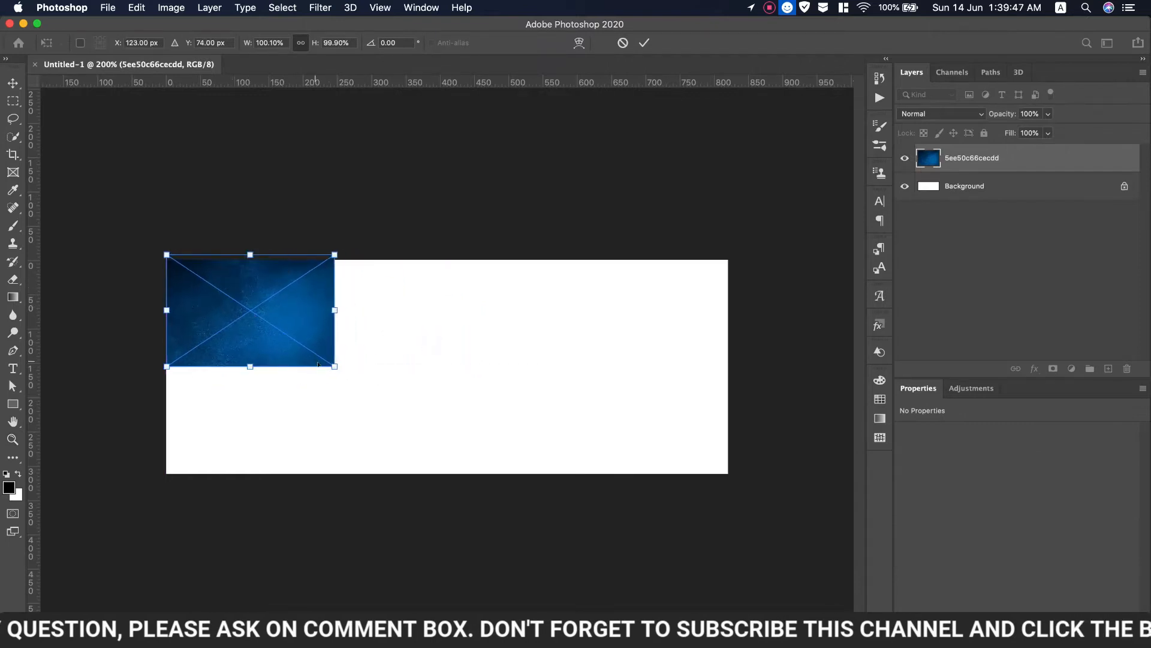
left_click_drag(334, 366, 867, 470)
left_click_drag(603, 432, 578, 370)
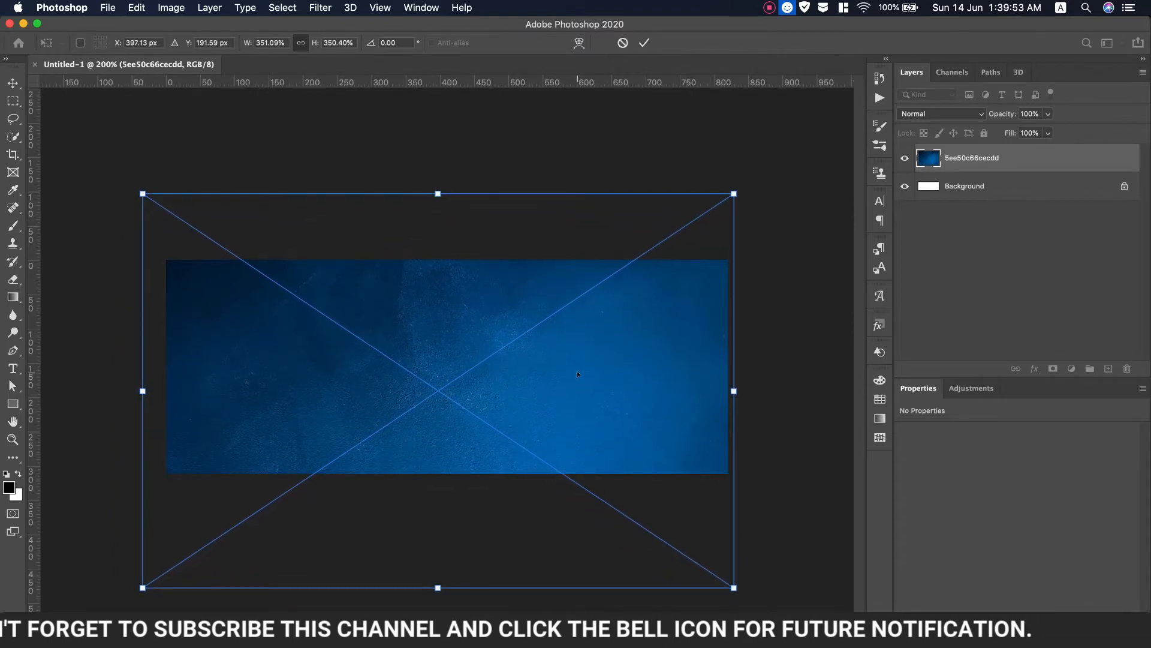
left_click(643, 42)
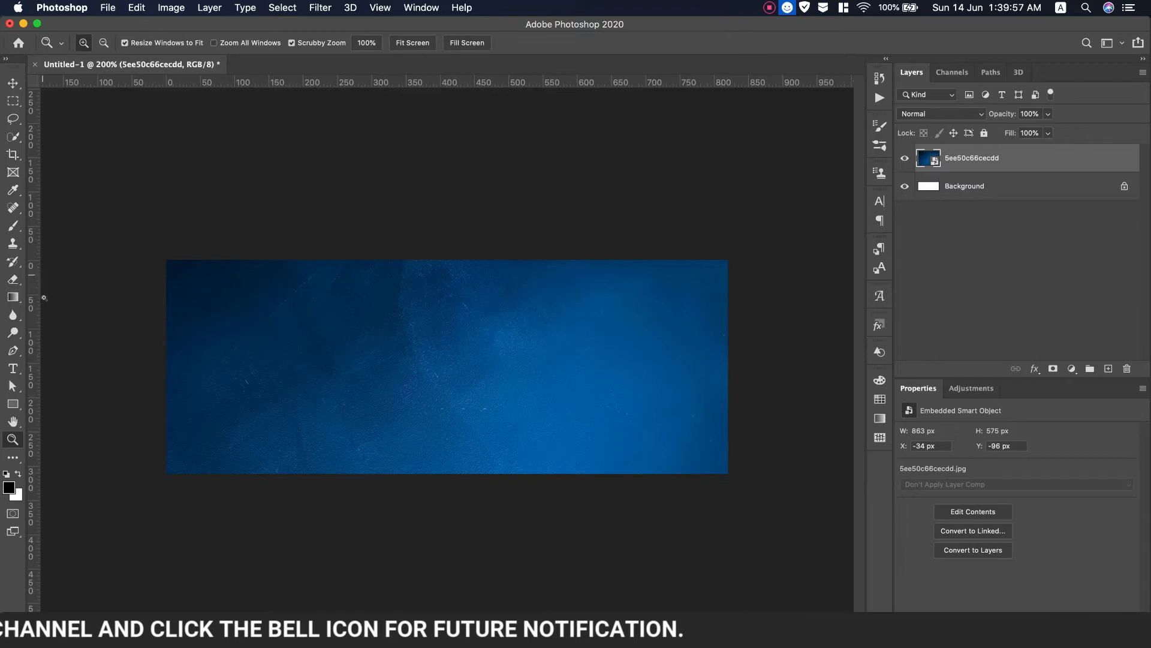
Place the kisspng laptop PNG from the Desktop as an embedded image above the blue background.
left_click(106, 8)
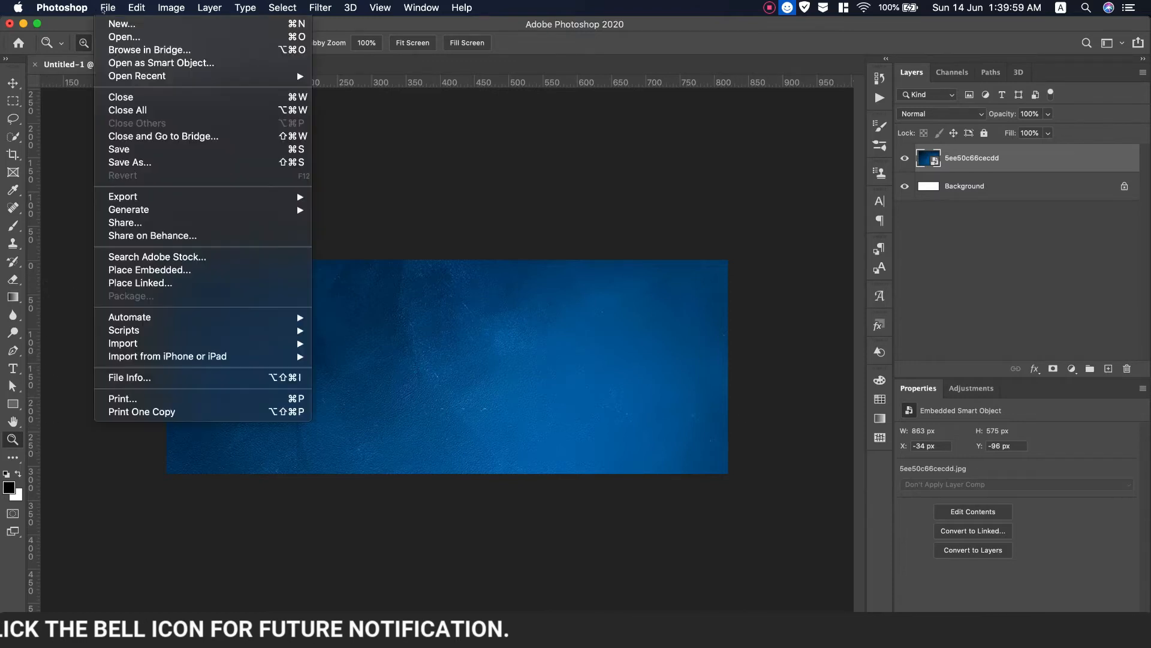
left_click(147, 269)
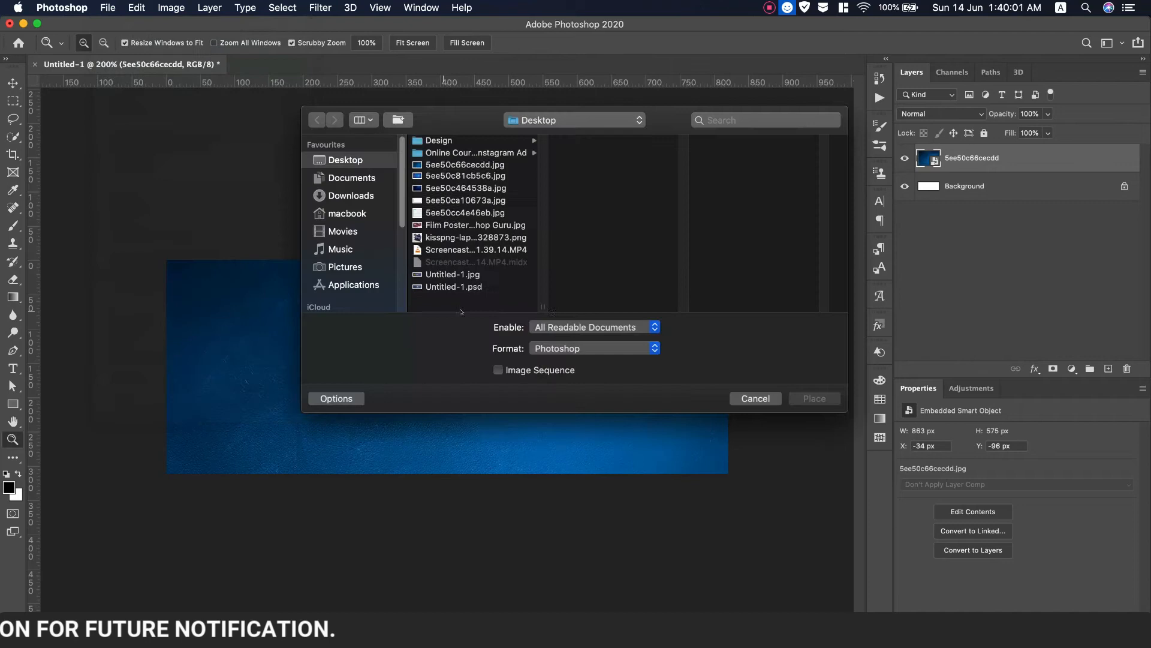
left_click(439, 240)
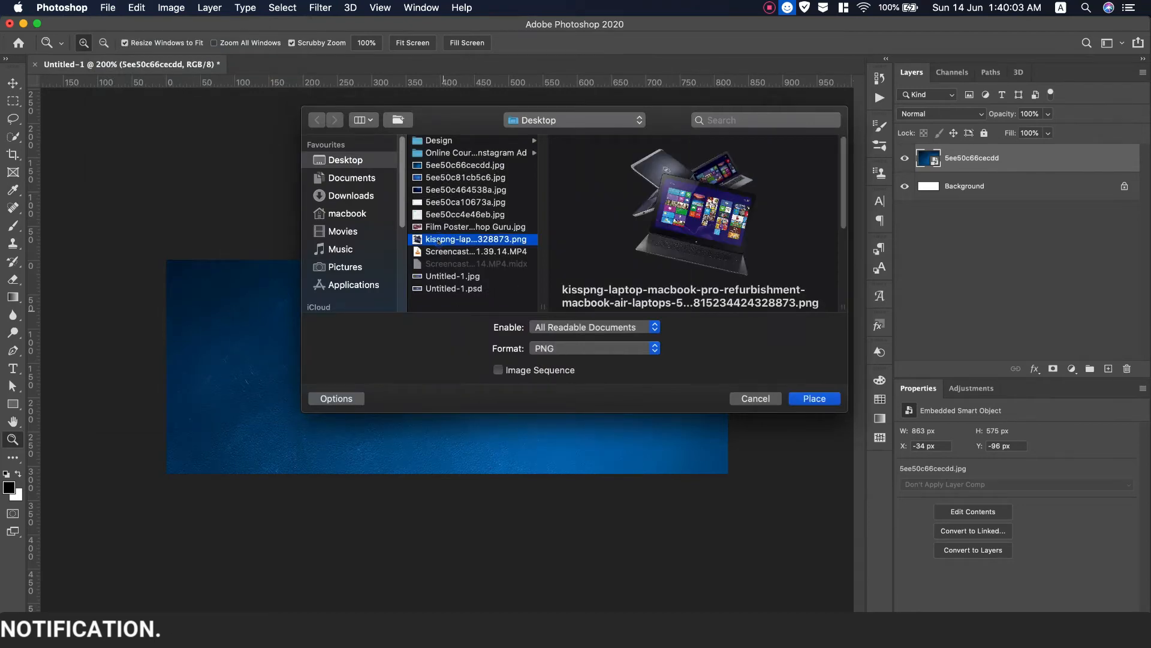
left_click(804, 398)
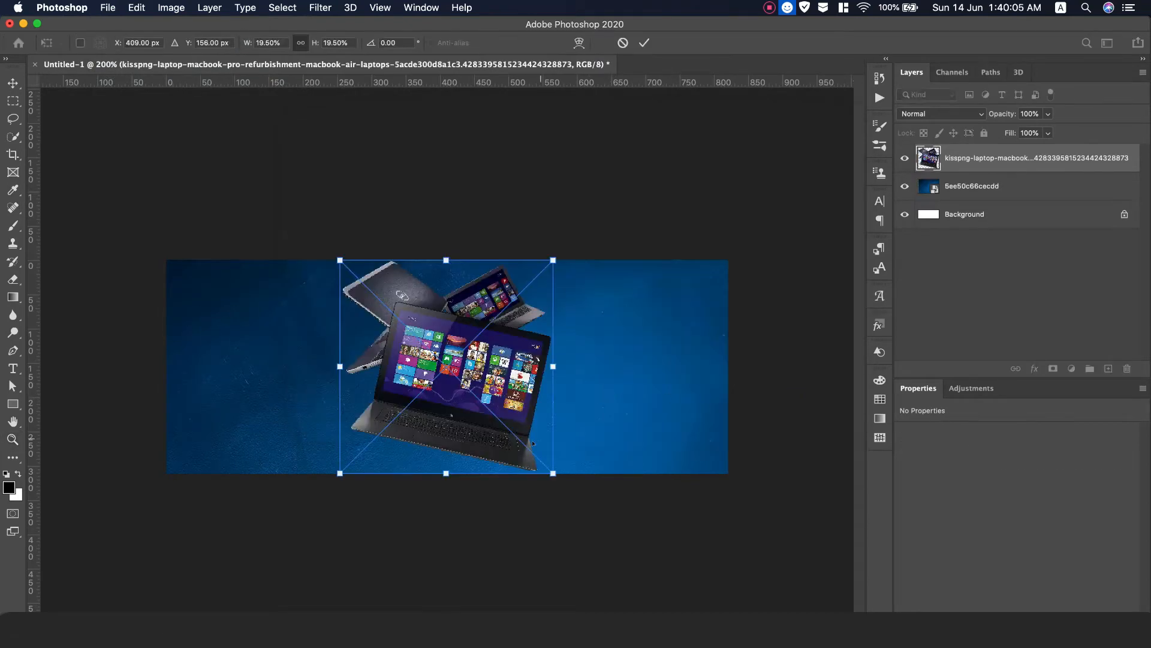
Scale the laptop image to about 14% and position it against a new vertical guide about 40 px inside the banner's right edge.
left_click_drag(546, 469, 521, 437)
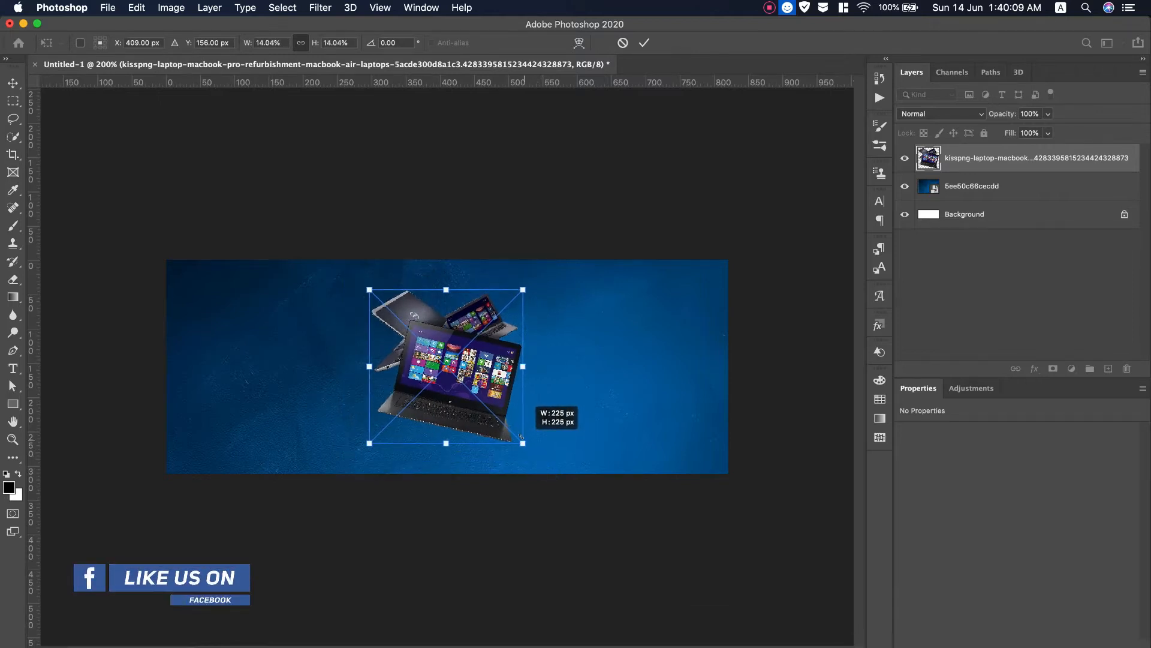
left_click_drag(470, 376, 641, 376)
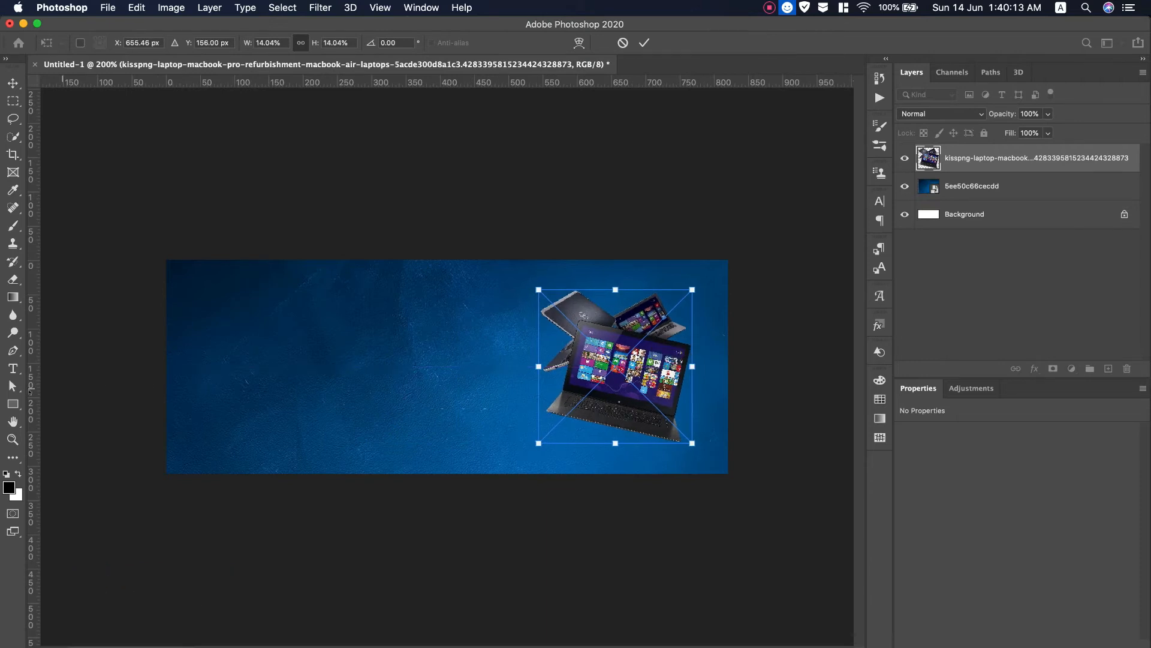
left_click_drag(30, 390, 662, 384)
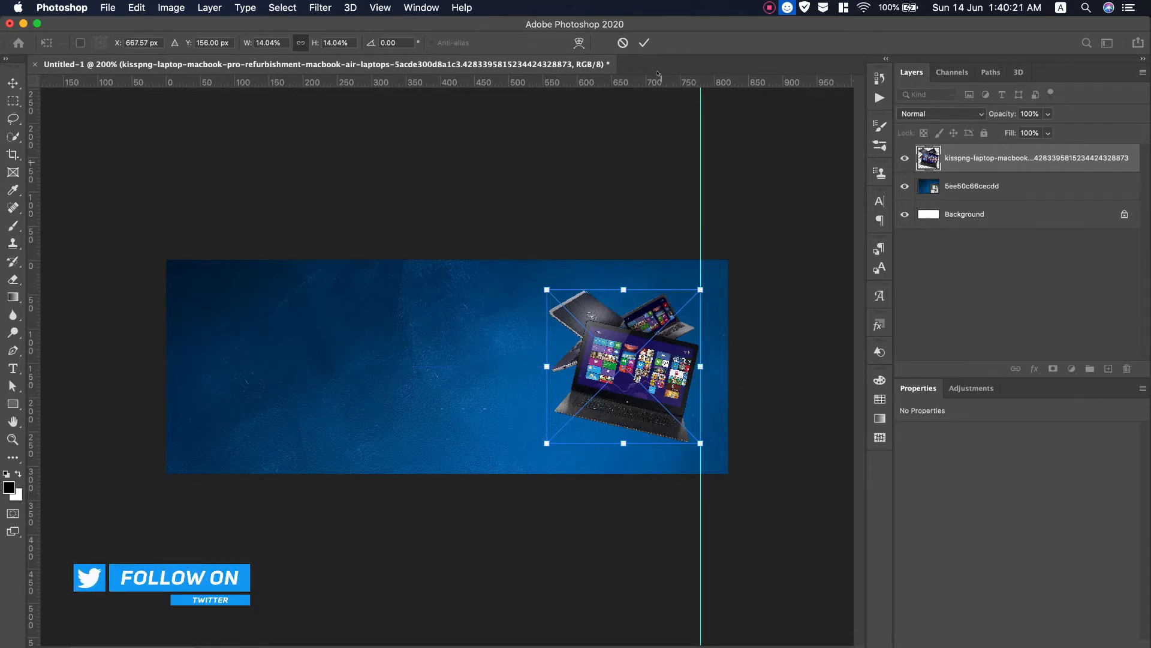
left_click(642, 43)
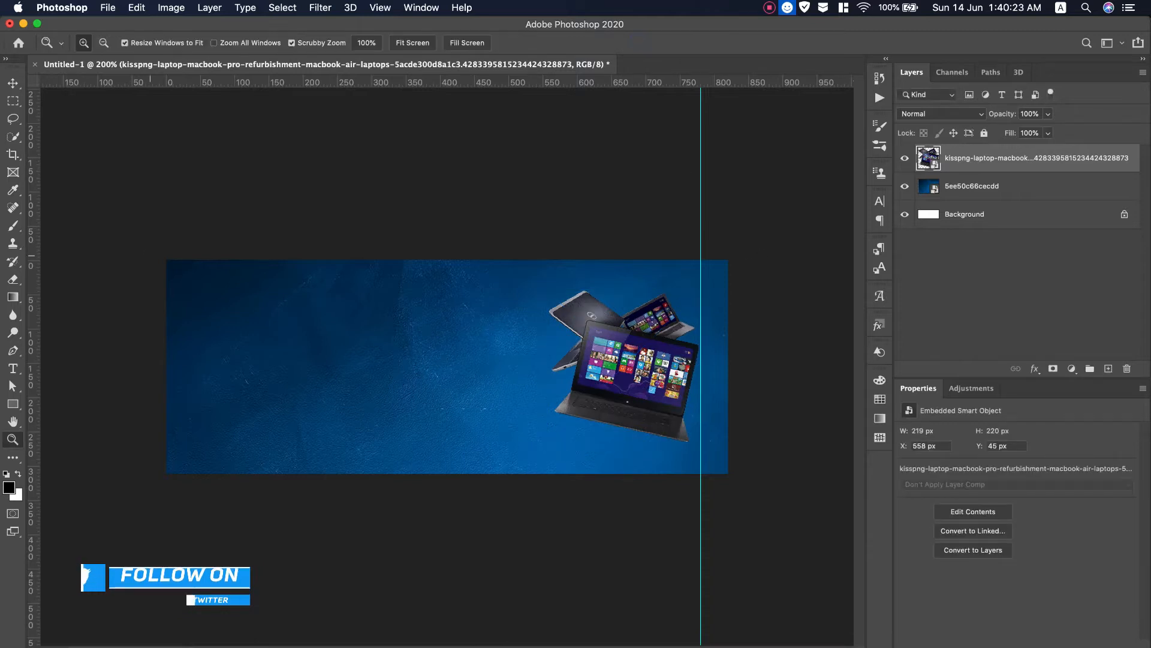
Add left, top and bottom margin guides about 40 px inside the banner edges, using a small rectangular selection as spacer, and deselect.
key("m")
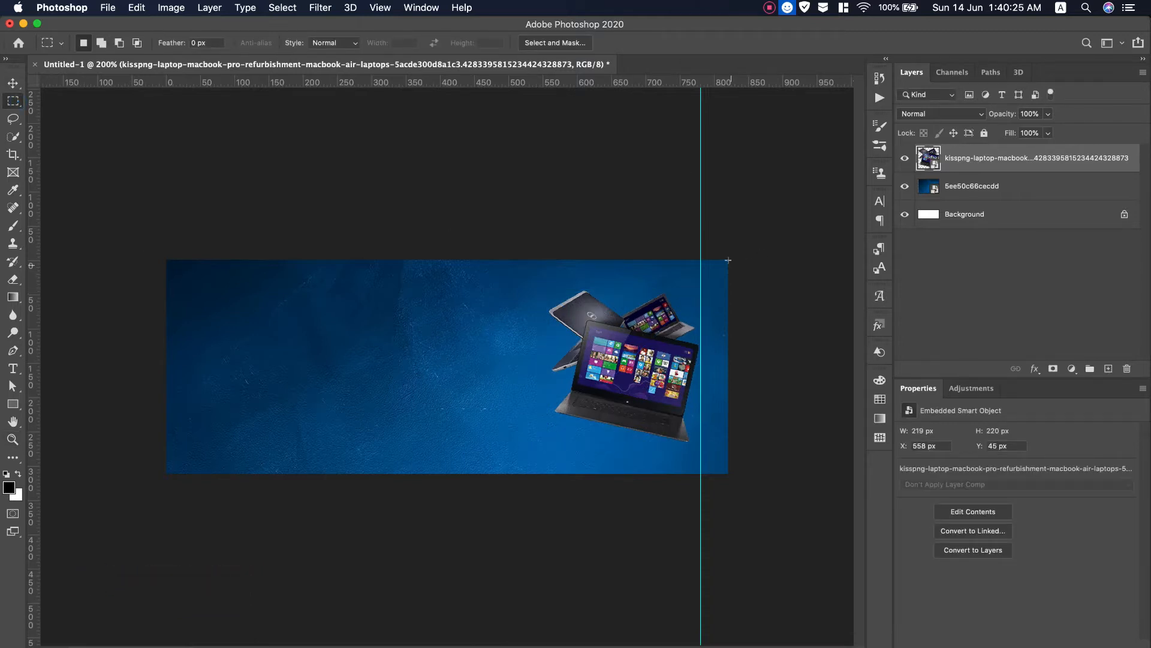
left_click_drag(728, 259, 186, 275)
left_click_drag(30, 324, 194, 300)
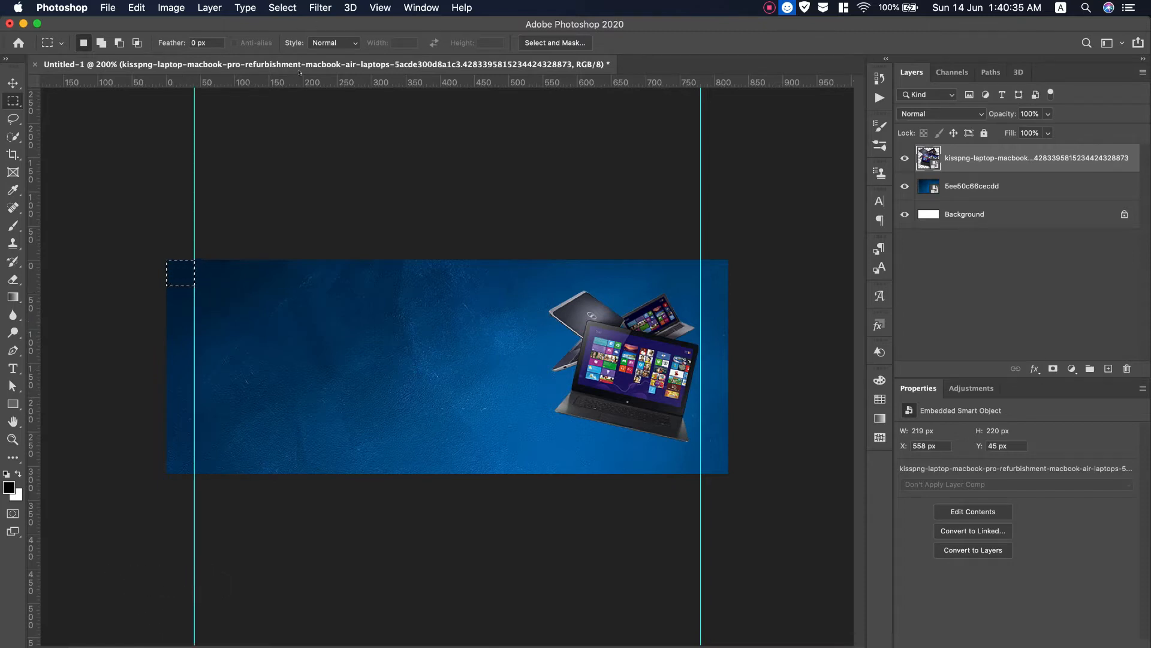
left_click_drag(292, 111, 302, 285)
left_click_drag(188, 275, 195, 448)
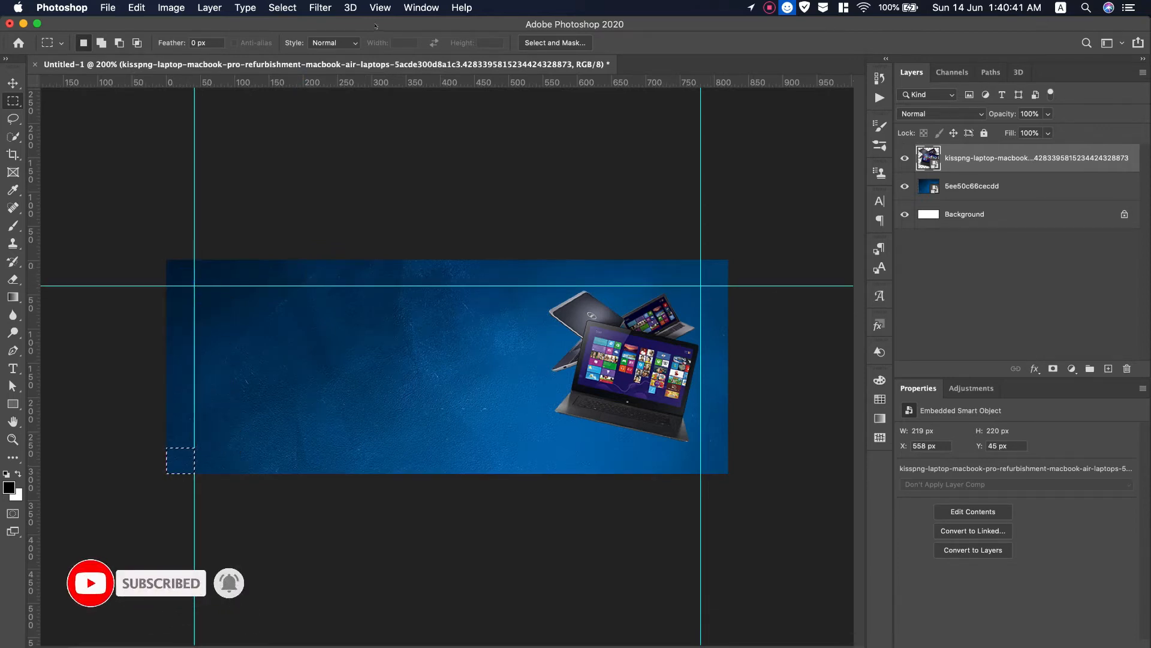
left_click_drag(351, 84, 326, 441)
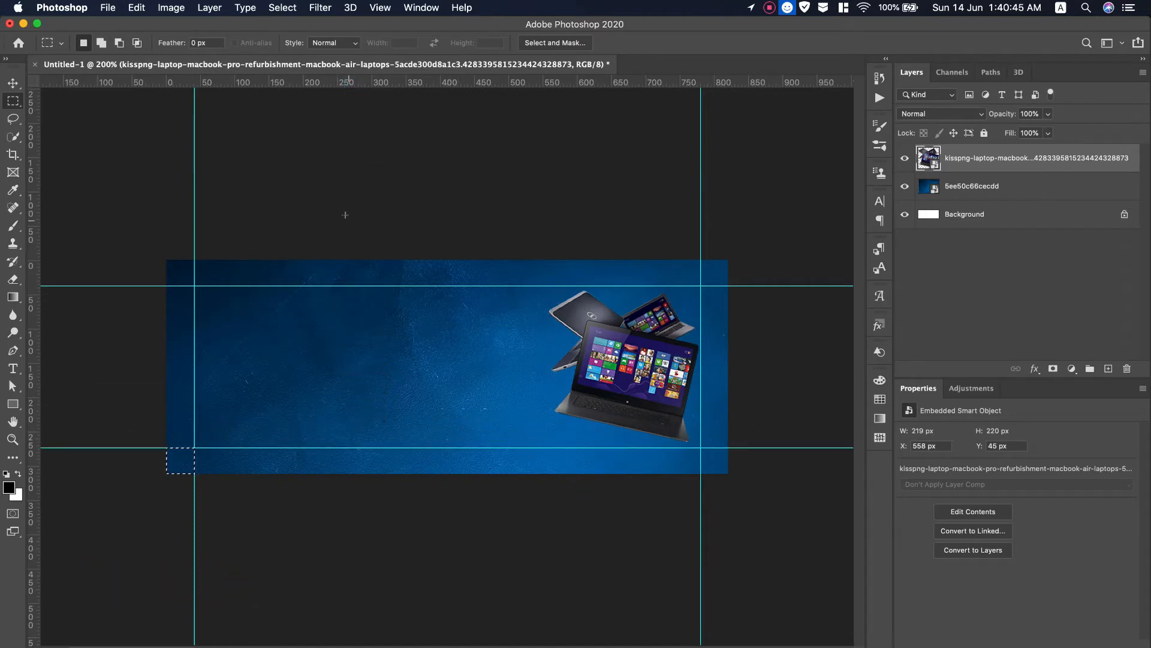
left_click(282, 7)
left_click(297, 34)
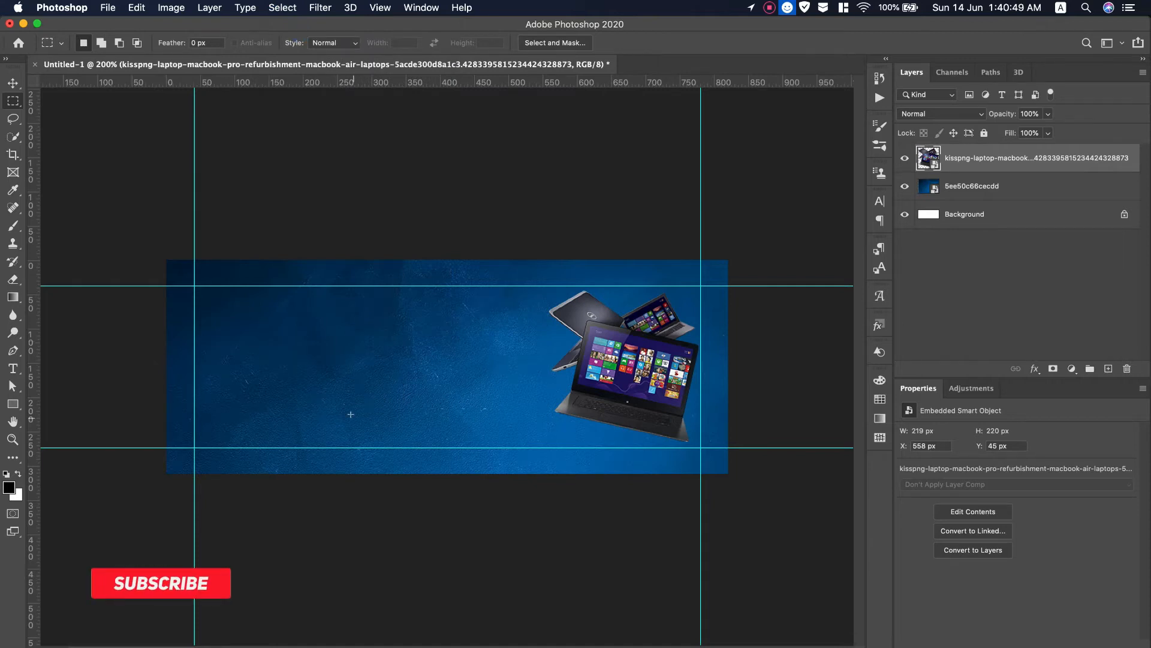
Create a new layer above the blue background and paint a soft black spot beneath the laptop with a 70 px brush.
left_click(996, 185)
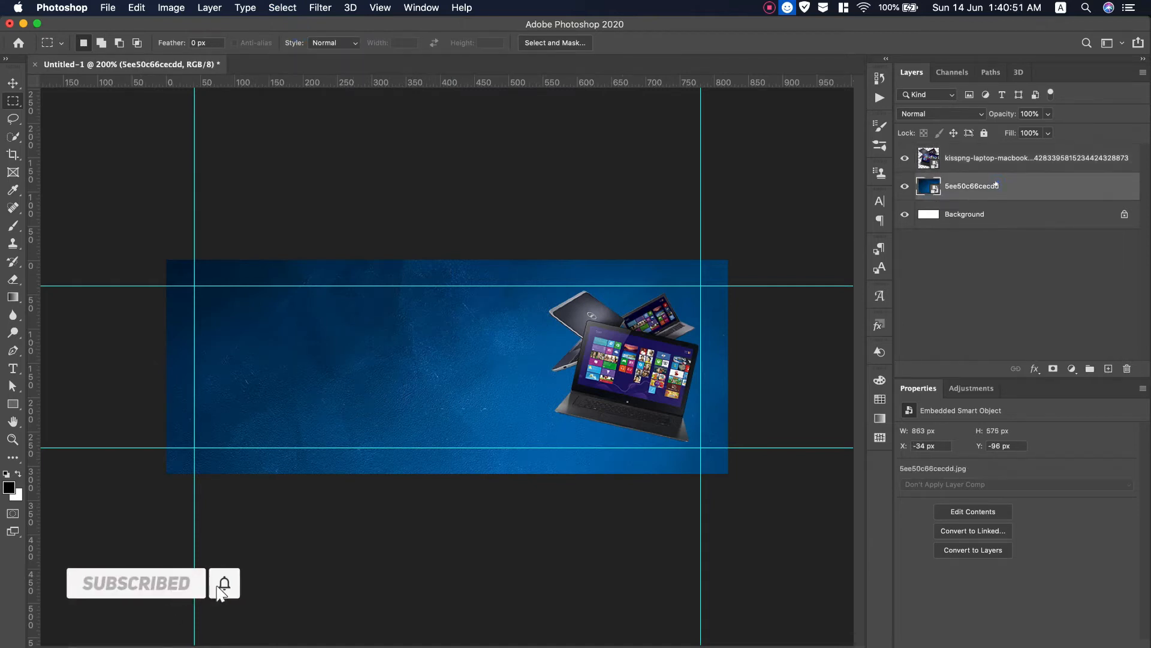
left_click(1106, 368)
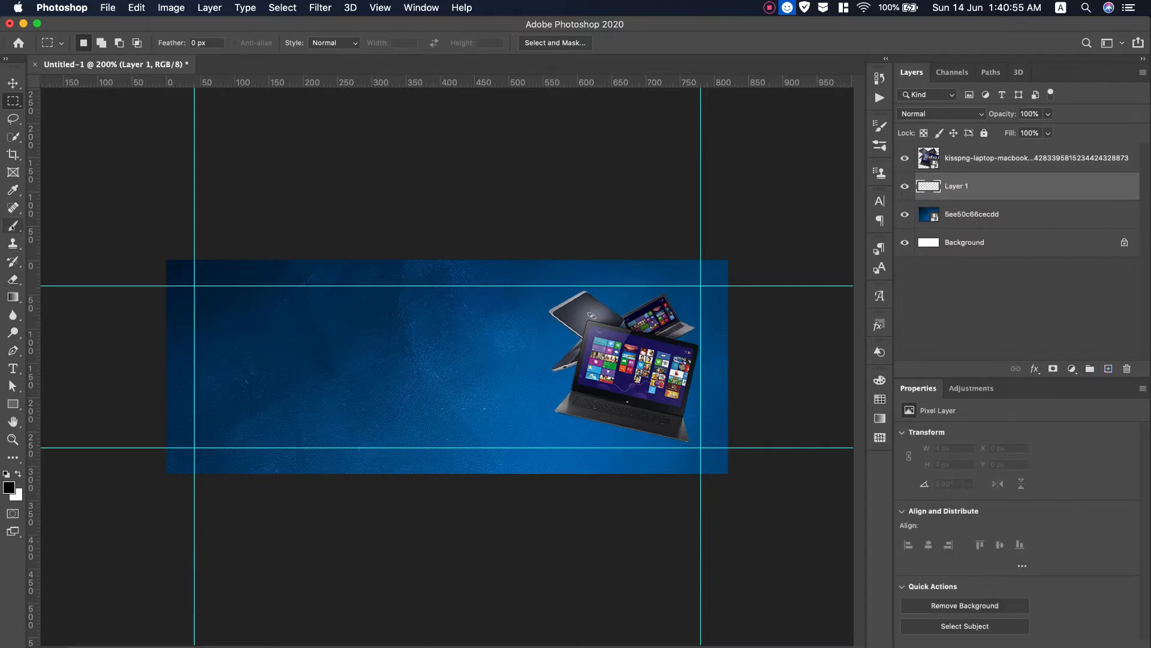
key("b")
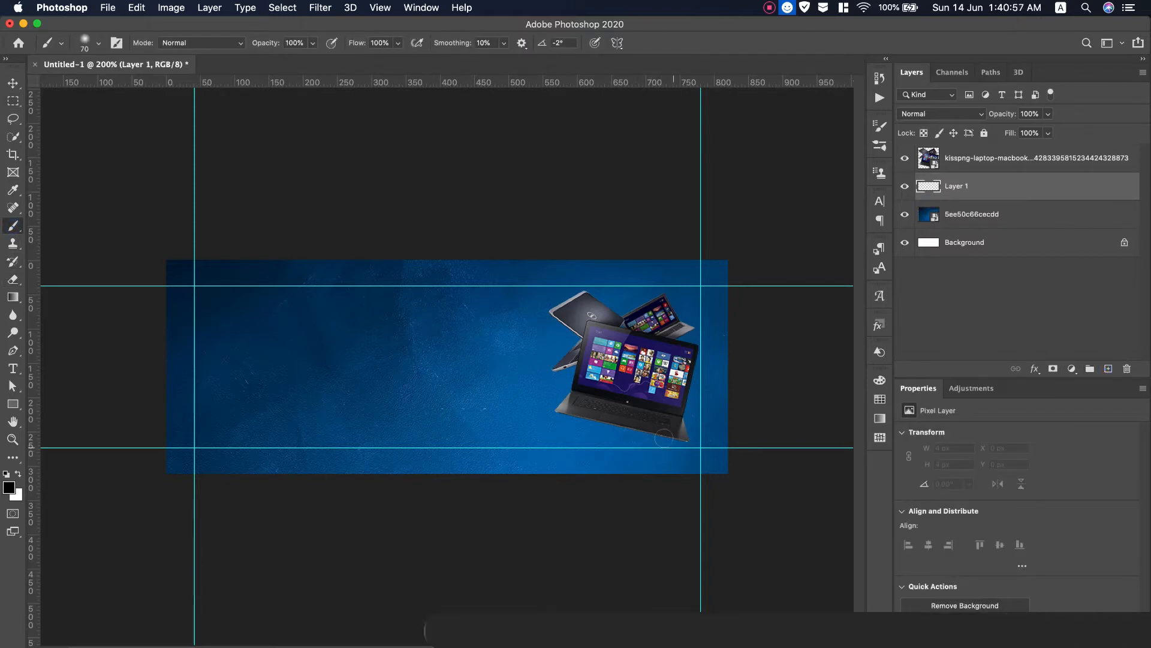
left_click_drag(660, 436, 682, 454)
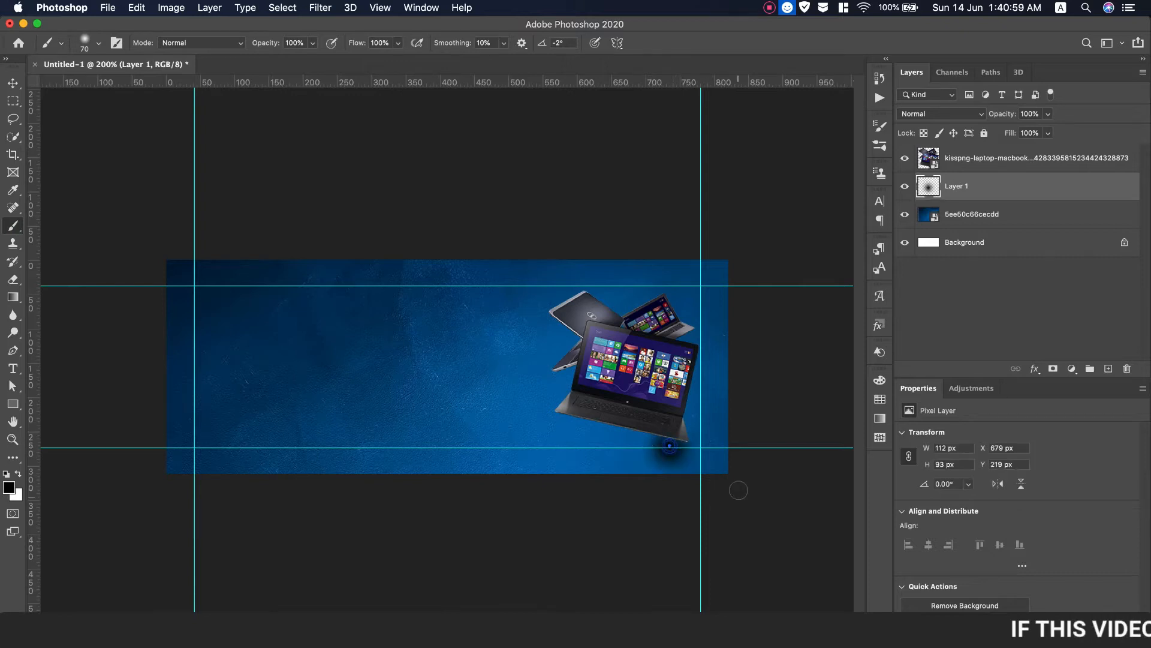
Distort the black spot into a long slanted shadow beneath the laptop's lower right corner and apply the transform.
key("ctrl+t")
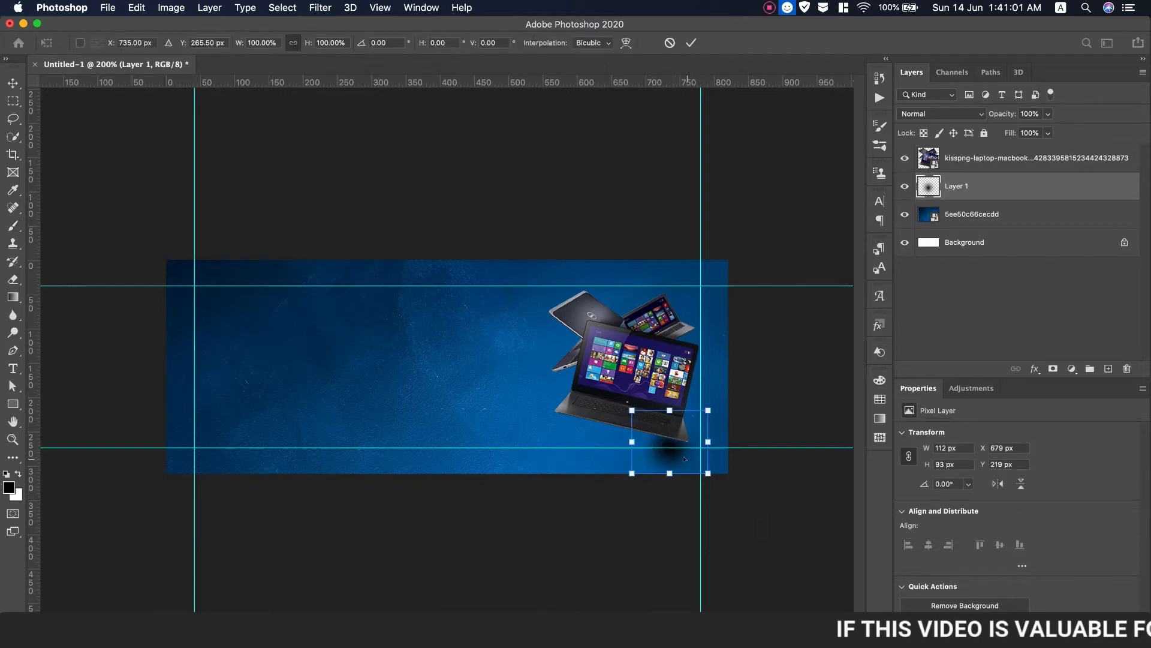
right_click(672, 422)
left_click(712, 482)
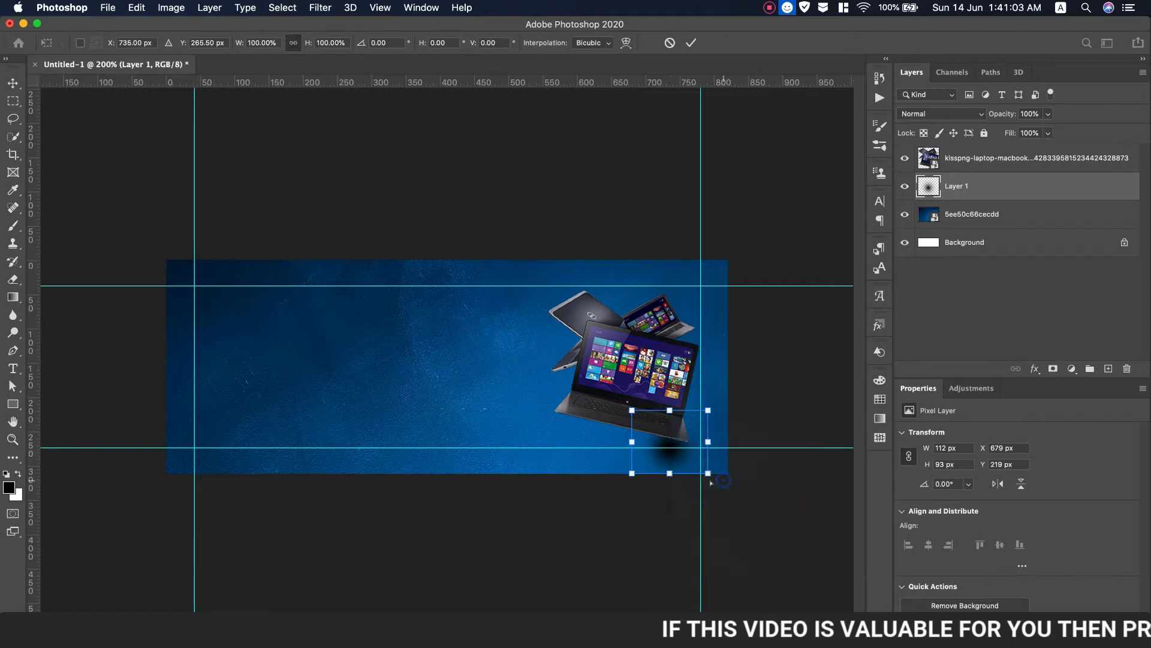
mouse_move(633, 474)
left_mouse_down()
mouse_move(524, 506)
mouse_move(444, 510)
left_mouse_up()
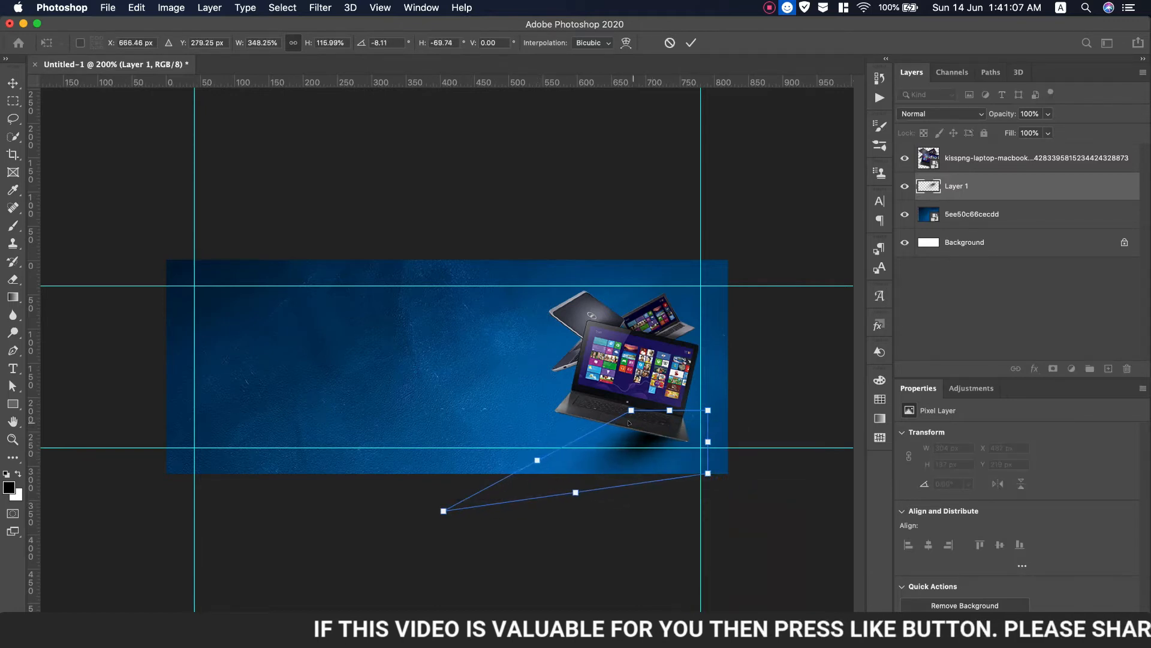
mouse_move(630, 414)
left_mouse_down()
mouse_move(593, 450)
mouse_move(635, 431)
left_mouse_up()
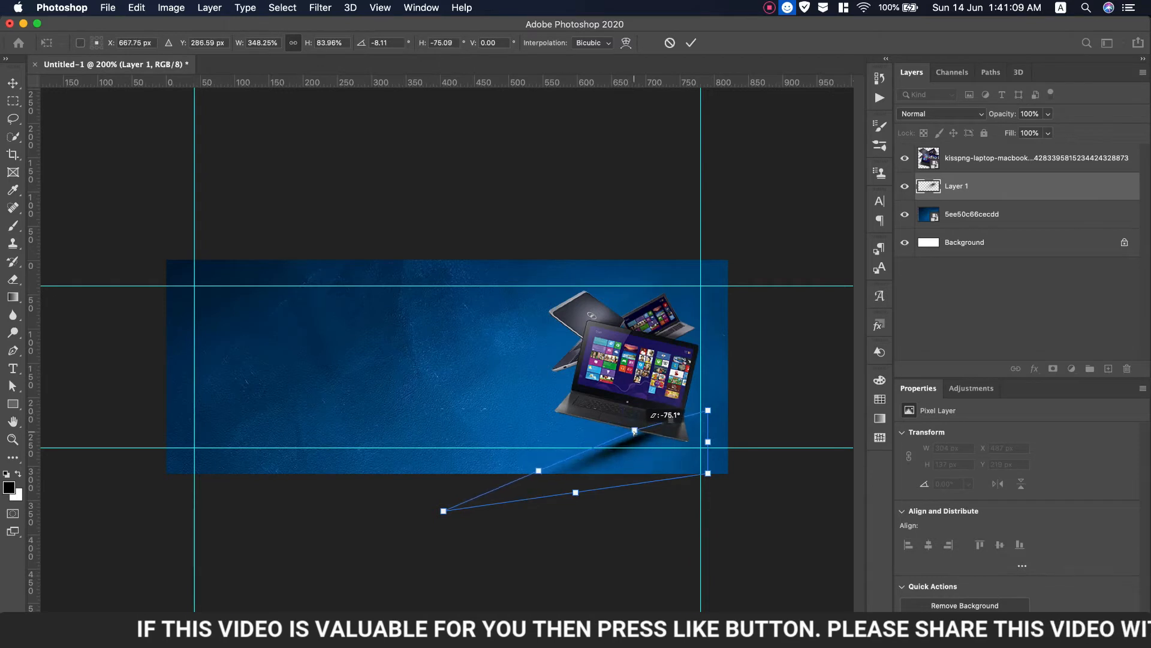
left_click_drag(709, 475, 700, 507)
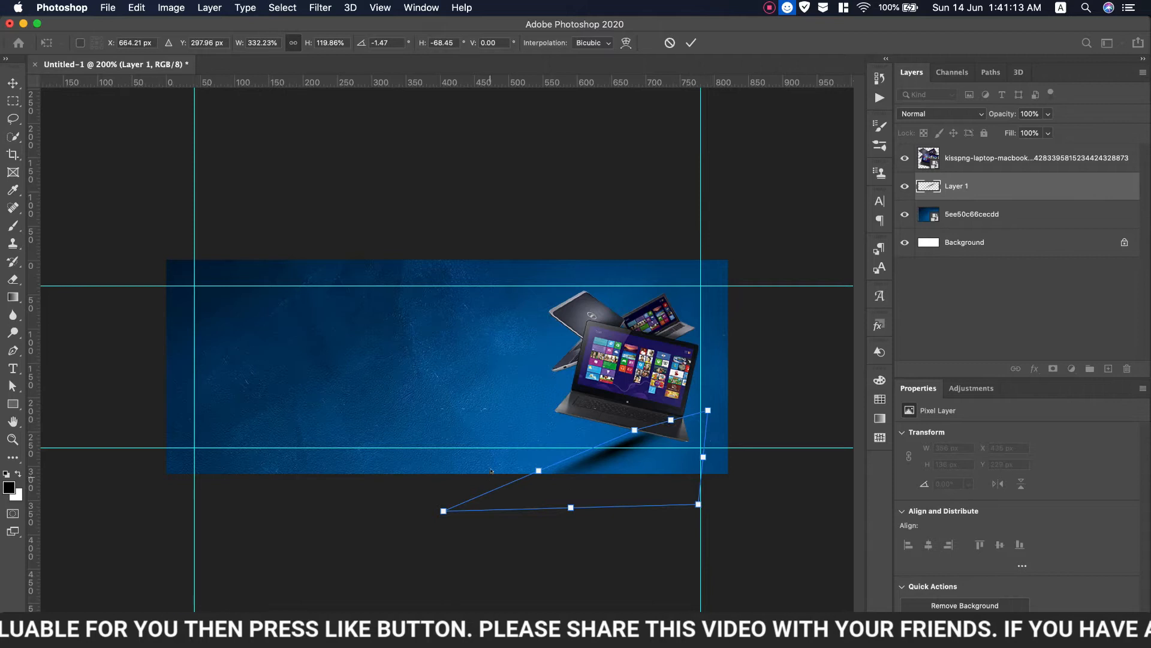
left_click_drag(537, 476, 532, 479)
mouse_move(438, 513)
left_mouse_down()
mouse_move(440, 485)
mouse_move(448, 508)
left_mouse_up()
left_click_drag(577, 511, 612, 522)
left_click_drag(729, 521, 601, 522)
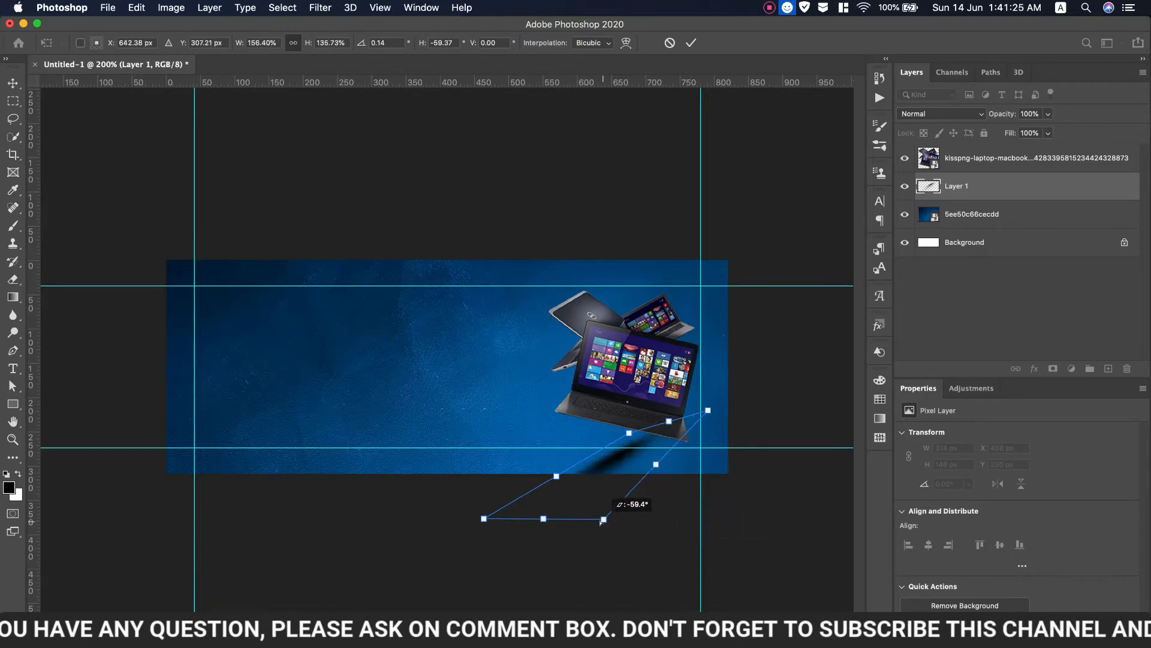
left_click_drag(645, 426, 671, 423)
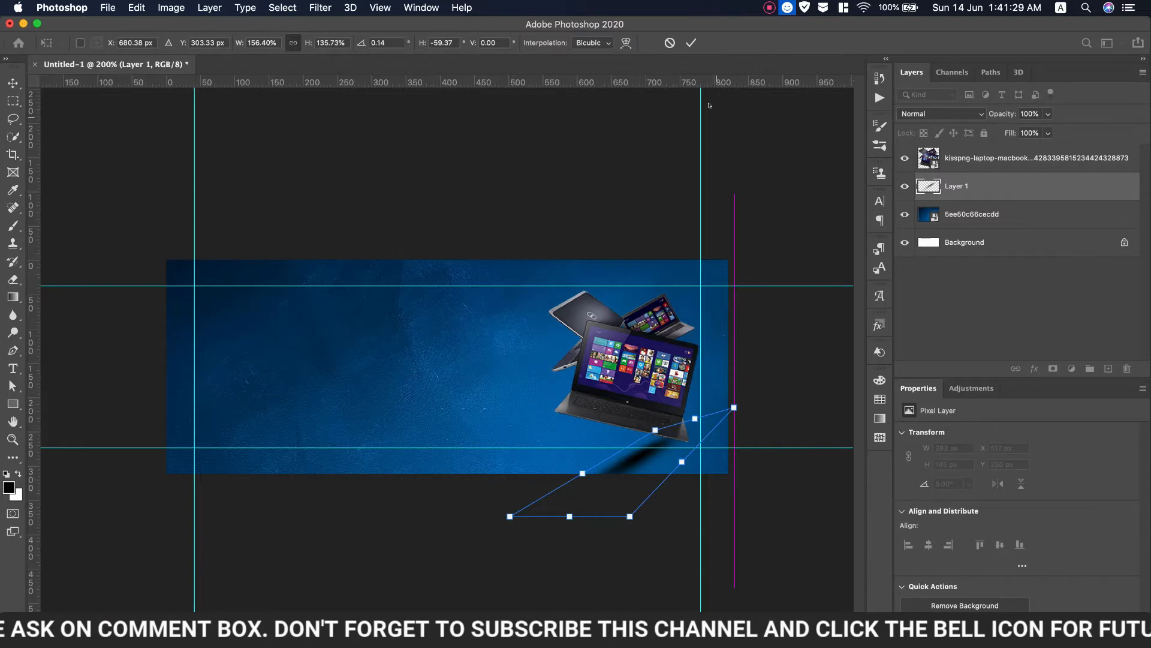
left_click(690, 42)
key("b")
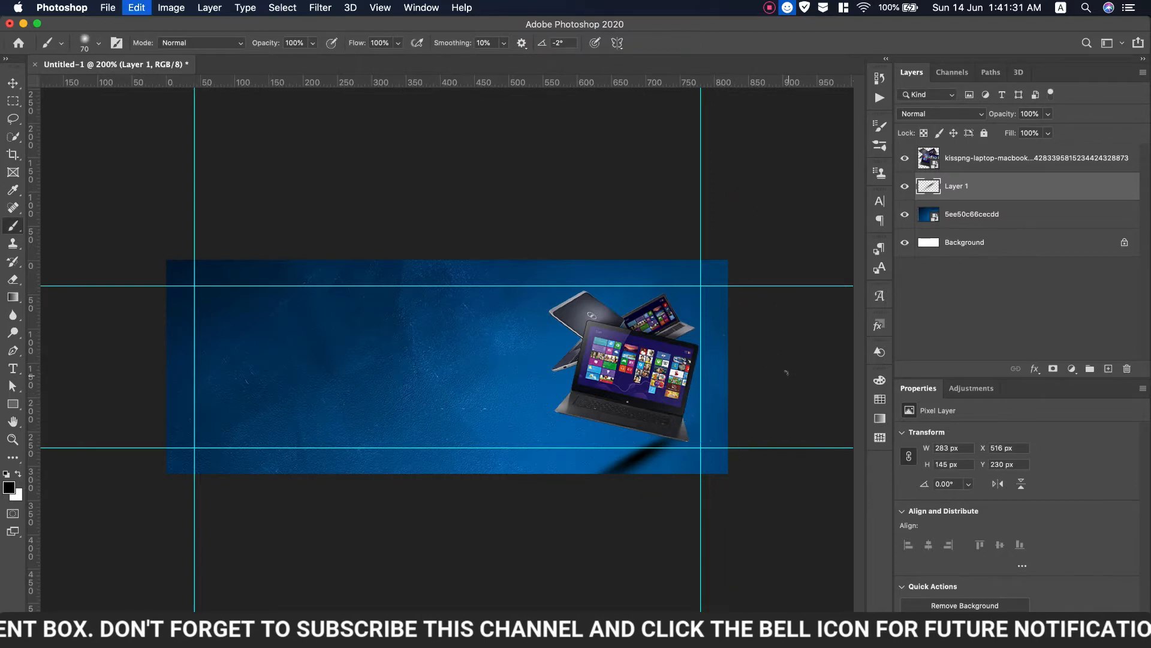
Rotate the shadow by about 17° with Free Transform and move it up against the laptop's lower edge.
key("super+t")
mouse_move(744, 529)
left_mouse_down()
mouse_move(761, 528)
mouse_move(744, 527)
left_mouse_up()
left_click_drag(658, 465, 674, 451)
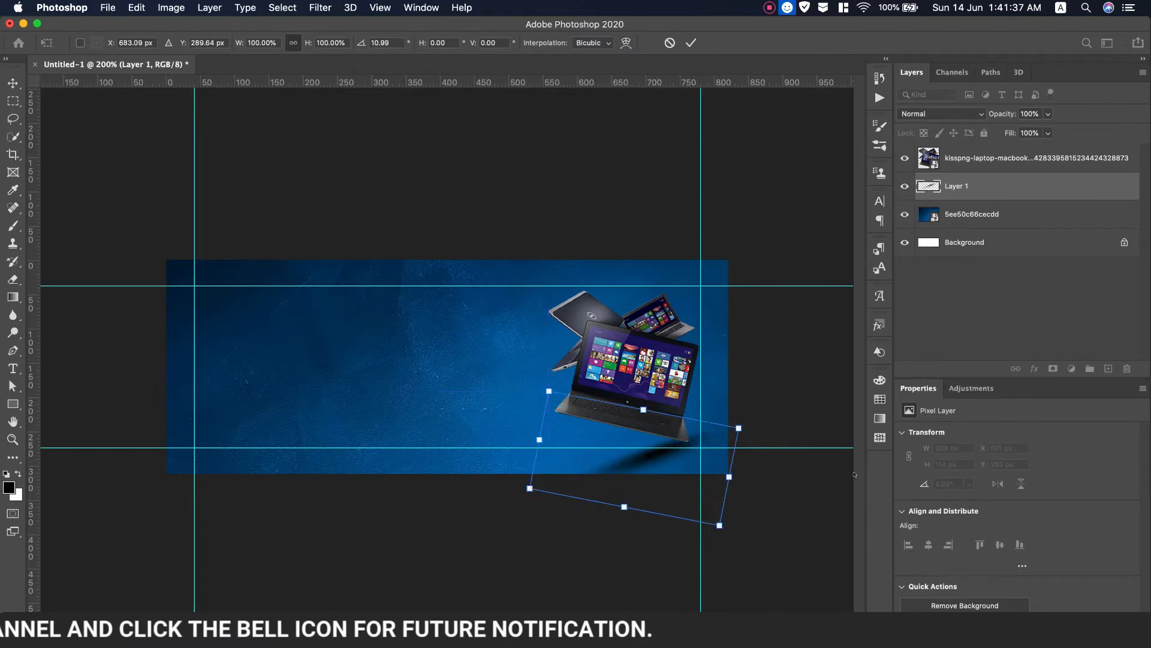
left_click_drag(728, 549, 720, 537)
left_click_drag(643, 455, 639, 444)
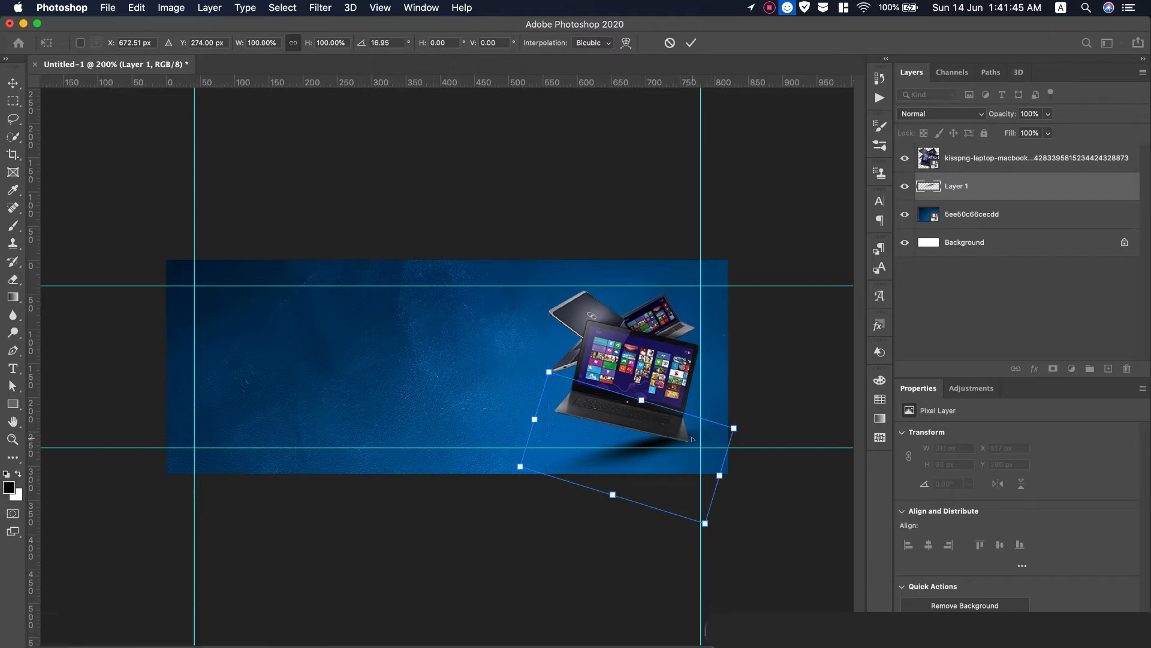
left_click(692, 43)
key("b")
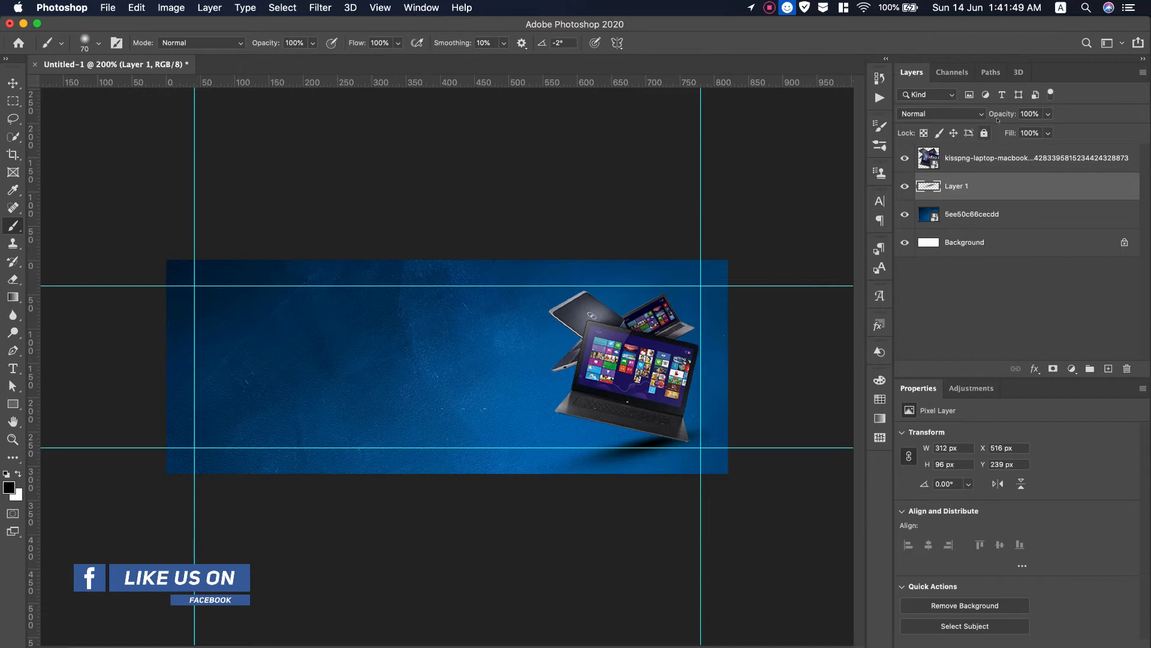
Reduce the shadow layer's opacity to 48% and add a vertical guide at the banner's horizontal centre.
left_click_drag(981, 116, 963, 120)
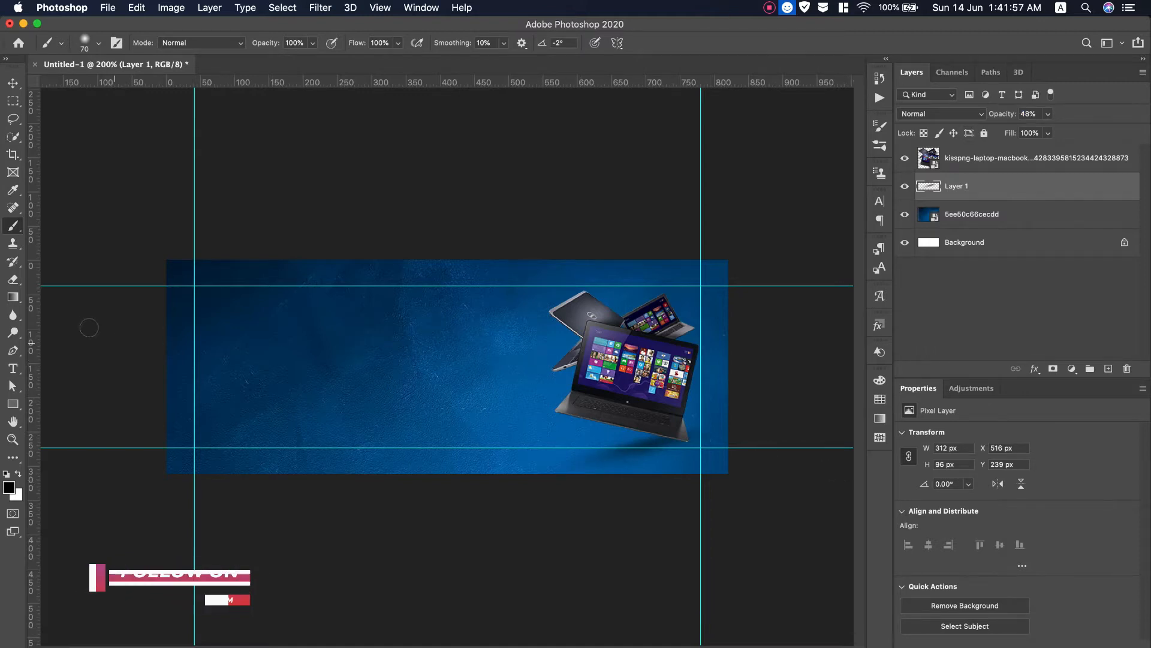
left_click_drag(31, 339, 442, 352)
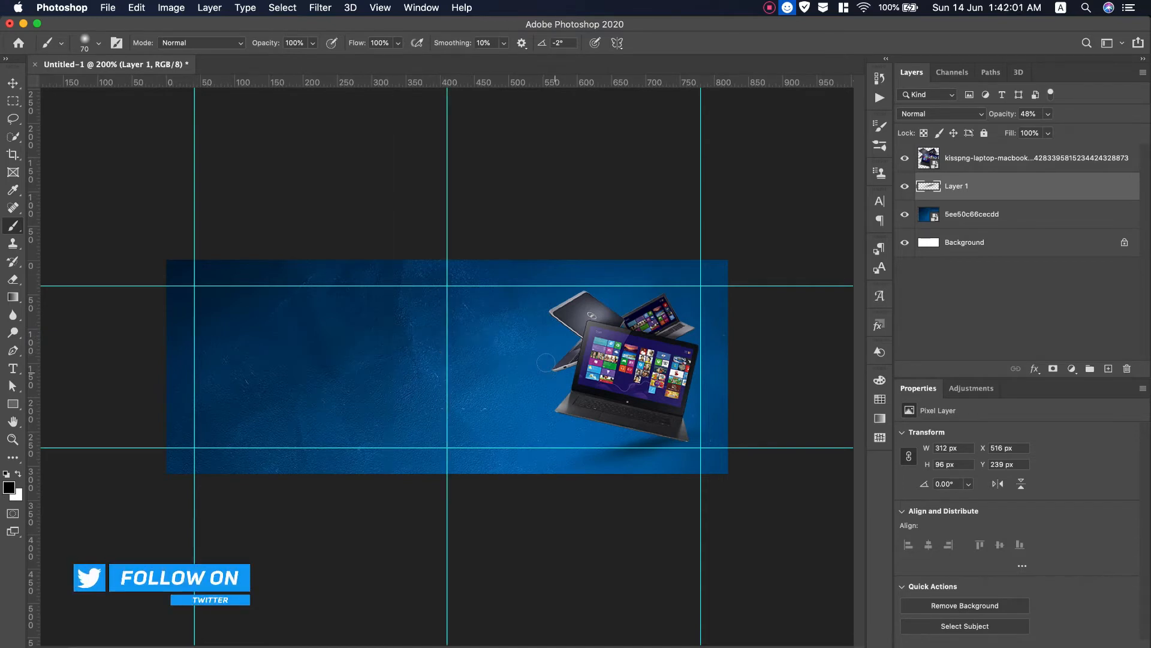
Copy "20" from the TextEdit note and paste it as a new text layer above the laptop image, near the vertical centre guide.
left_click(1012, 159)
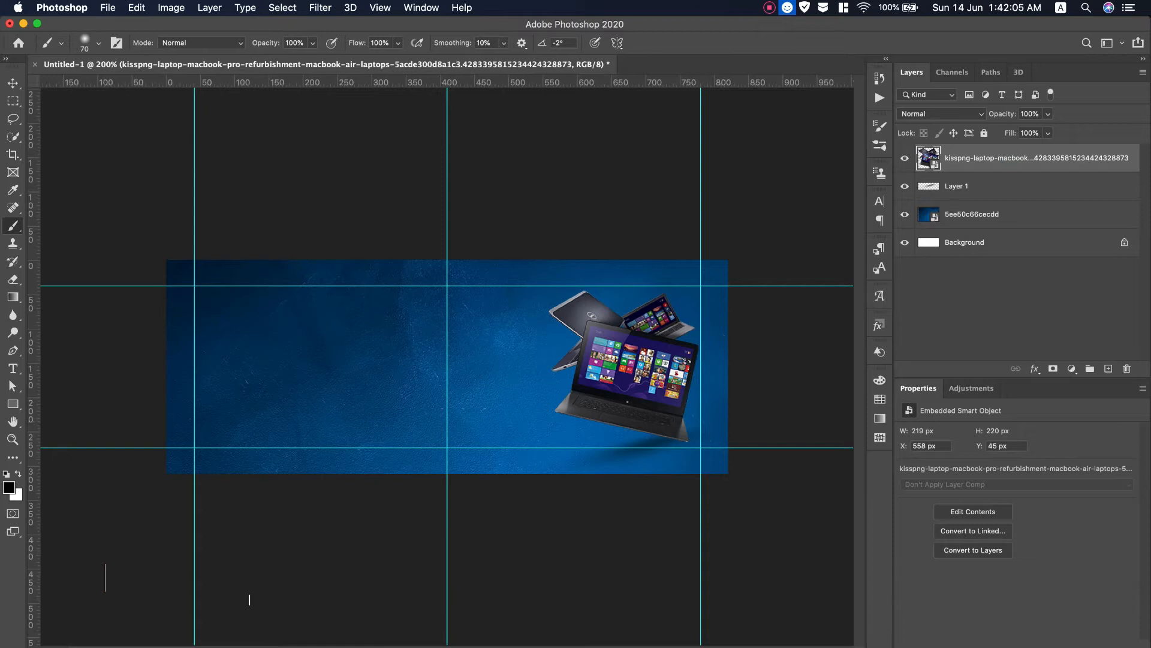
key("super+Tab")
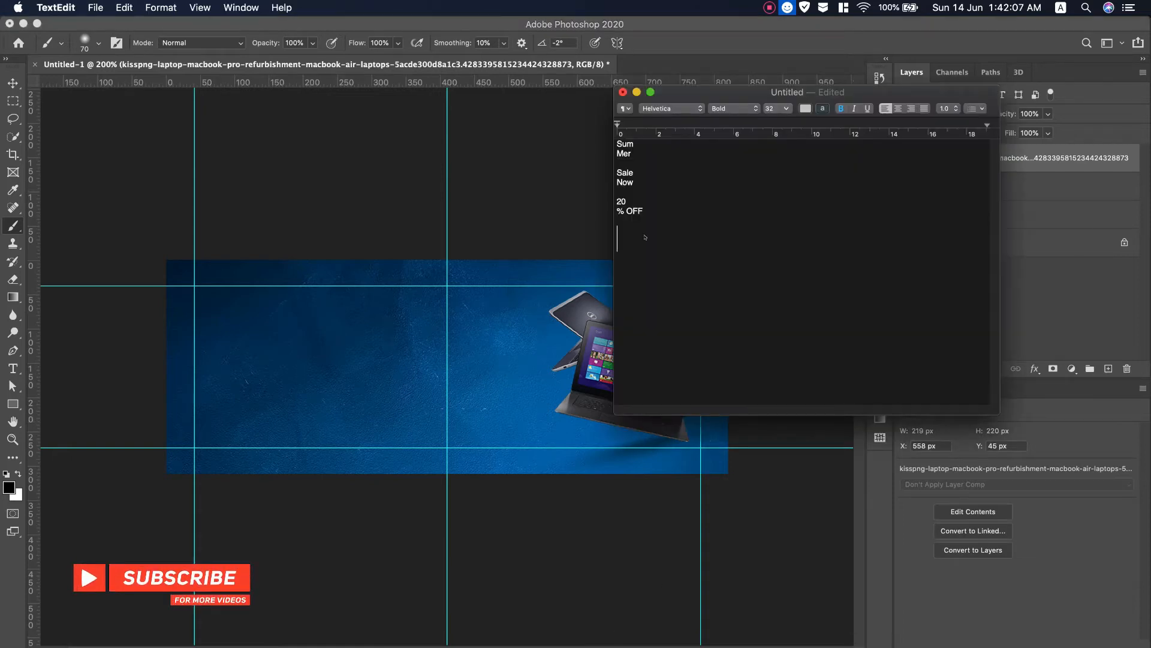
left_click_drag(627, 203, 617, 202)
key("super+c")
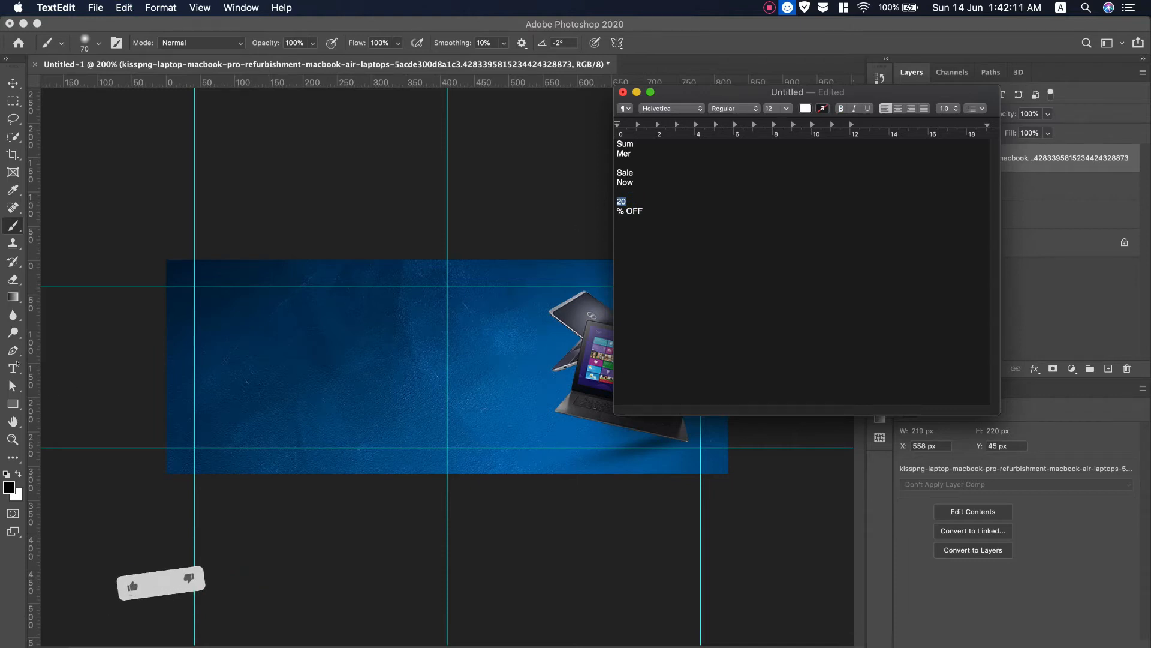
key("super+Tab")
key("t")
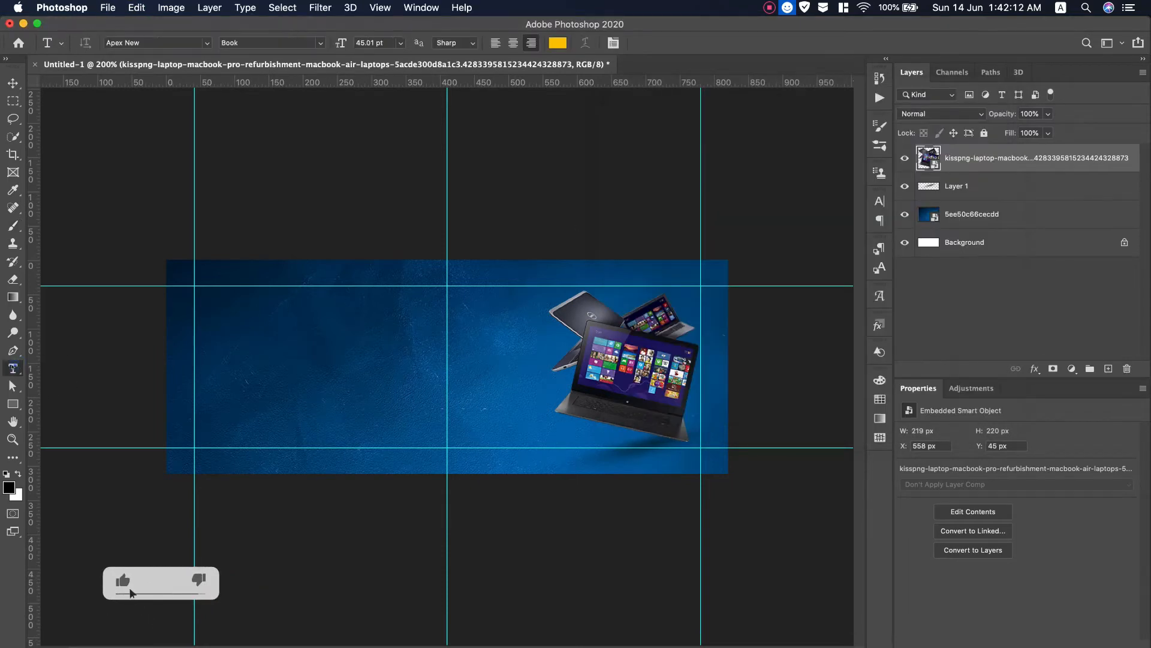
left_click(448, 346)
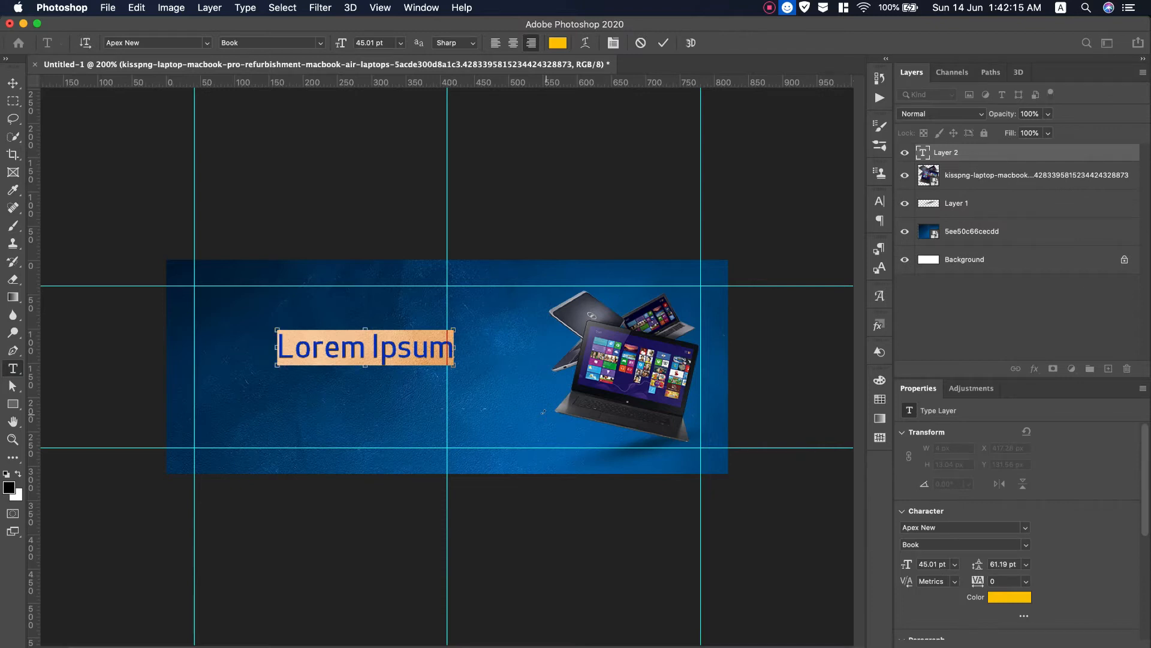
key("super+v")
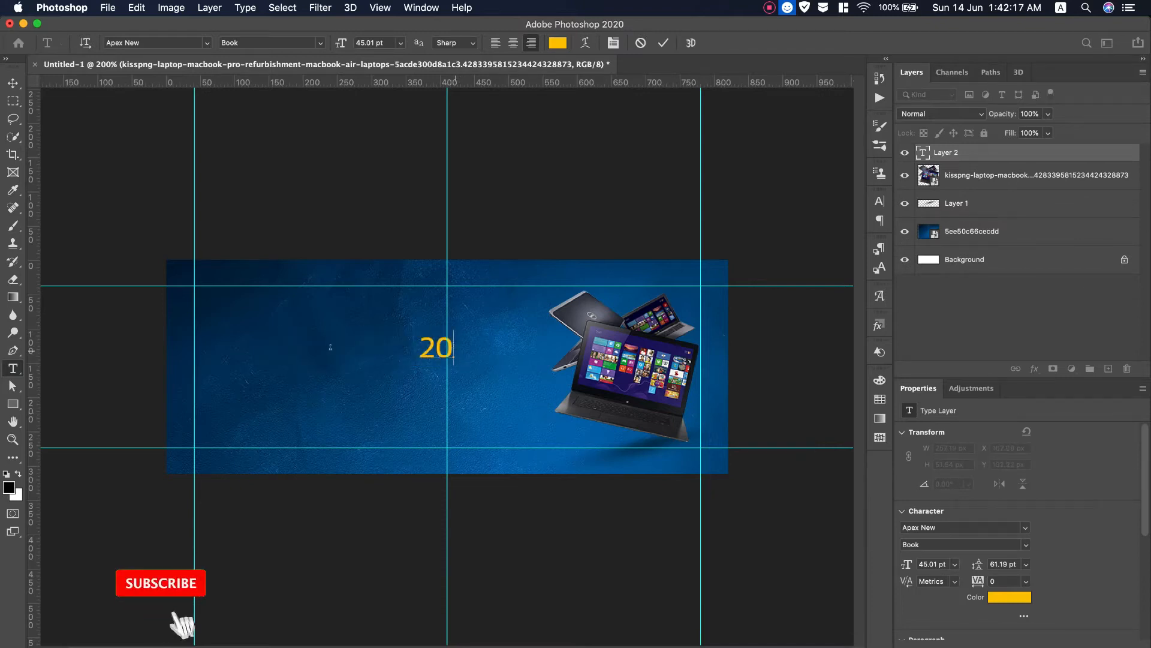
Set the 20 text to the Pangram font in the ExtraBold style.
key("super+a")
left_click(207, 44)
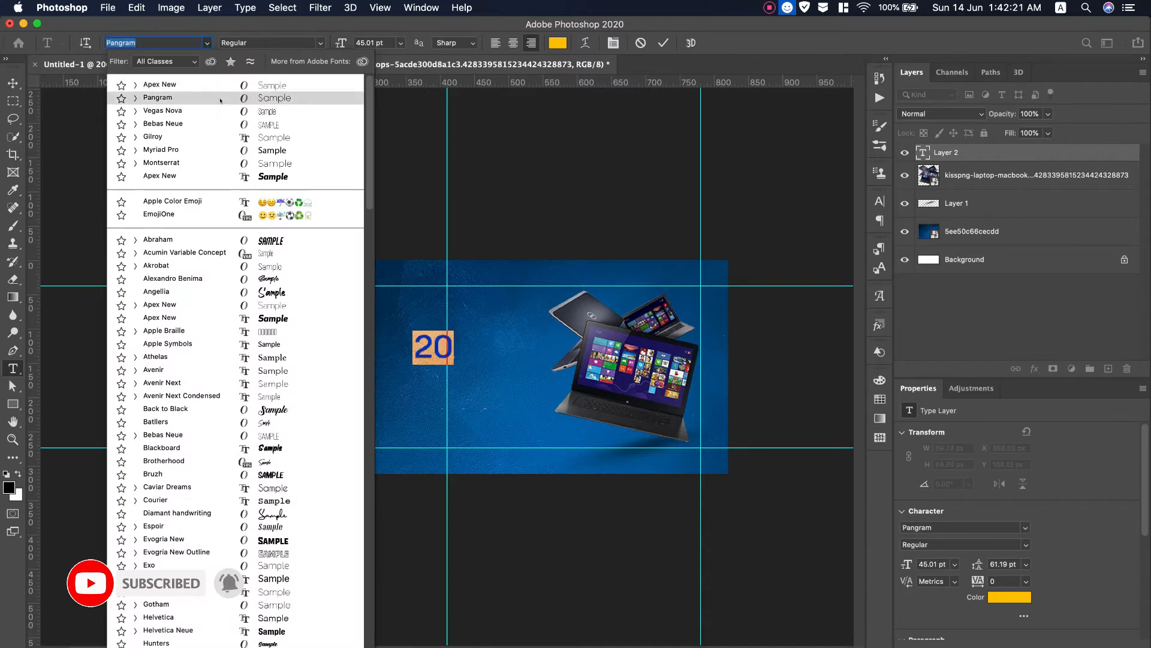
left_click(220, 97)
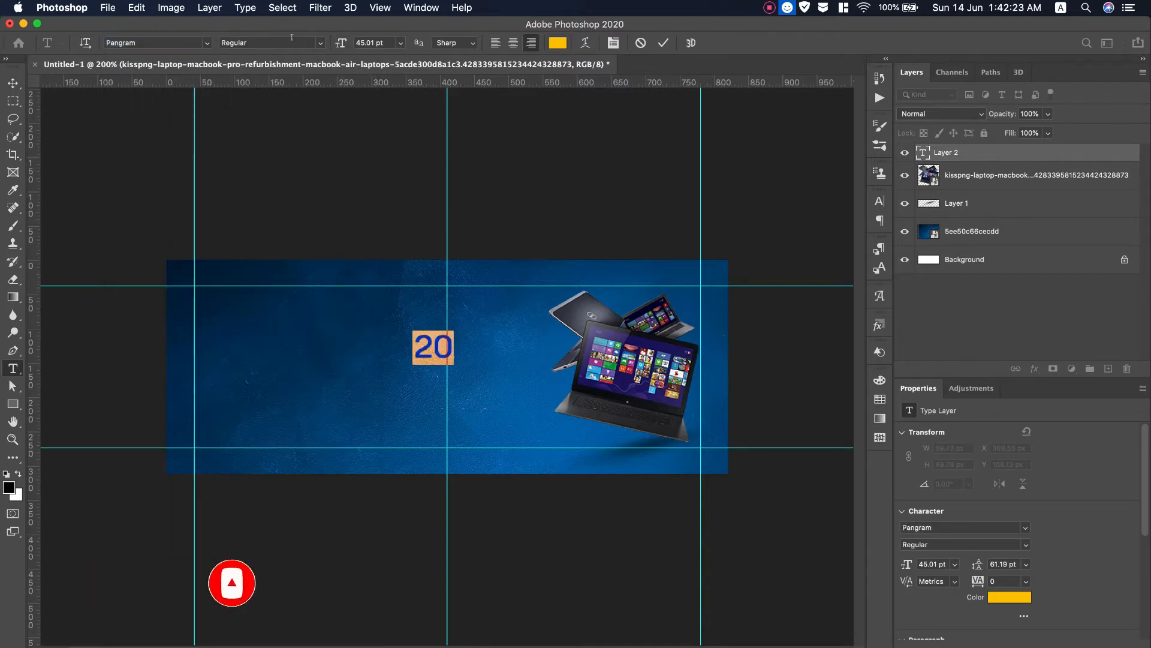
left_click(321, 43)
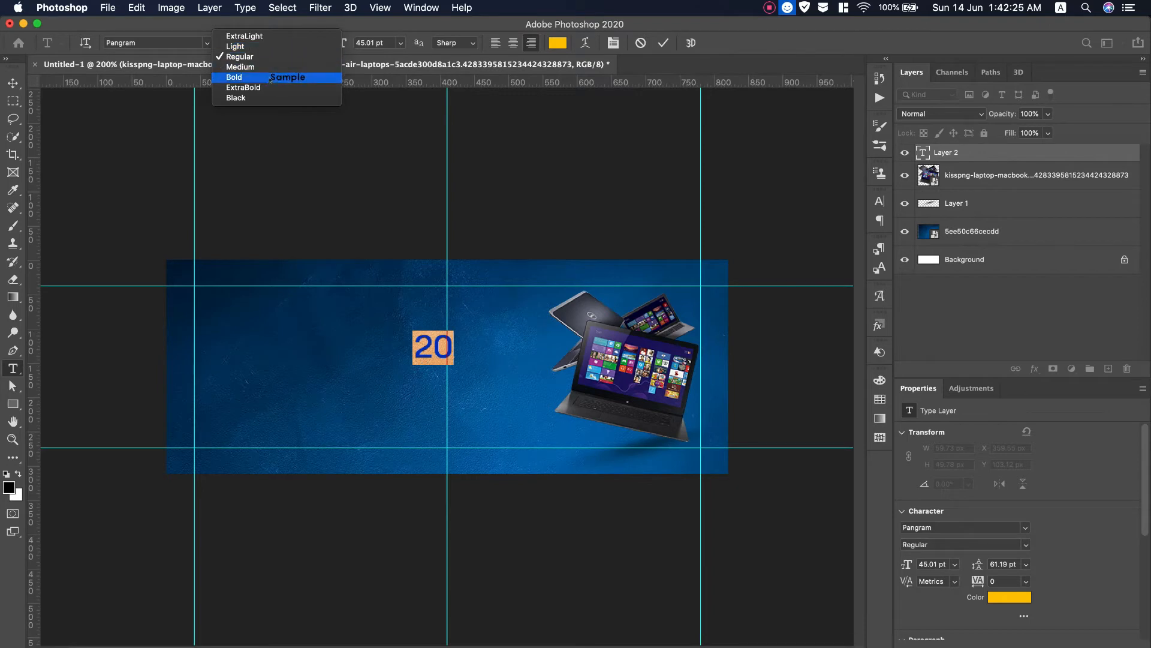
left_click(302, 87)
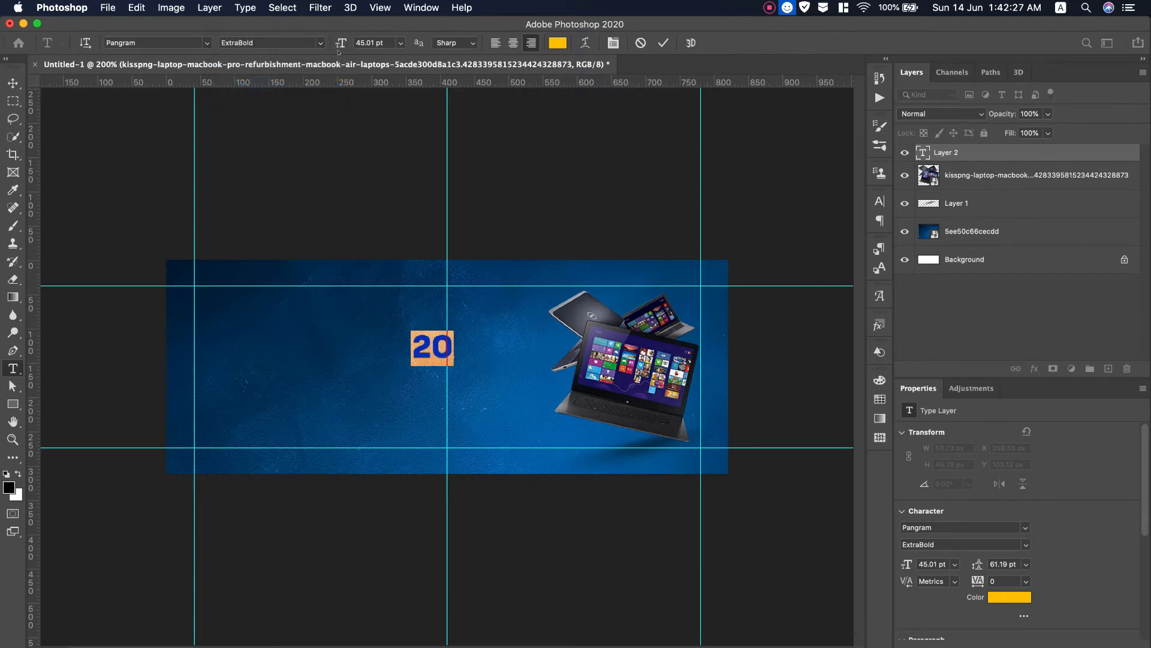
Enlarge the 20 to 136 pt, commit the text, and position it around the vertical centre guide beside the laptops.
left_click_drag(340, 43, 384, 43)
left_click_drag(386, 387, 479, 437)
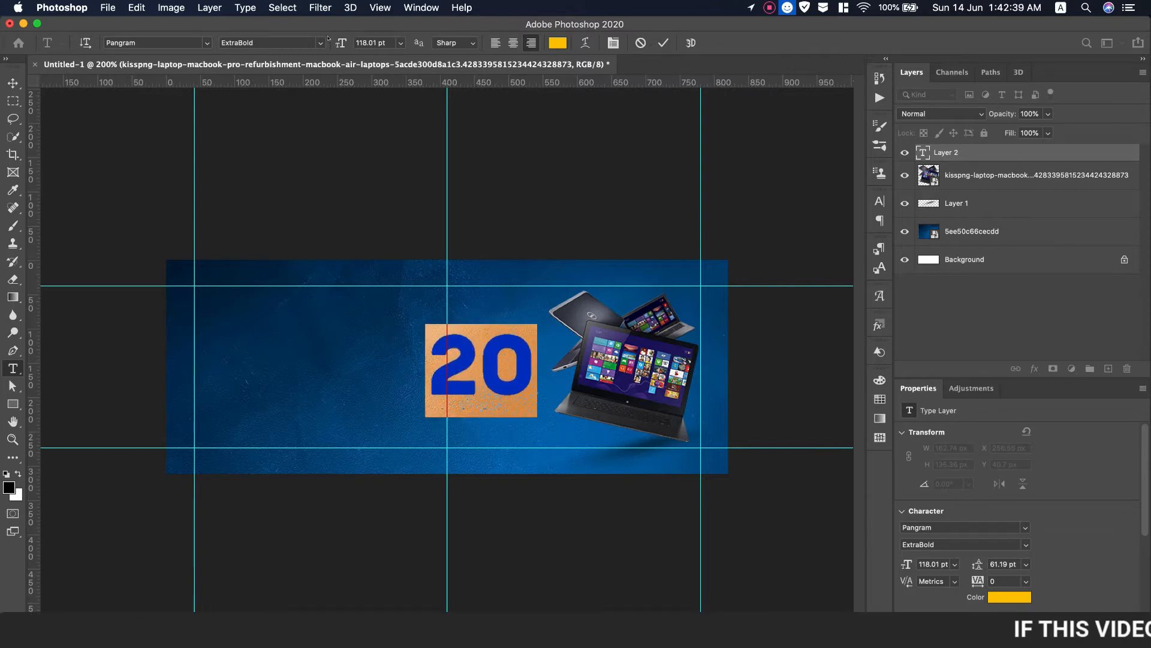
left_click_drag(341, 43, 354, 47)
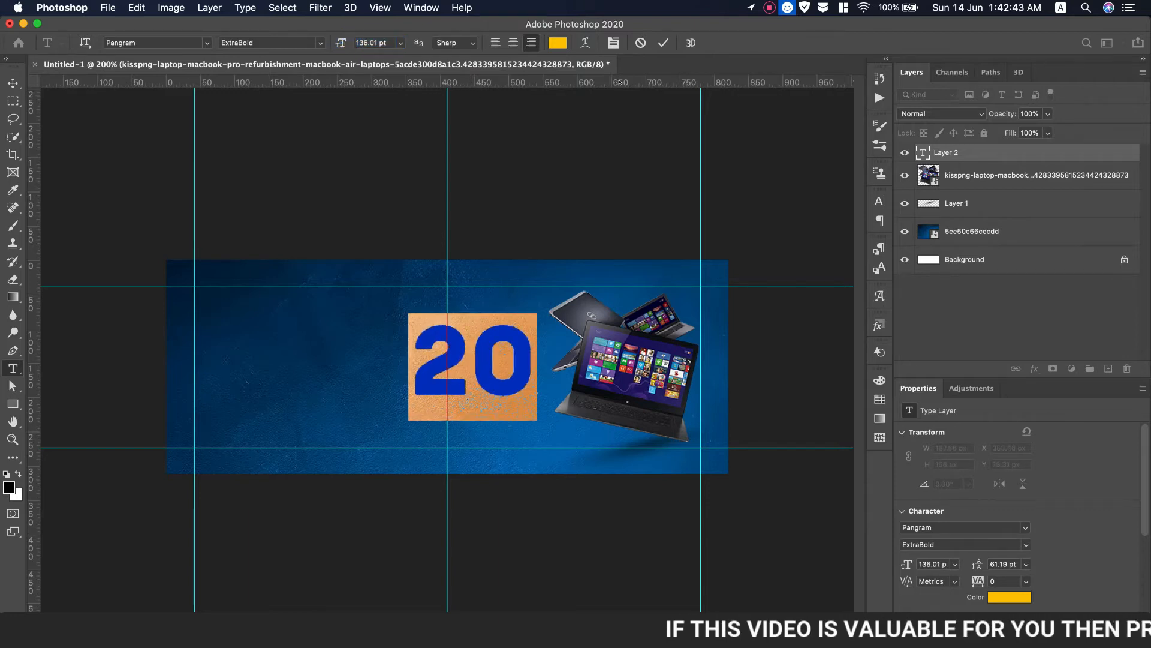
left_click(662, 43)
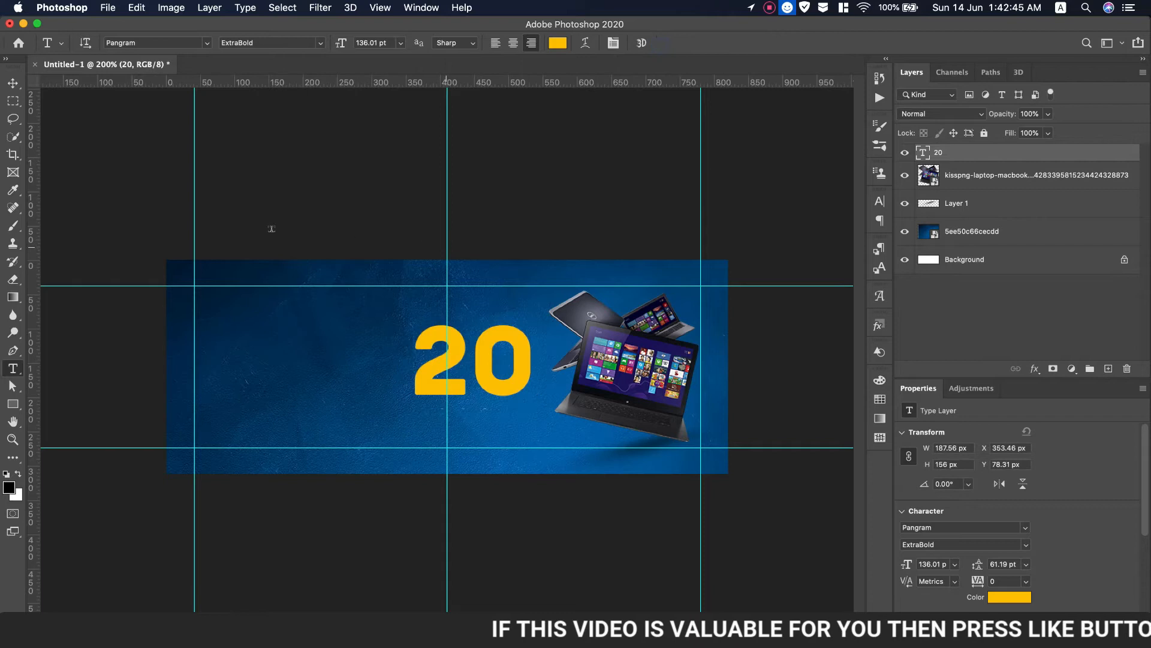
key("v")
left_click_drag(507, 391, 501, 398)
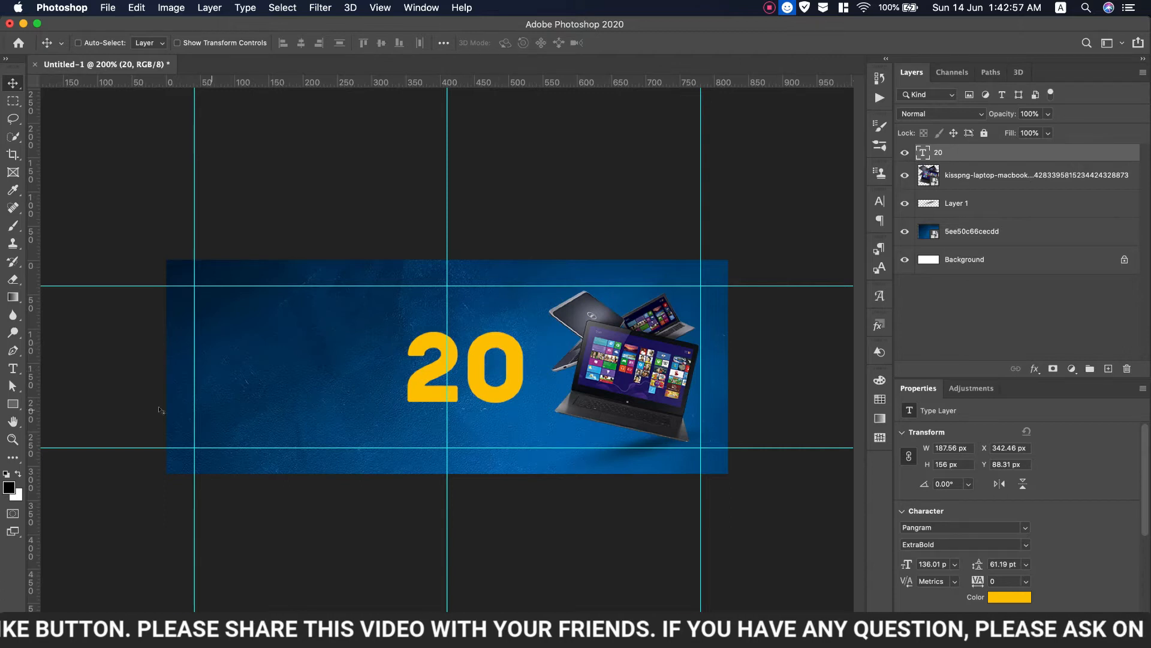
Add a separate "%" text layer on the blue area left of the 20.
left_click(14, 367)
left_click(328, 410)
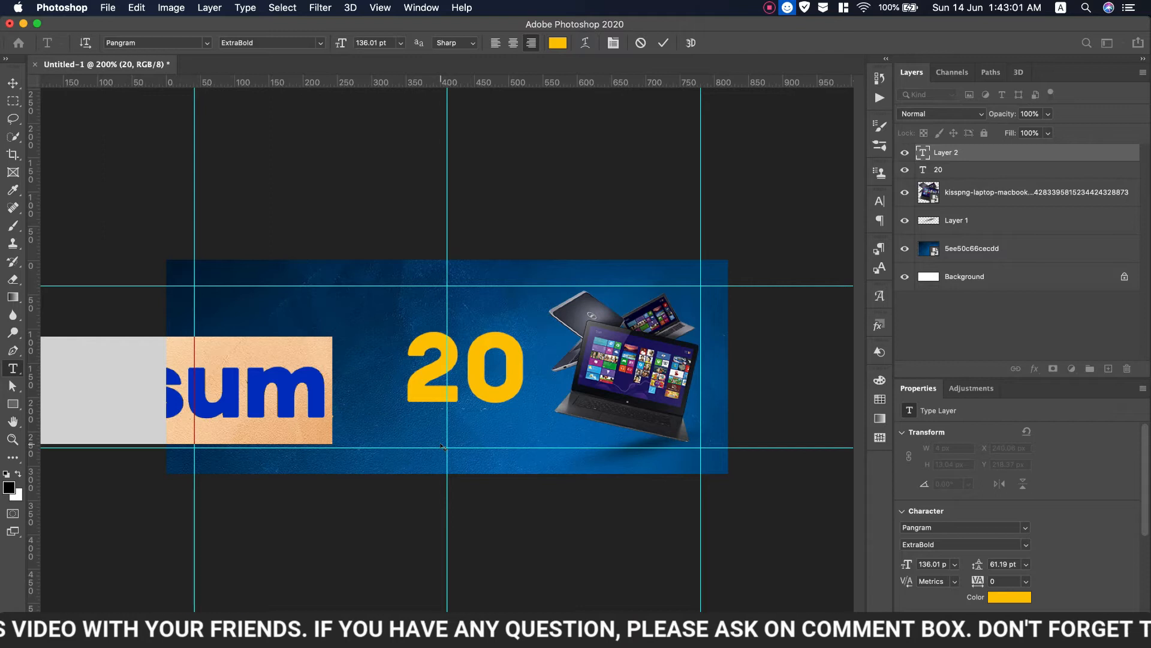
type("%")
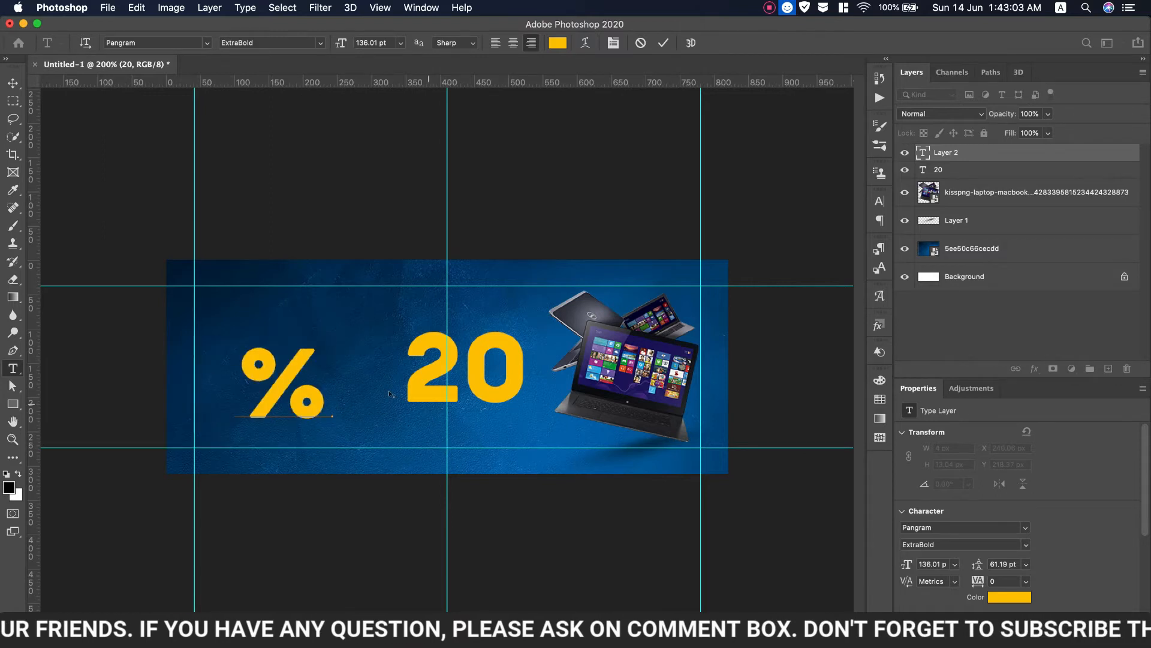
Set the % text to Pangram Regular at 28 pt and move it inside the zero of the 20.
key("super+a")
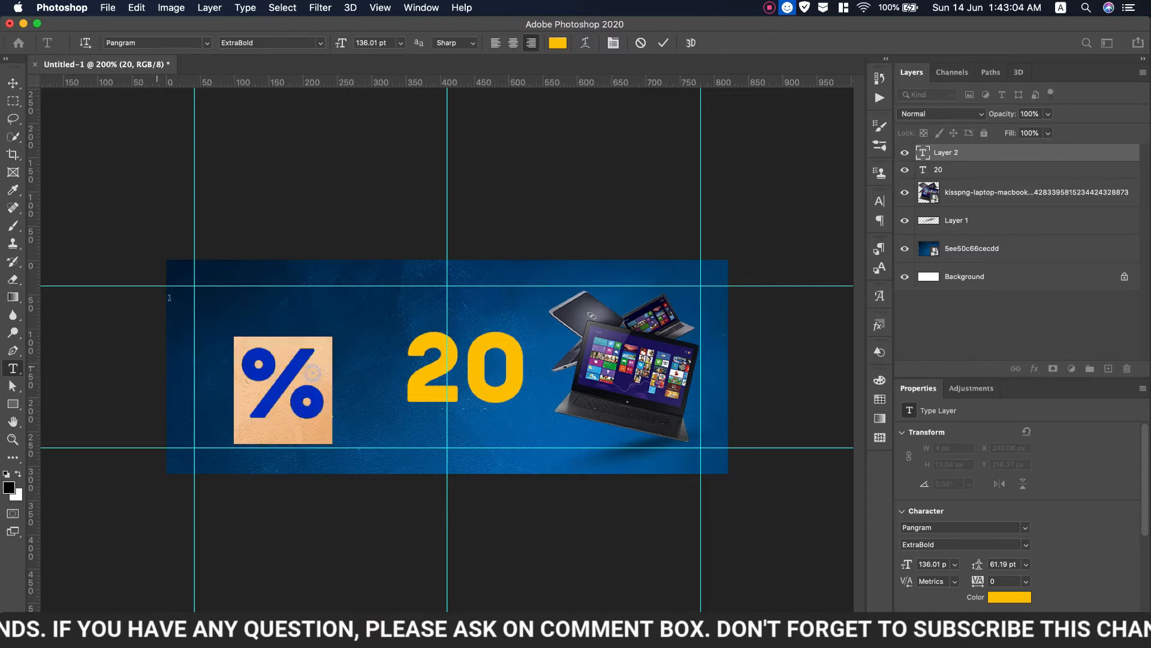
left_click(321, 44)
left_click(246, 56)
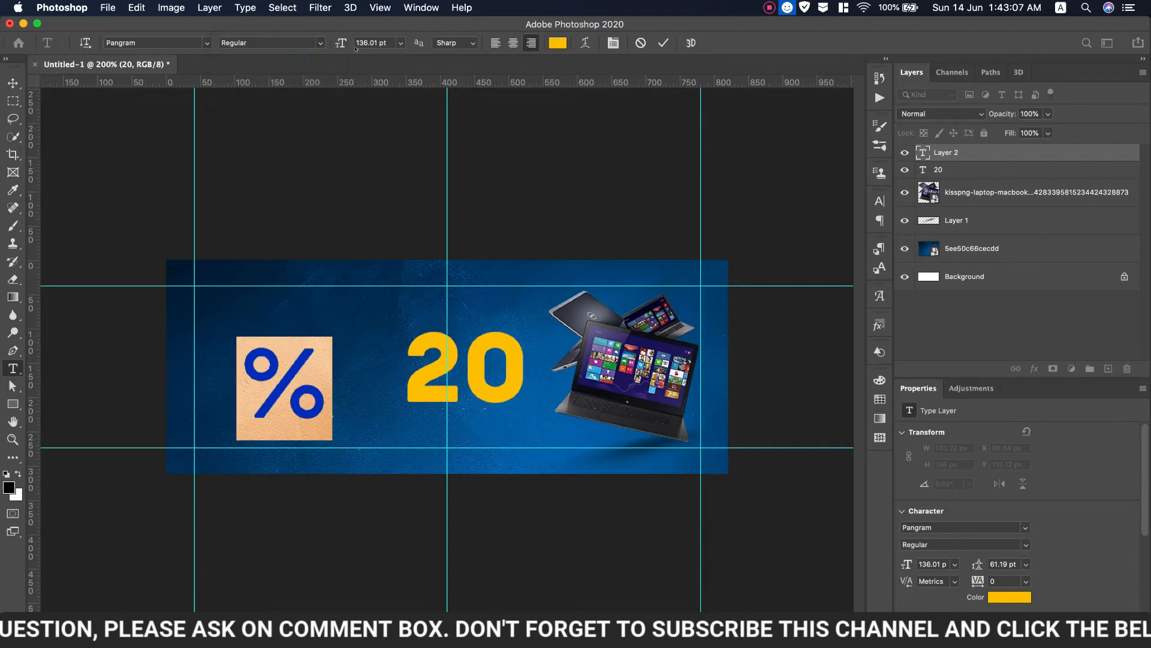
left_click_drag(341, 44, 269, 46)
left_click(12, 82)
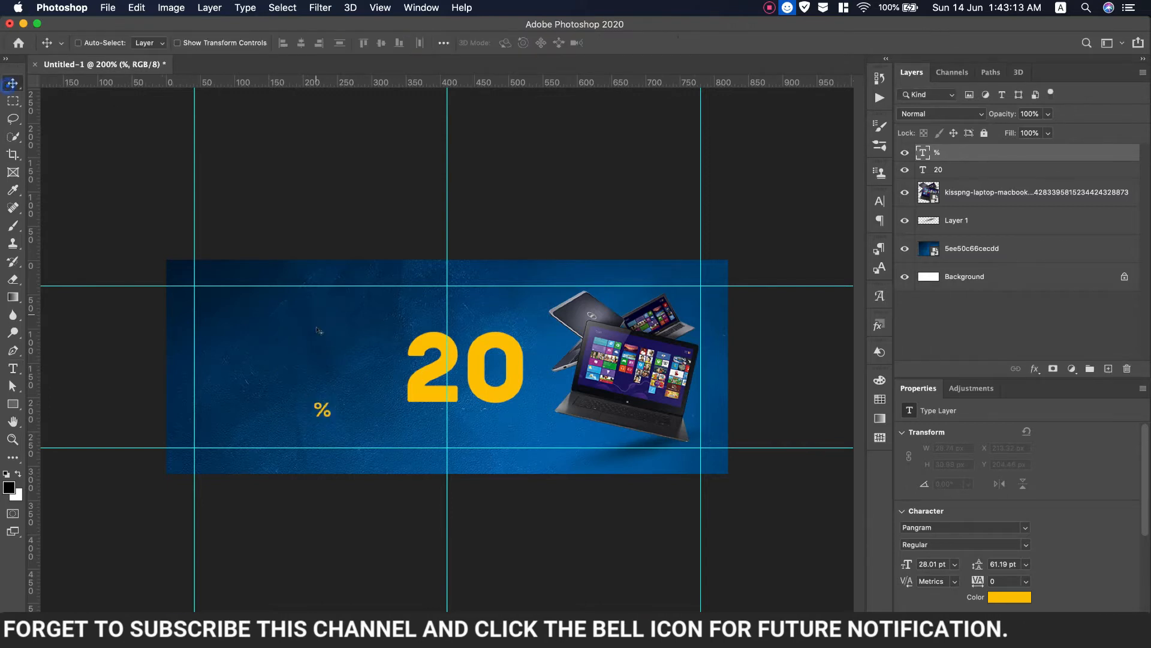
left_click_drag(327, 412, 512, 379)
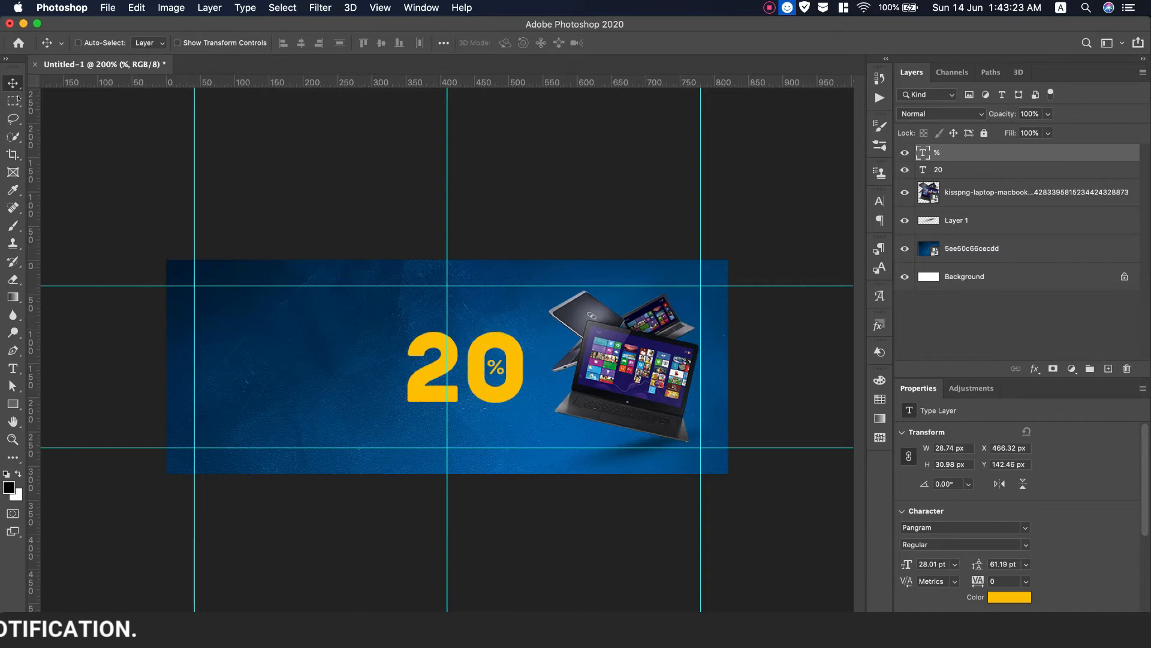
Make a small rectangular marquee selection across the right stroke of the zero, level with the % sign.
left_click(13, 101)
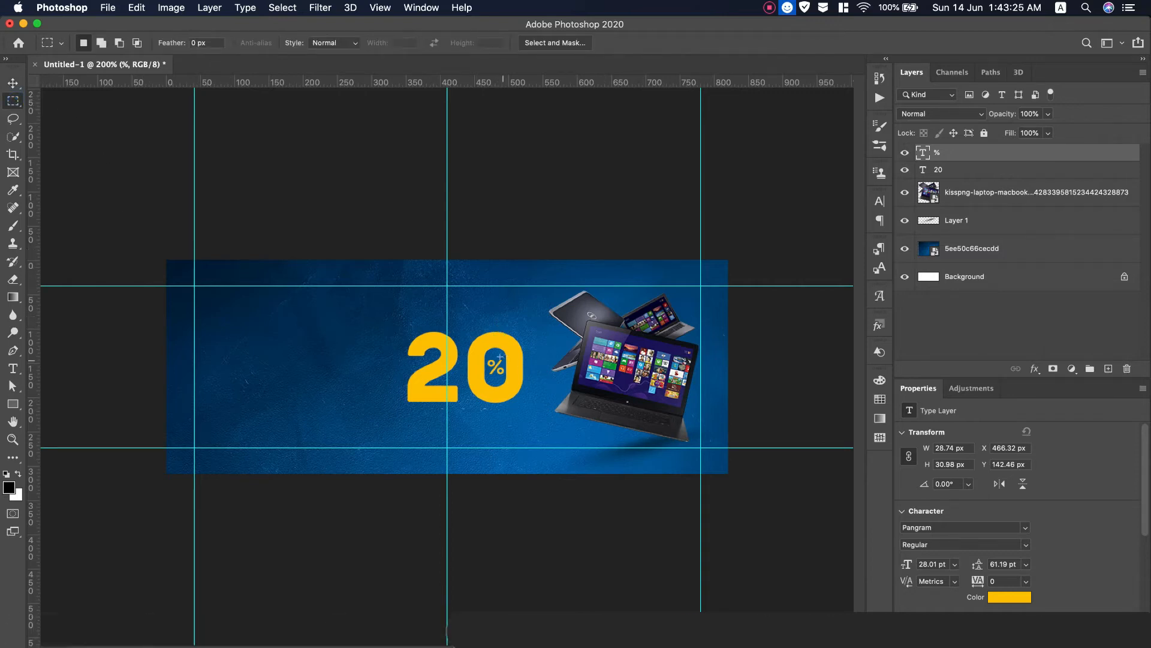
left_click_drag(507, 359, 527, 374)
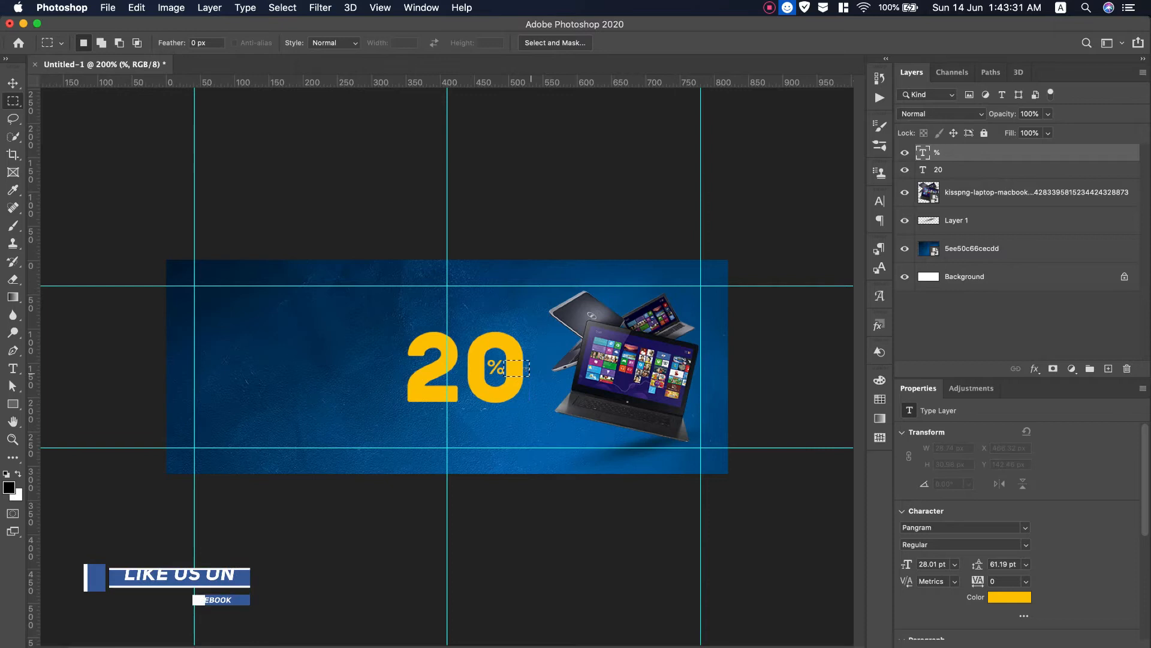
Try to shift the % text sideways while the rectangular selection is active.
key("v")
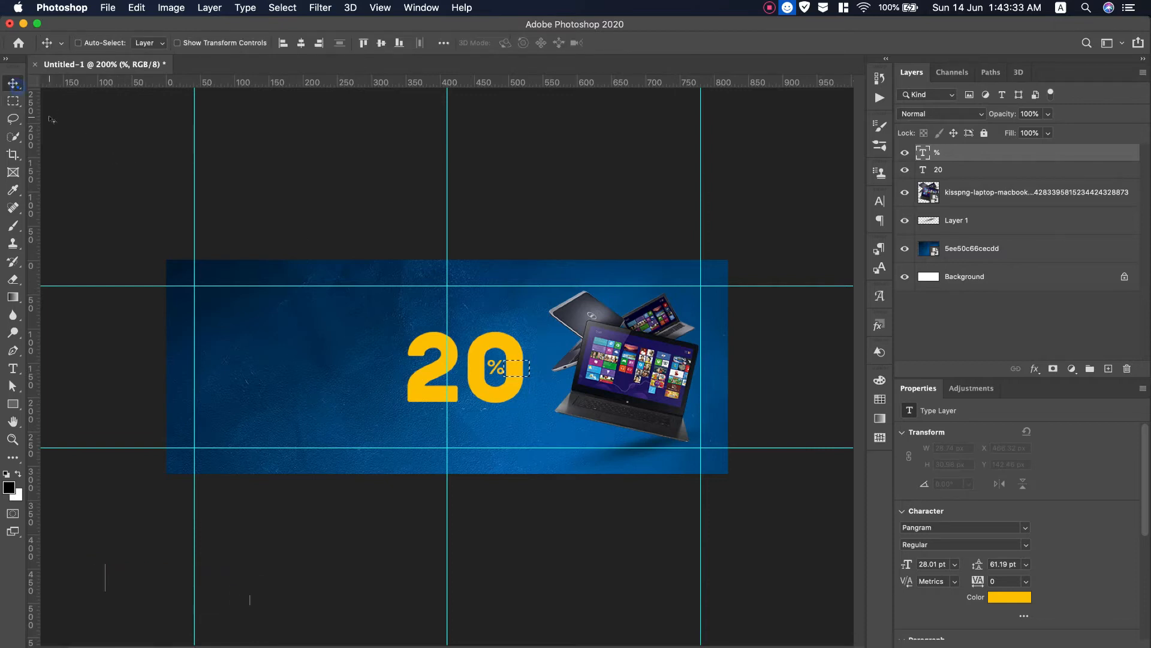
key("Right")
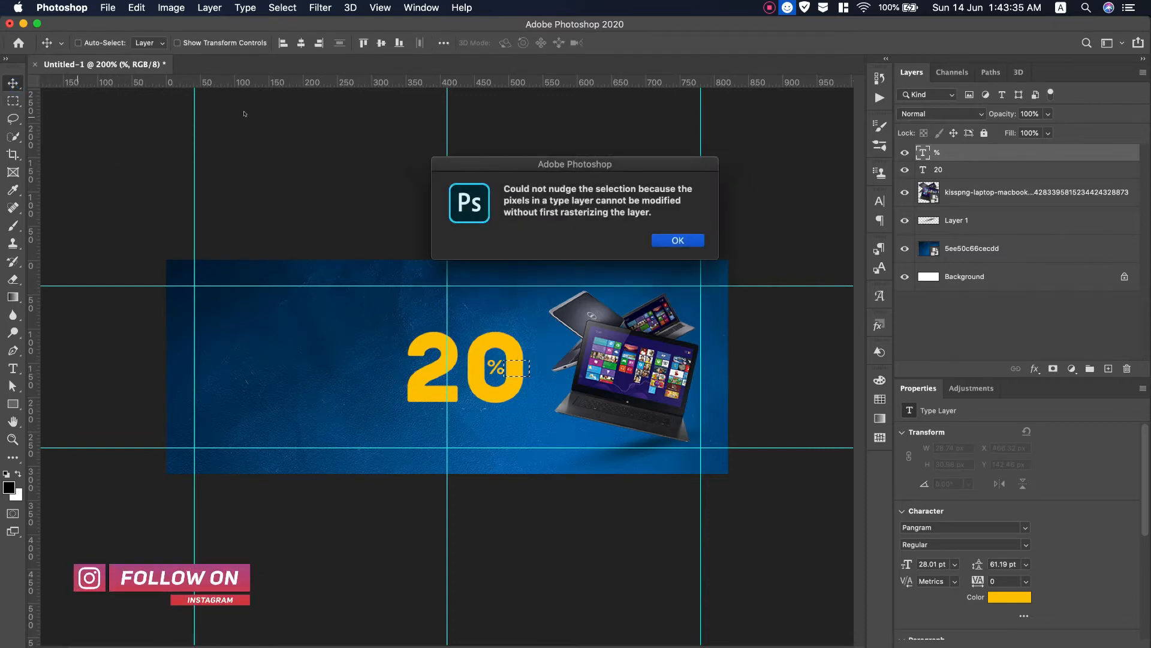
left_click(675, 239)
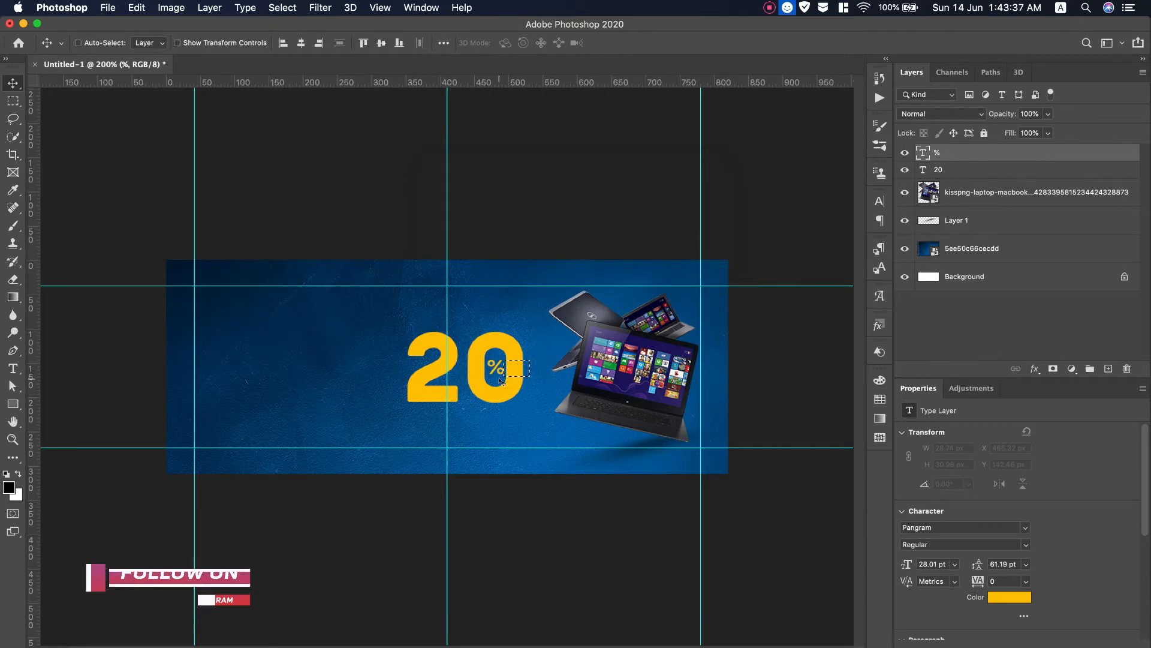
left_click_drag(509, 367, 508, 367)
key("super+z")
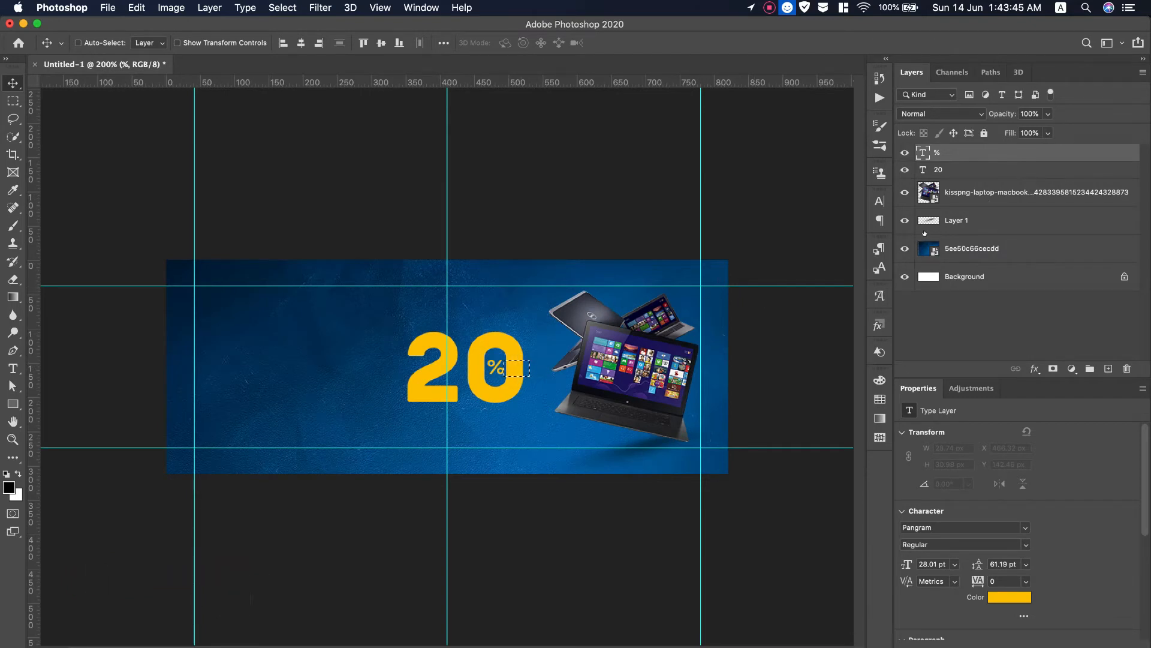
Add a layer mask to the 20 text layer that hides the selected rectangle, cutting a gap in the zero's right stroke.
left_click(969, 173)
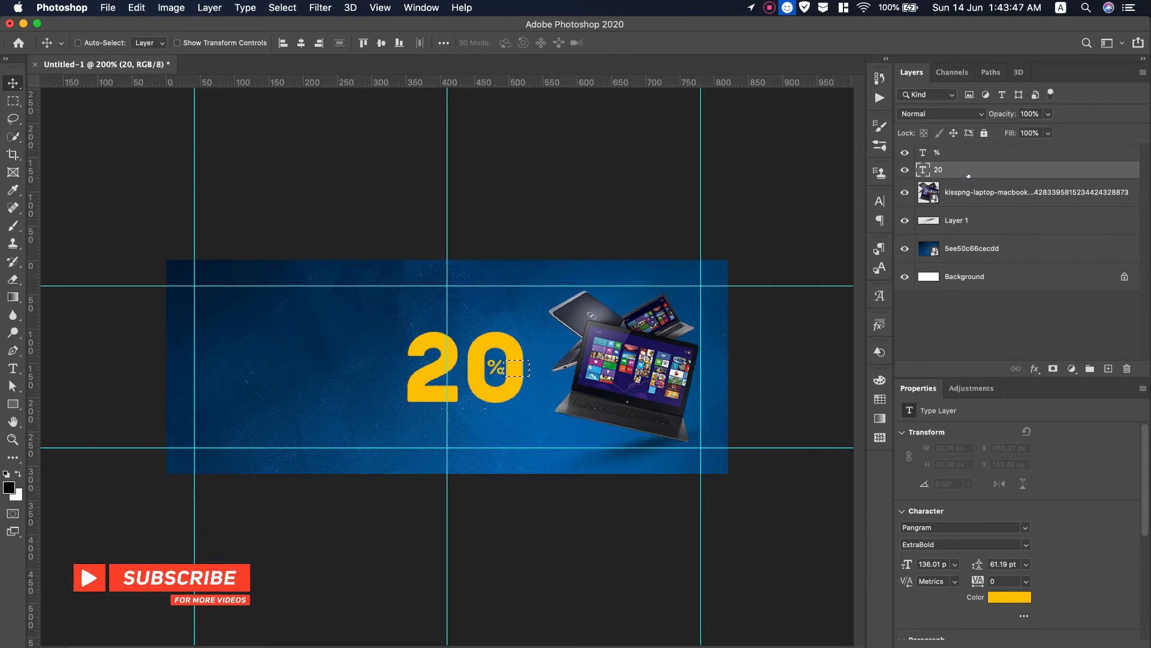
key("Left")
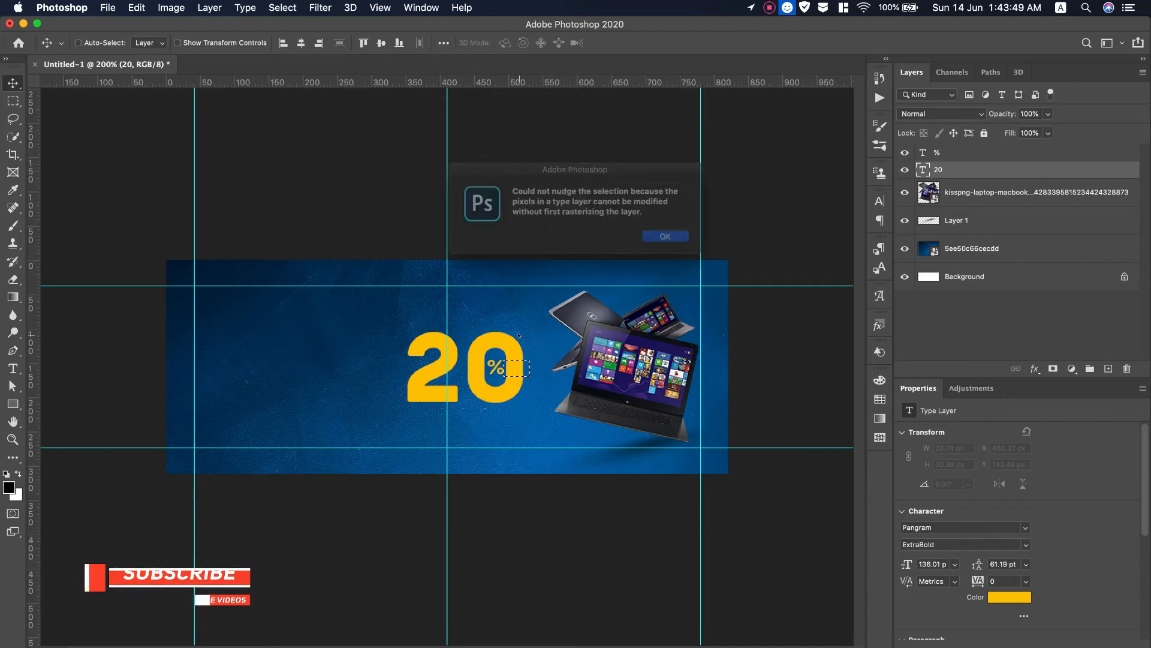
left_click(686, 238)
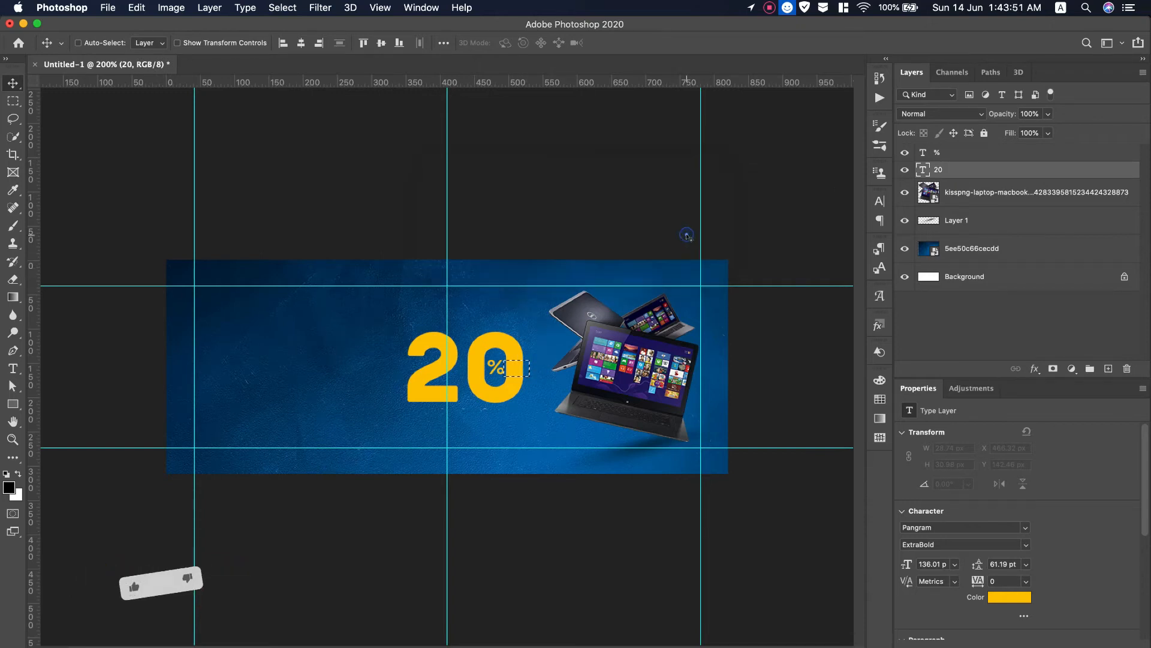
left_click(1053, 368)
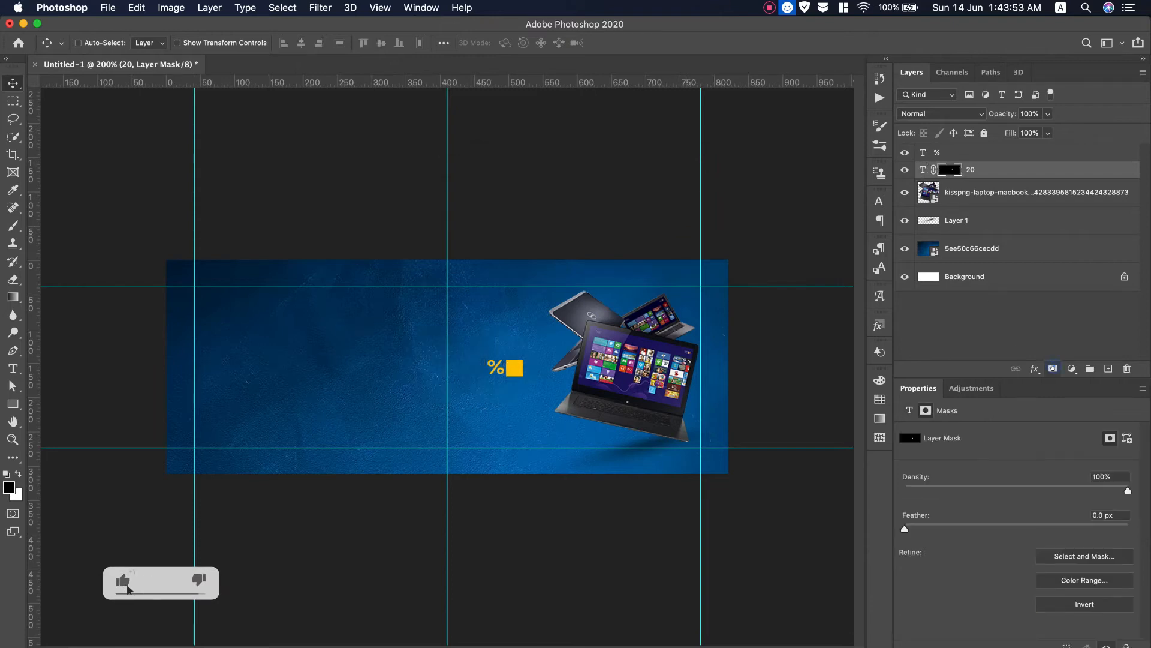
key("super+z")
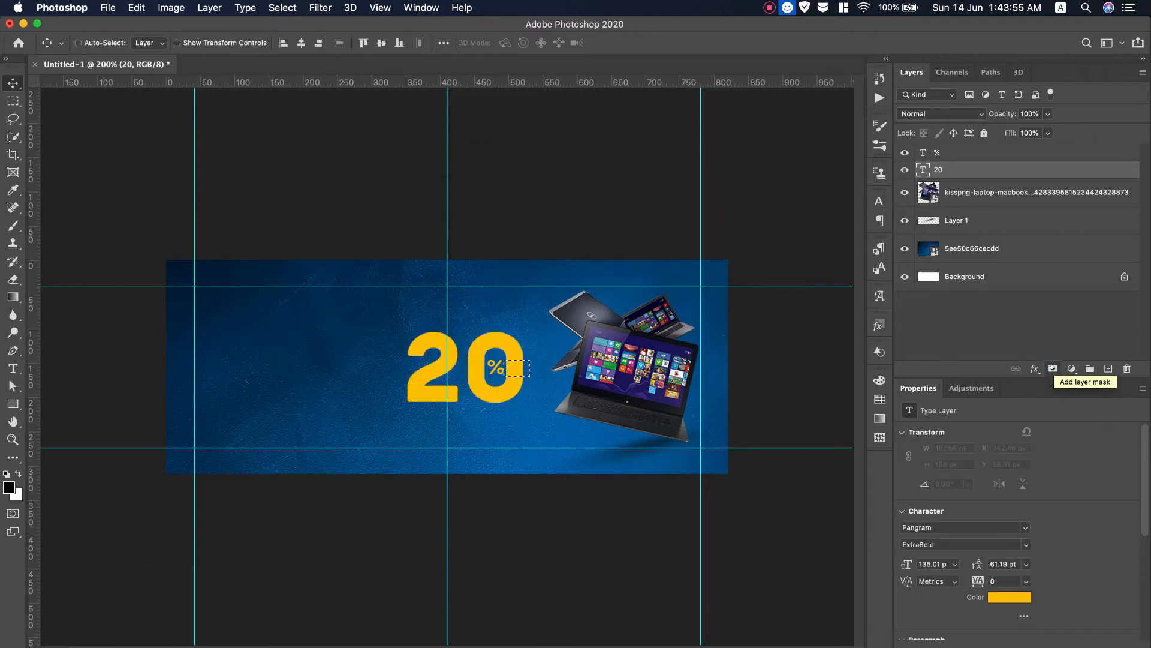
left_click(1053, 368)
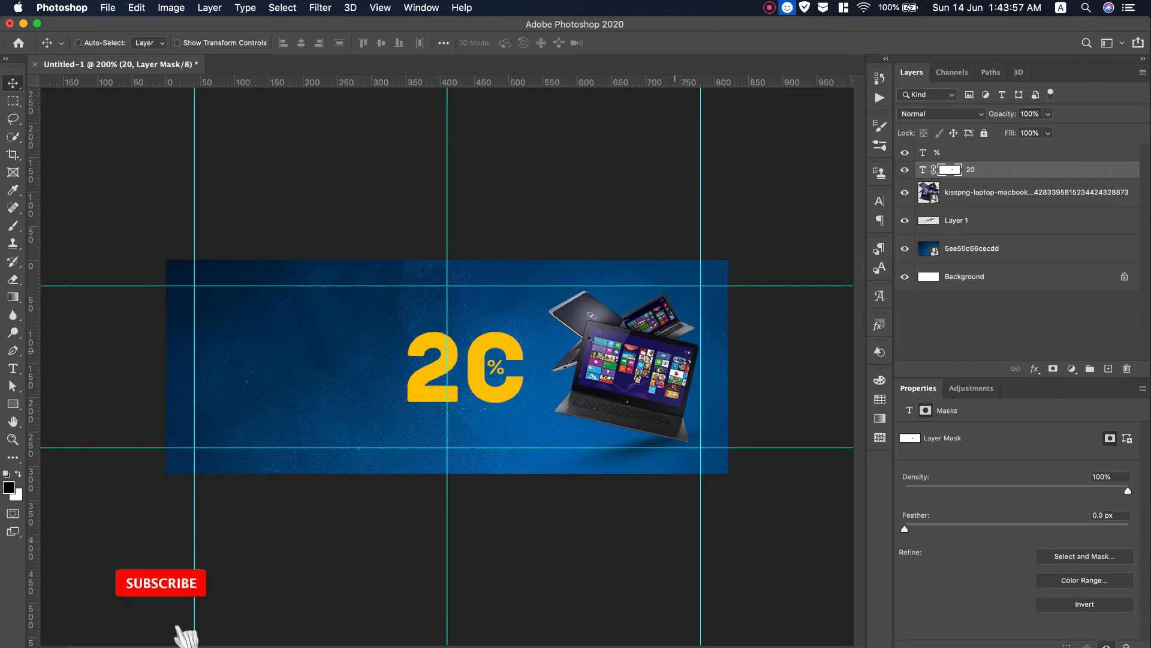
Add the text OFF below the 20 and set it to Pangram Regular at 22.01 pt.
left_click(13, 368)
left_click(509, 447)
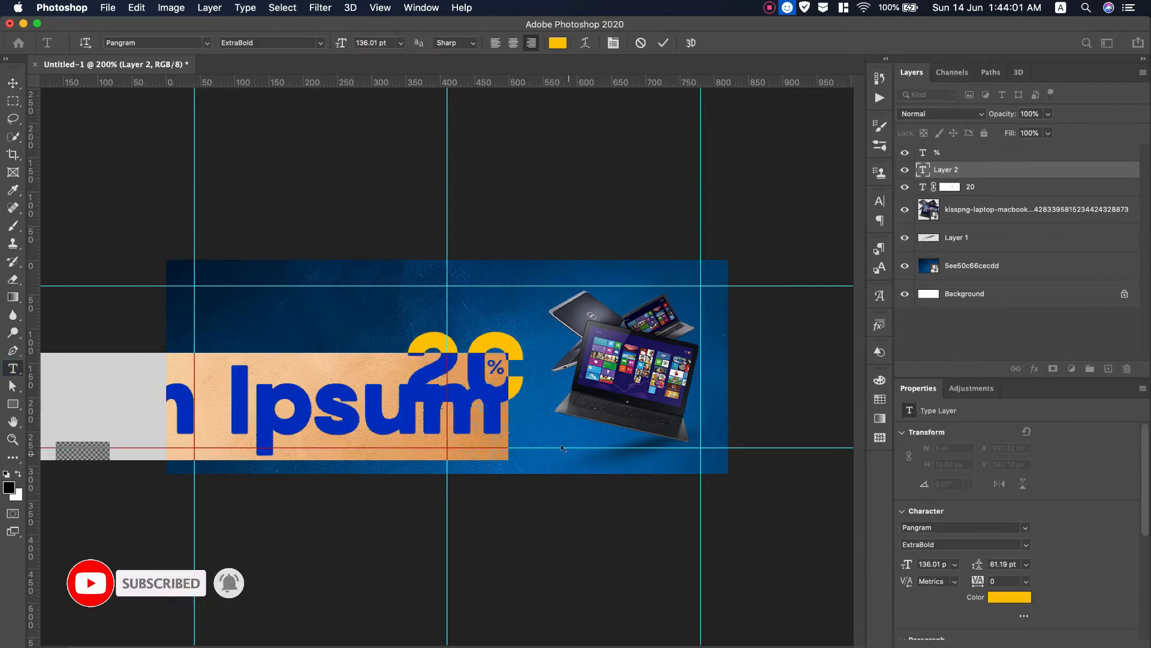
type("OFF")
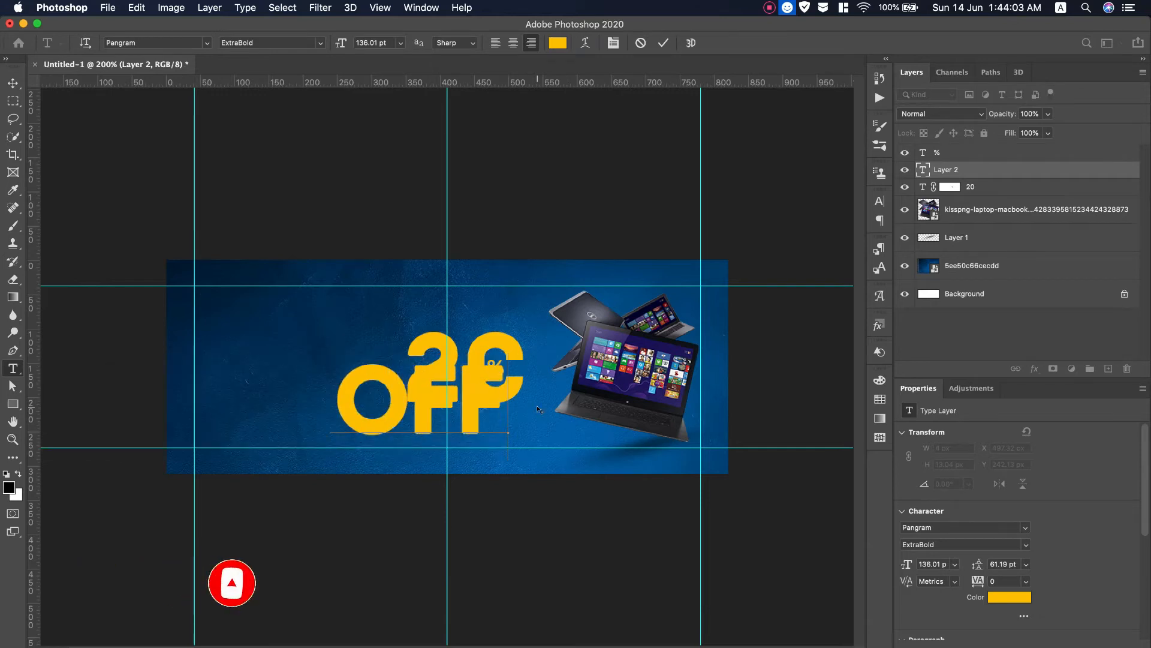
key("super+a")
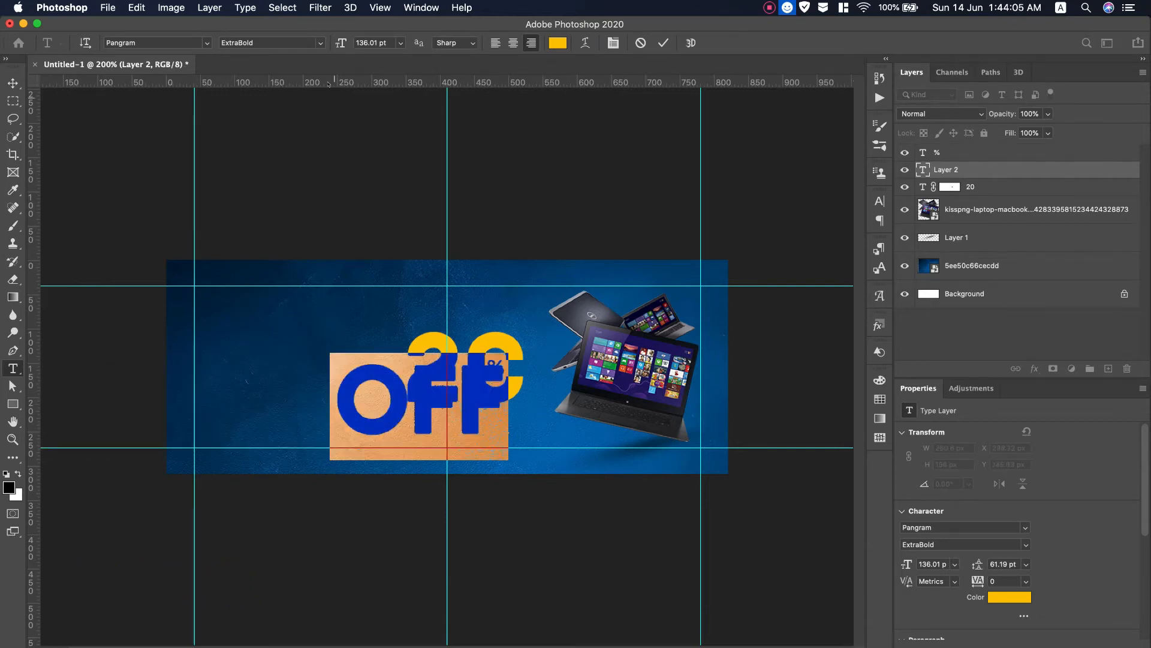
left_click(314, 44)
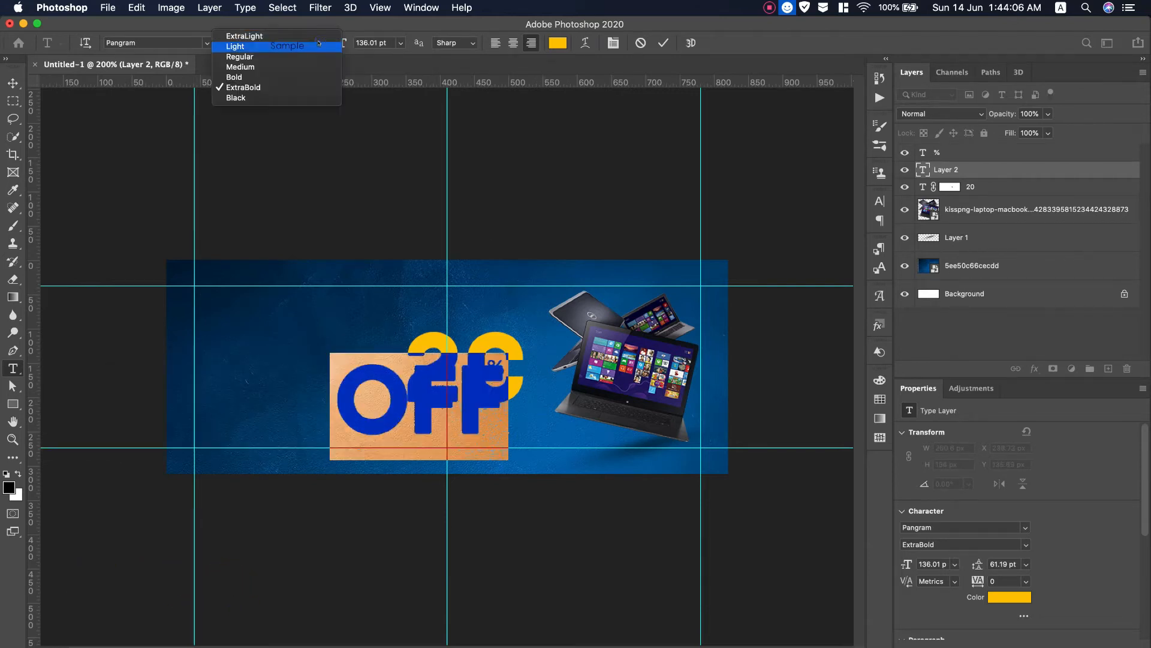
left_click(276, 57)
left_click_drag(338, 46, 258, 48)
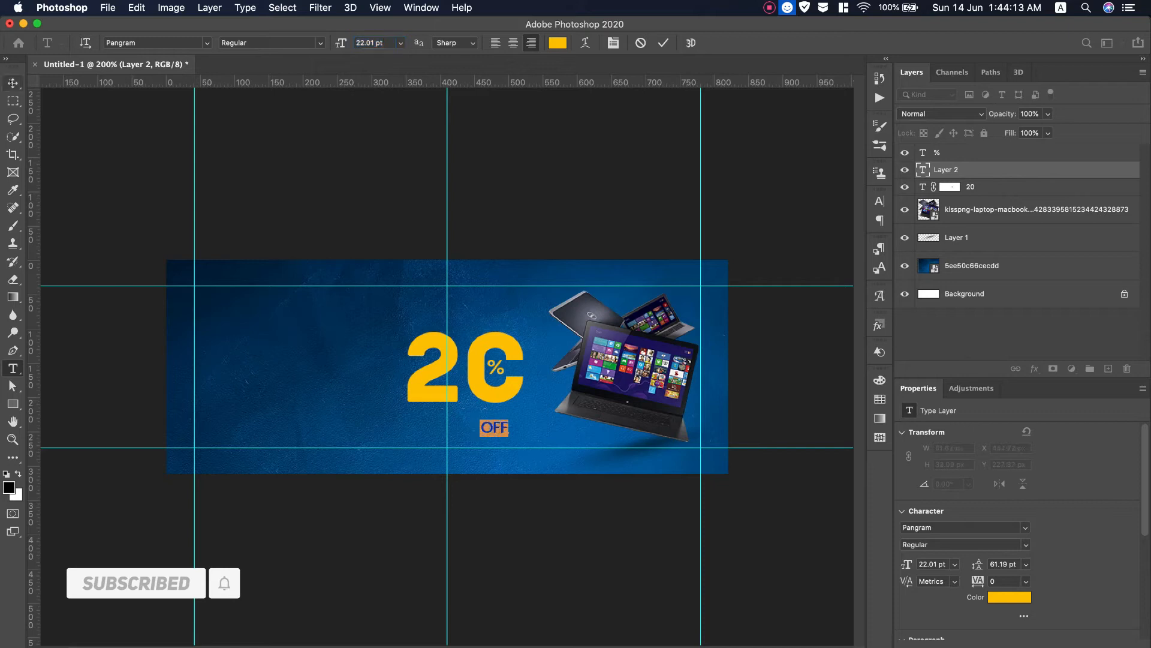
Move the OFF text into the zero's gap beside the % sign and fine-tune its horizontal spacing.
left_click(13, 82)
left_click_drag(495, 427, 513, 367)
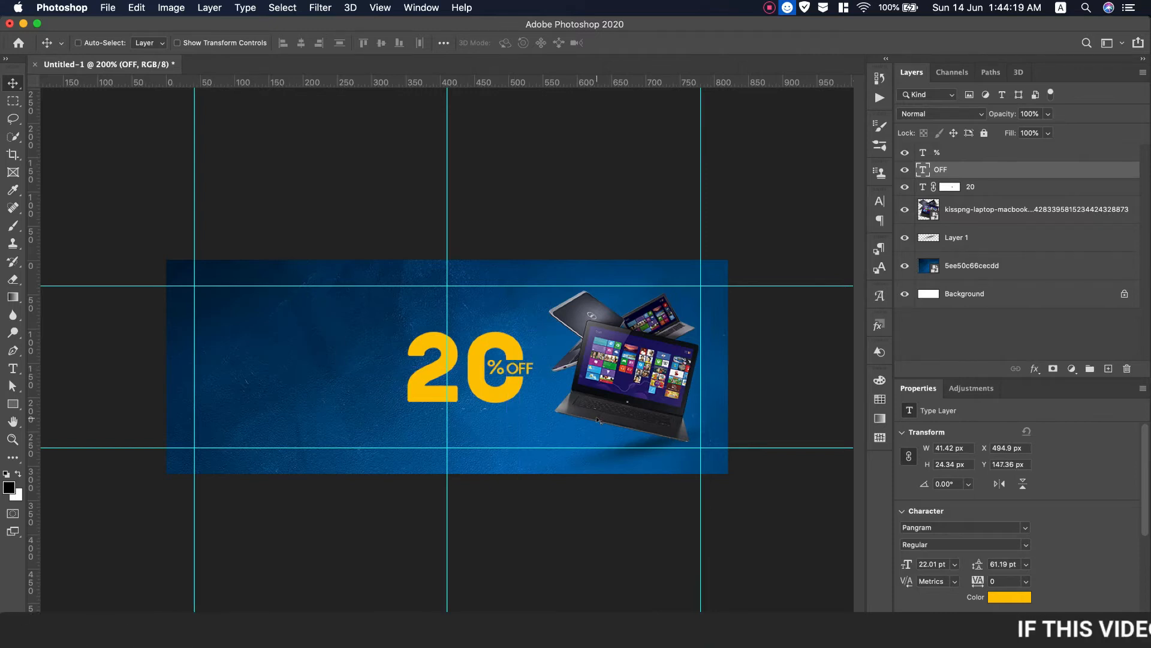
key("Left")
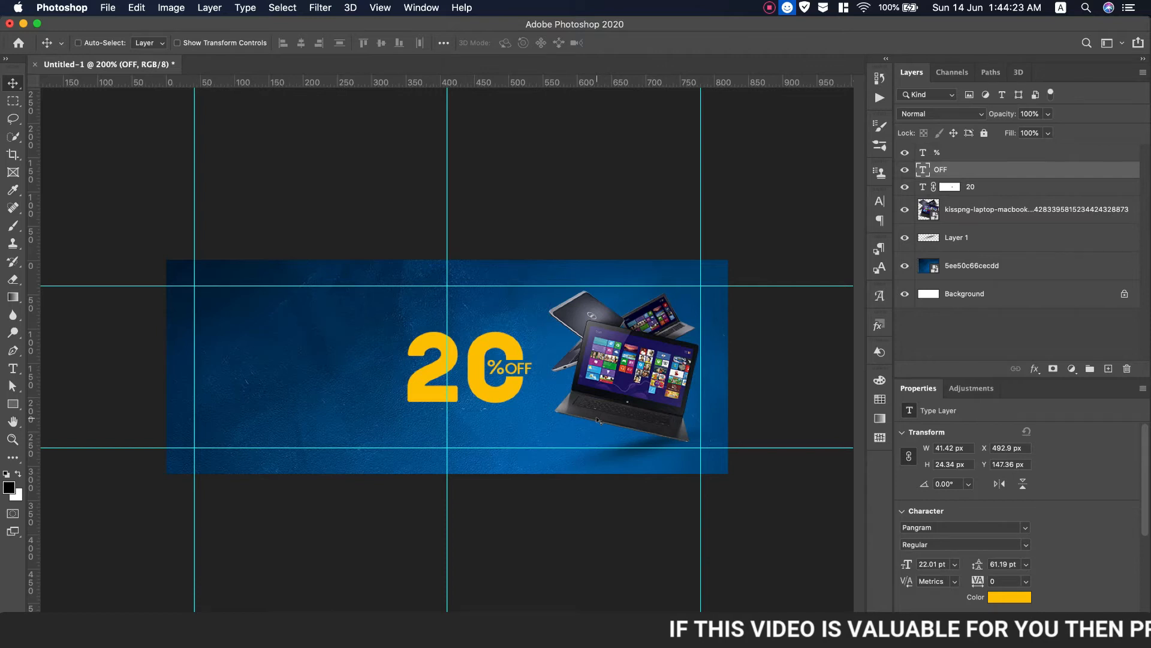
key("Right")
key("Right")
key("Right")
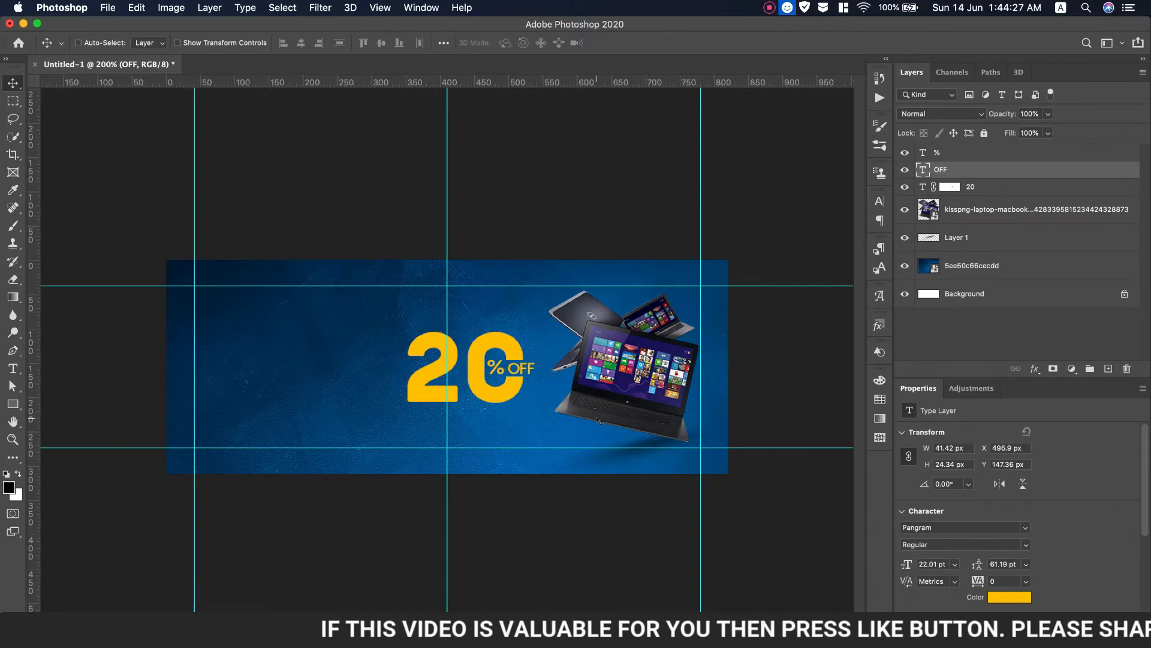
Group the 20, OFF and % text layers together.
left_click(1016, 188)
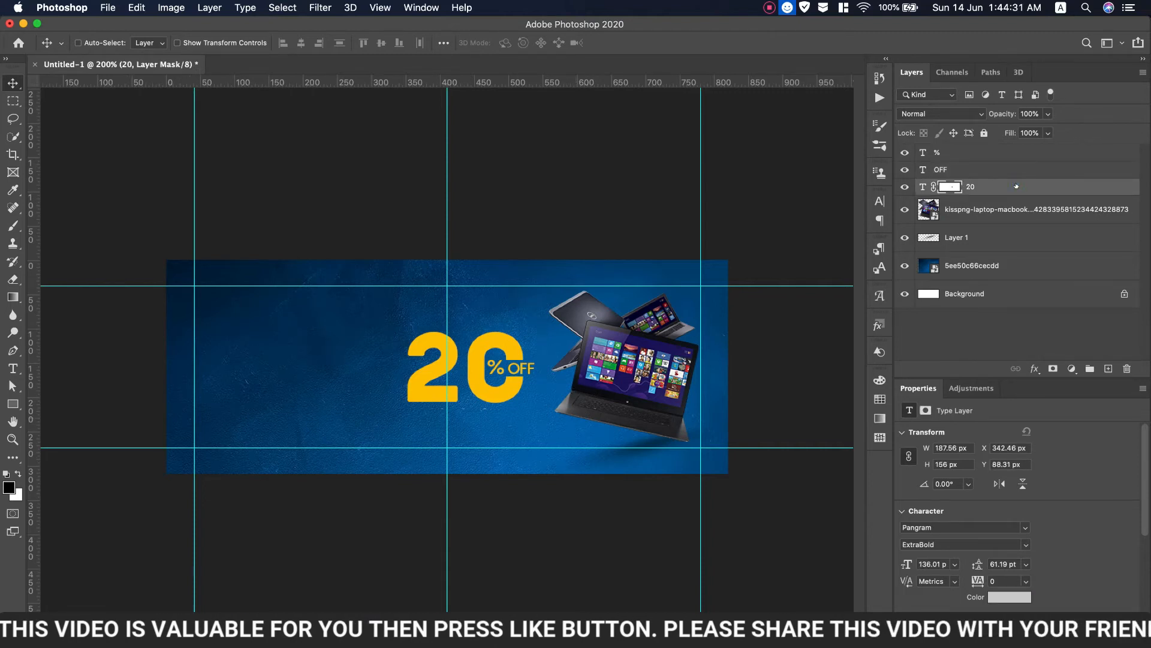
left_click(1009, 158, "shift")
key("super+g")
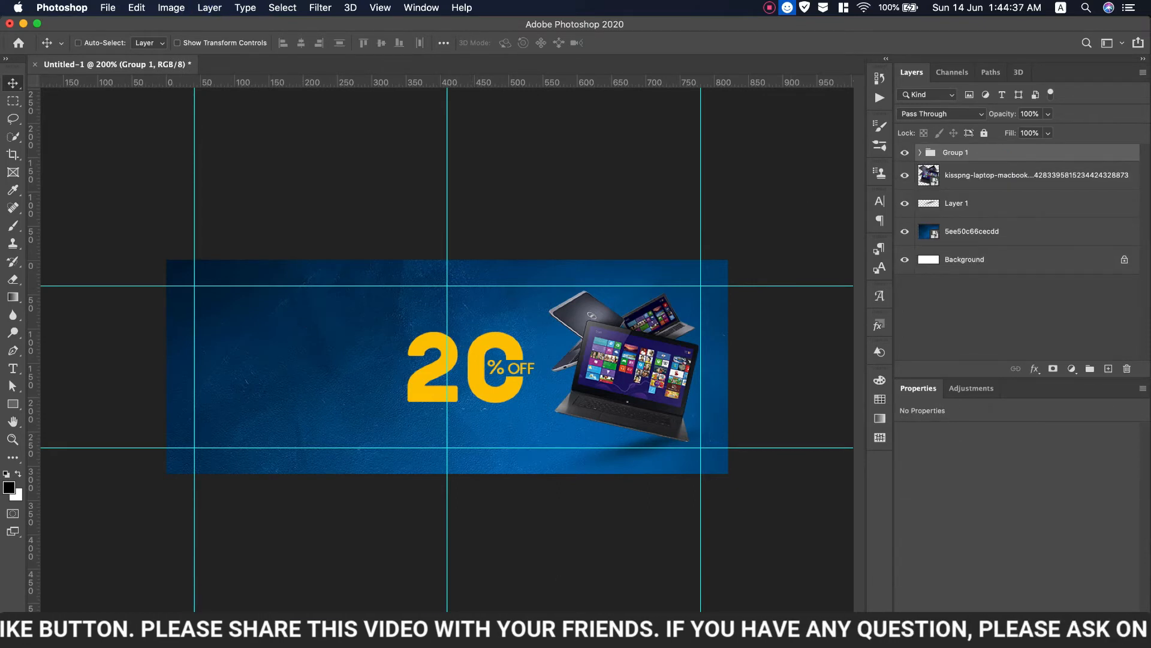
key("super+Tab")
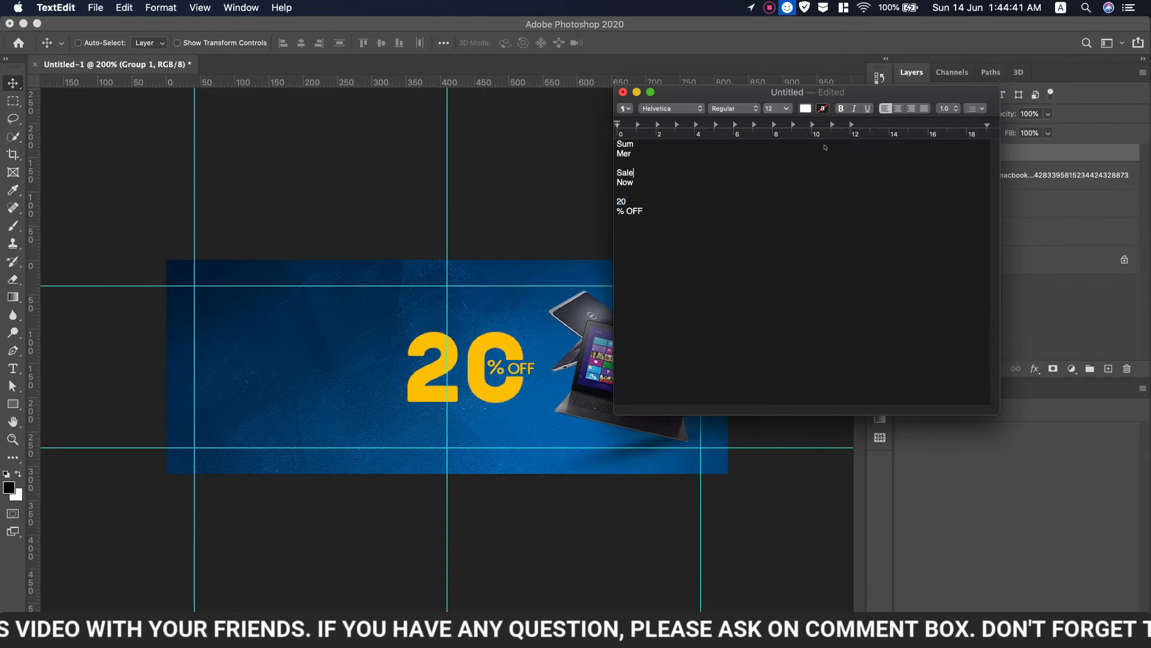
left_click(863, 35)
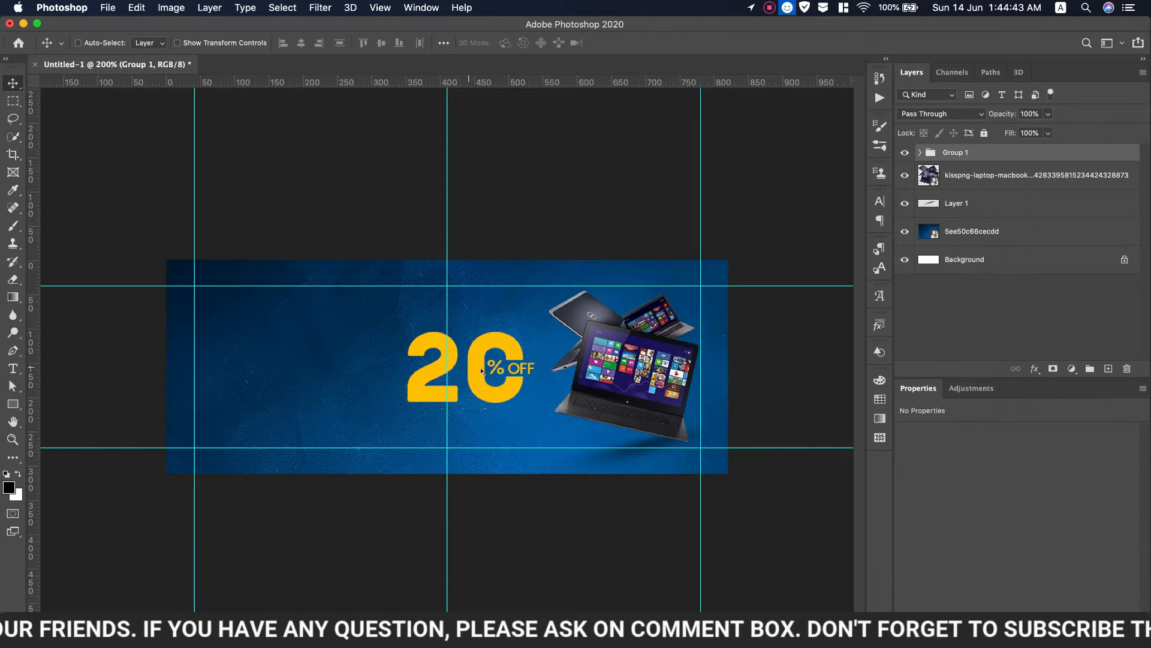
Scale the 20% OFF group down proportionally and shift it slightly closer to the laptops.
left_click_drag(478, 370, 484, 377)
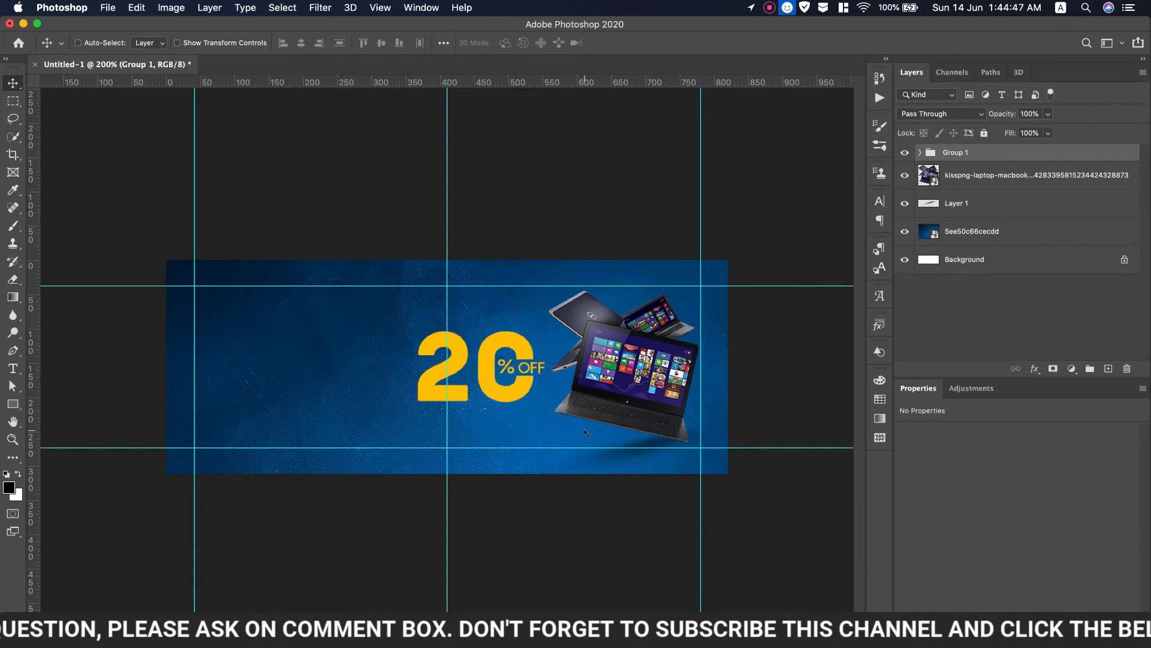
key("super+t")
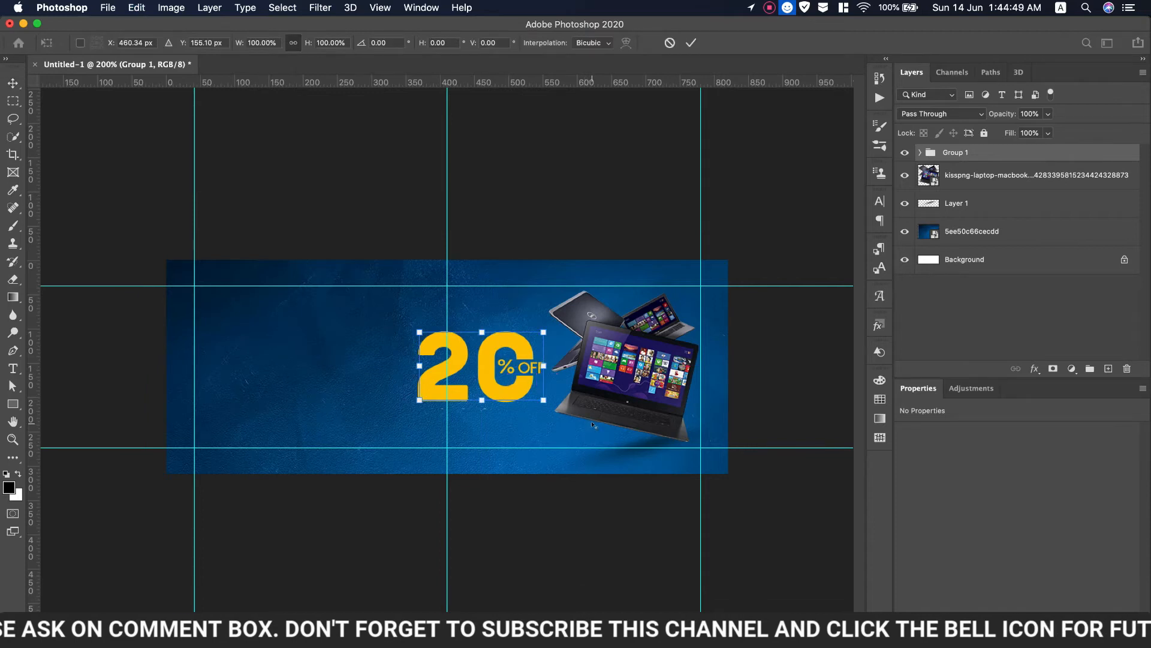
left_click_drag(540, 397, 529, 392)
left_click(692, 43)
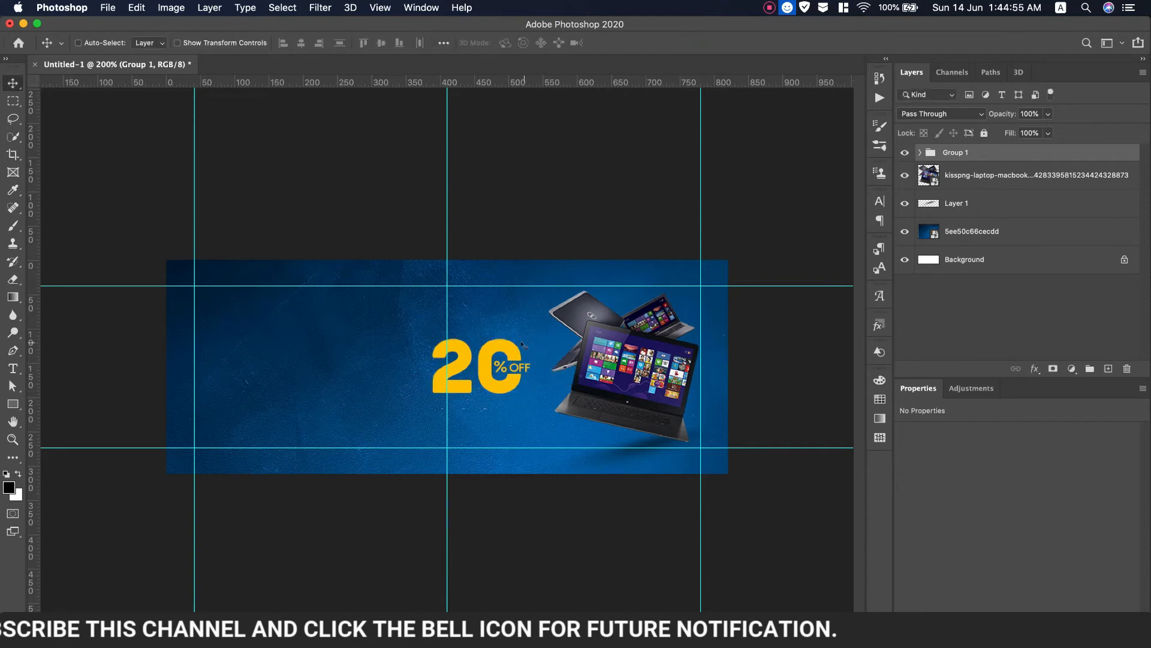
left_click_drag(495, 350, 501, 350)
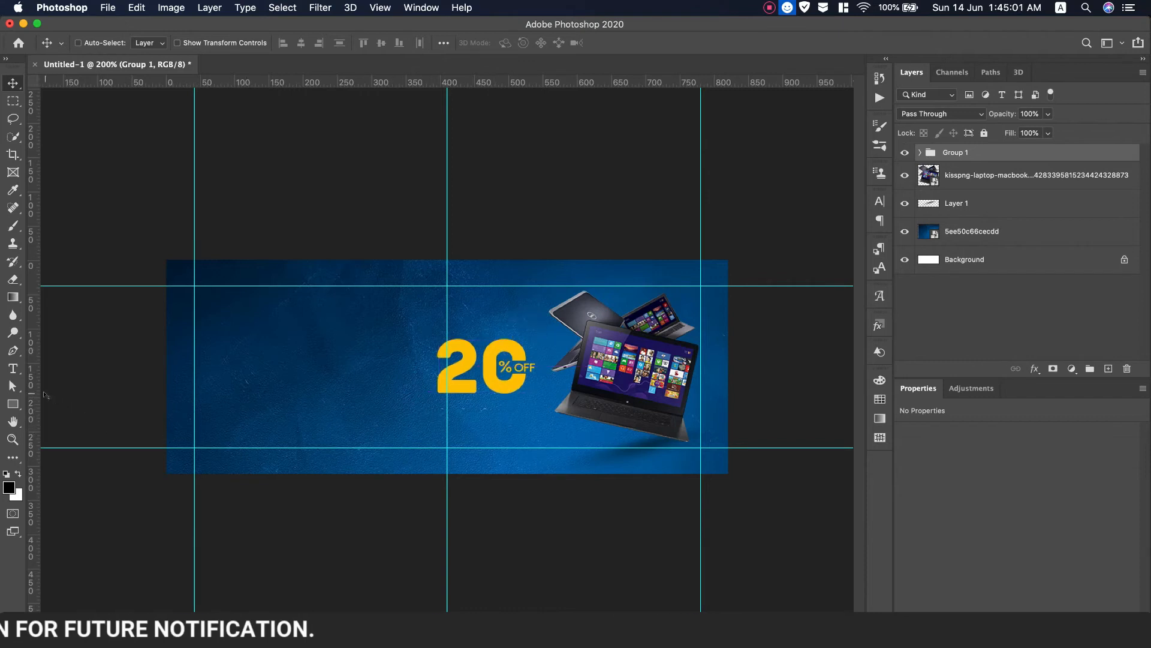
Add a vertical guide at about 227 px and paste the word Sale from the TextEdit notes as new banner text there.
left_click_drag(36, 391, 322, 403)
key("super+Tab")
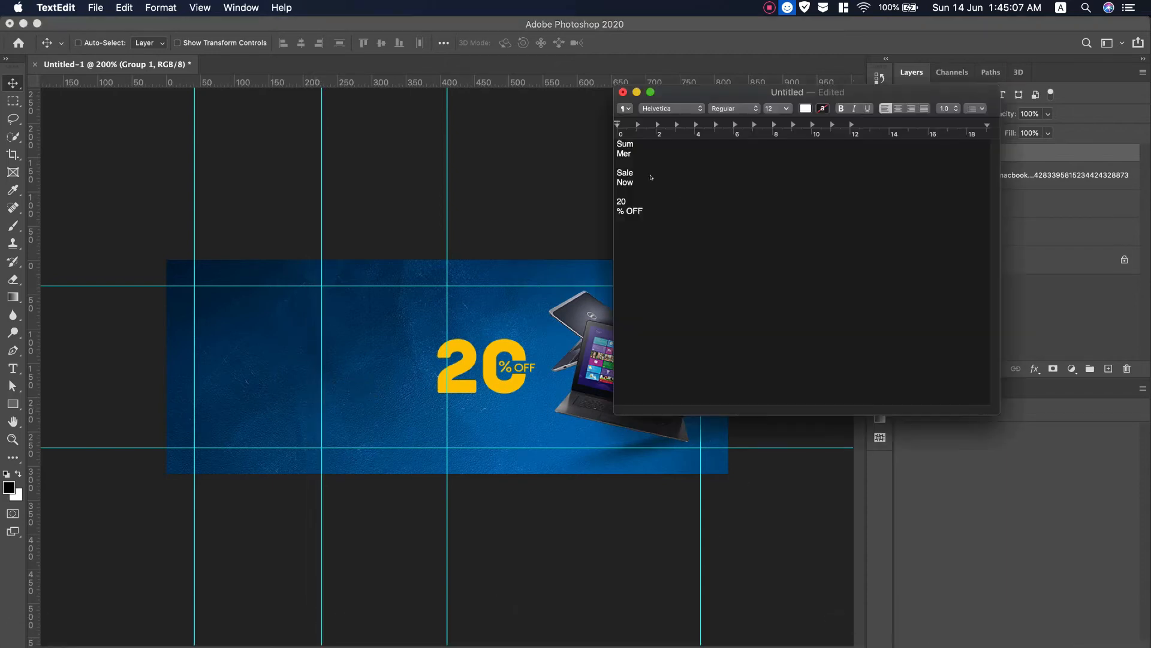
left_click_drag(651, 175, 604, 174)
key("super+c")
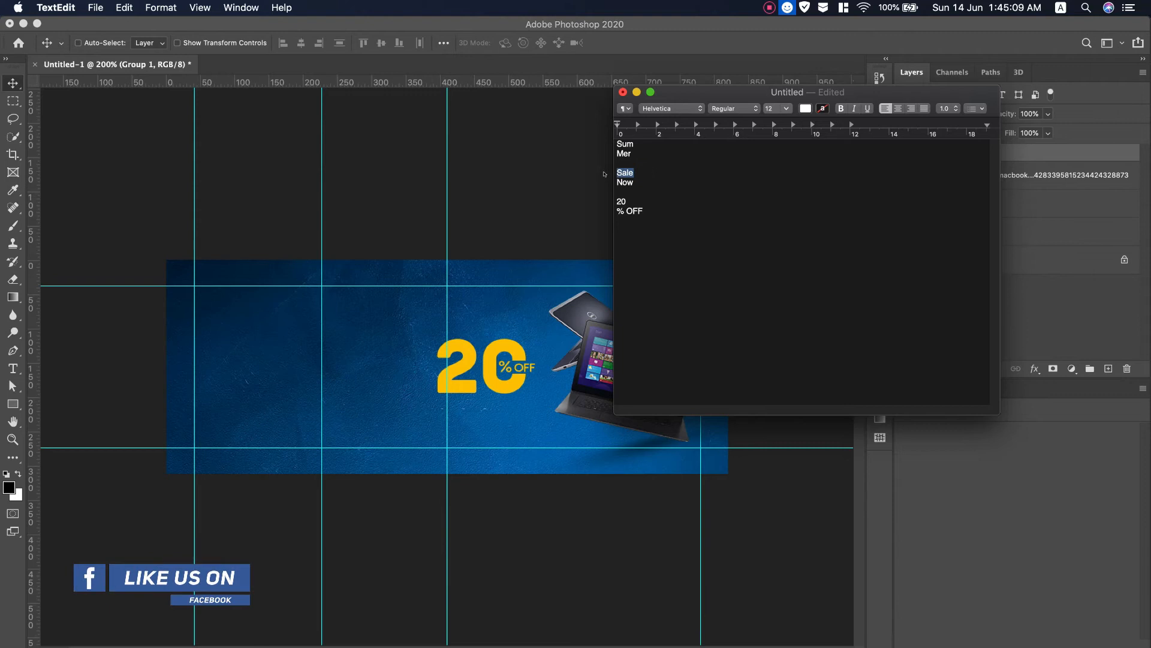
key("super+Tab")
key("t")
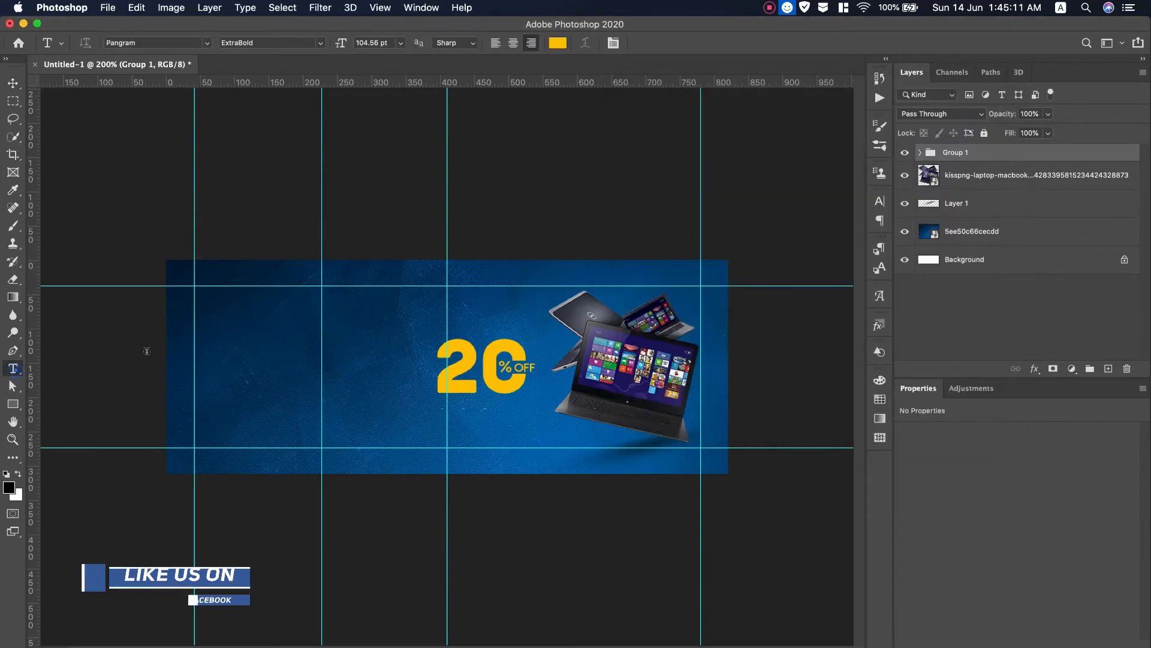
left_click(322, 349)
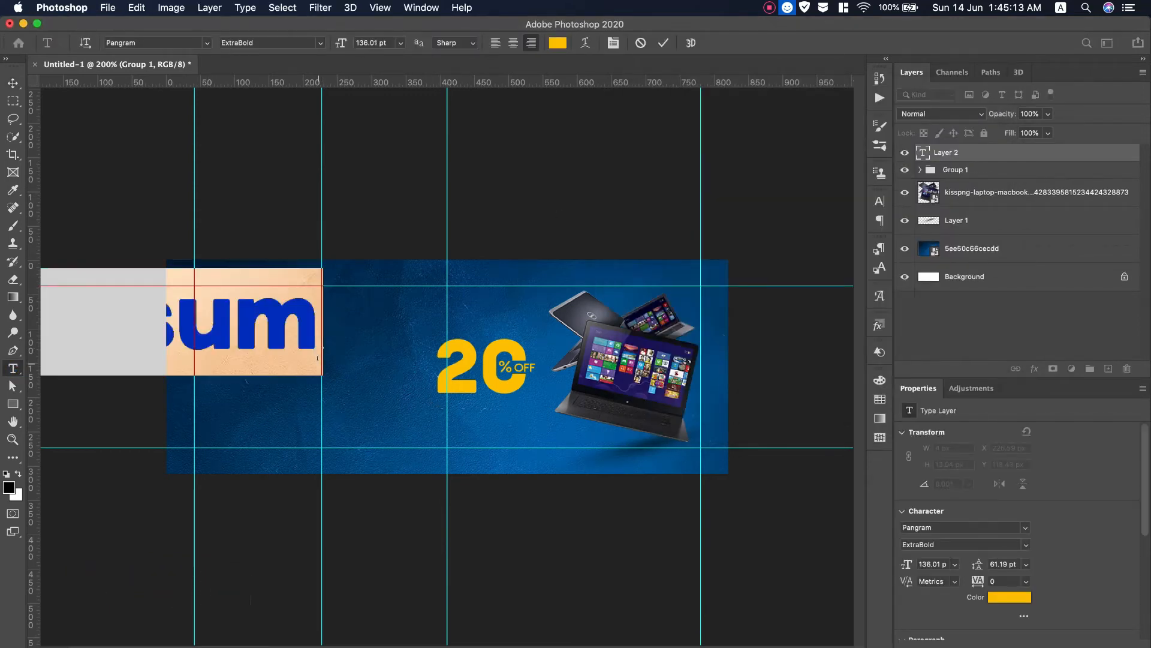
key("super+v")
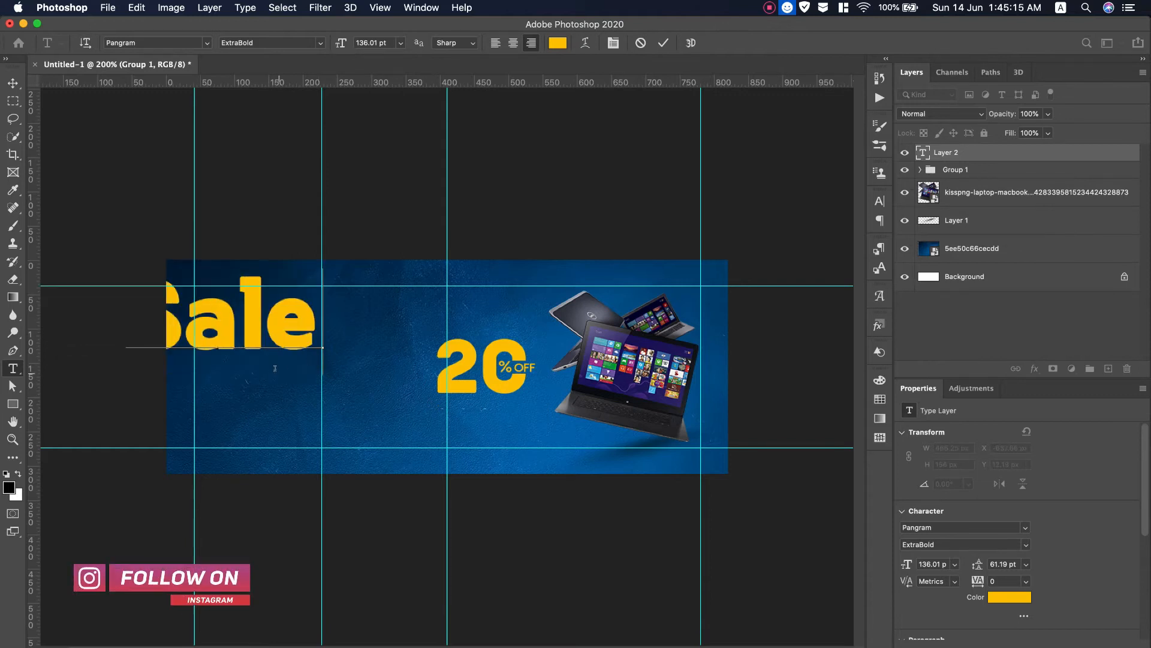
Set the Sale text to Pangram Light at 39.01 pt and align its left edge with the 227 px guide.
key("super+a")
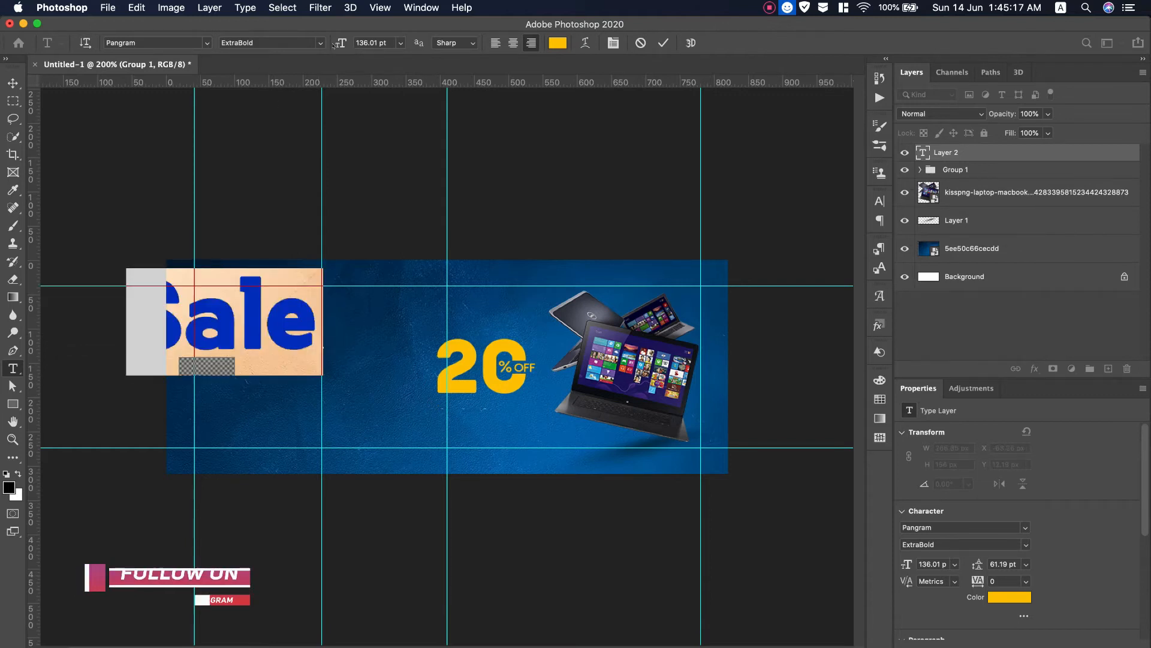
left_click_drag(342, 42, 305, 40)
left_click_drag(270, 388, 372, 407)
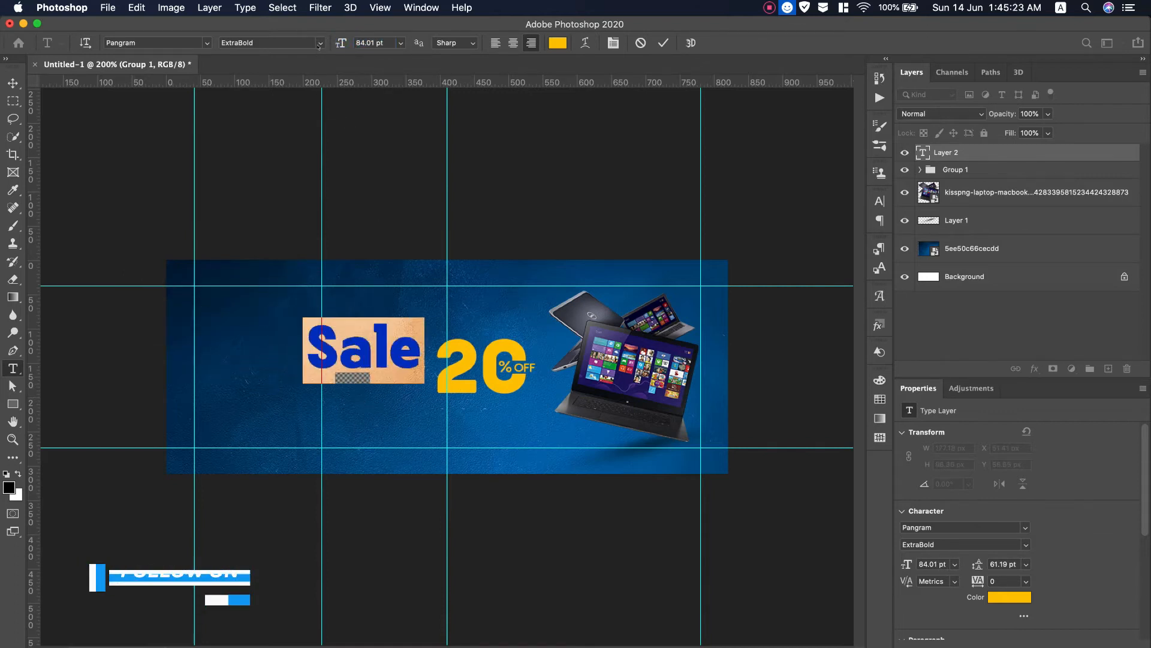
left_click(297, 43)
left_click(299, 46)
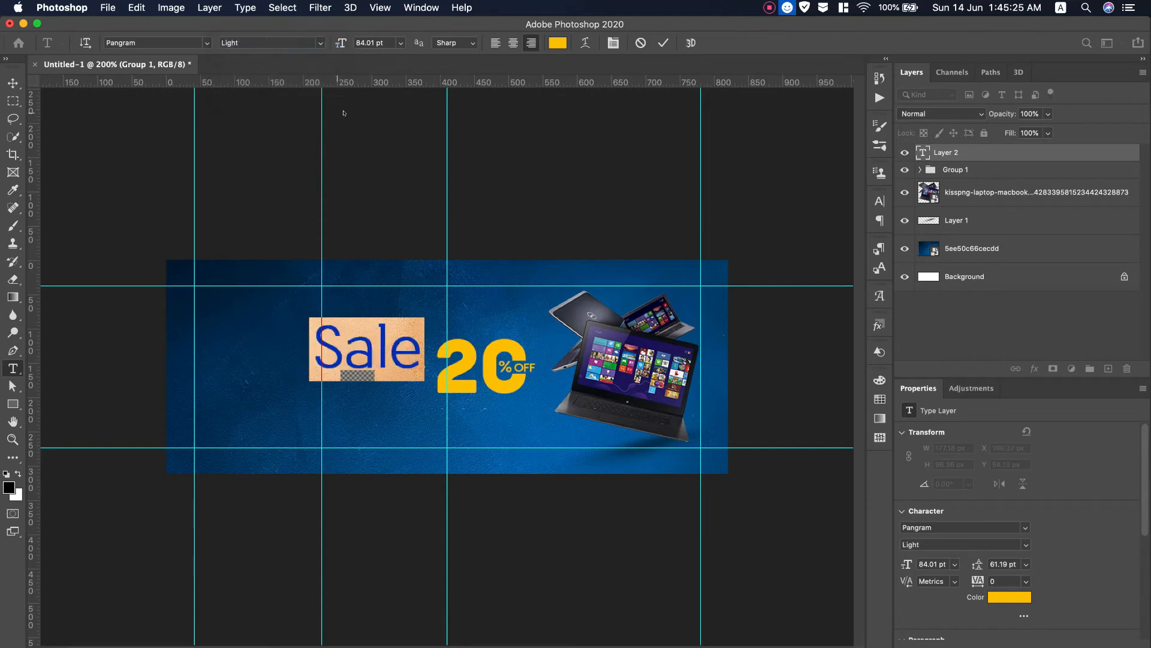
left_click_drag(339, 43, 307, 45)
left_click_drag(419, 389, 370, 384)
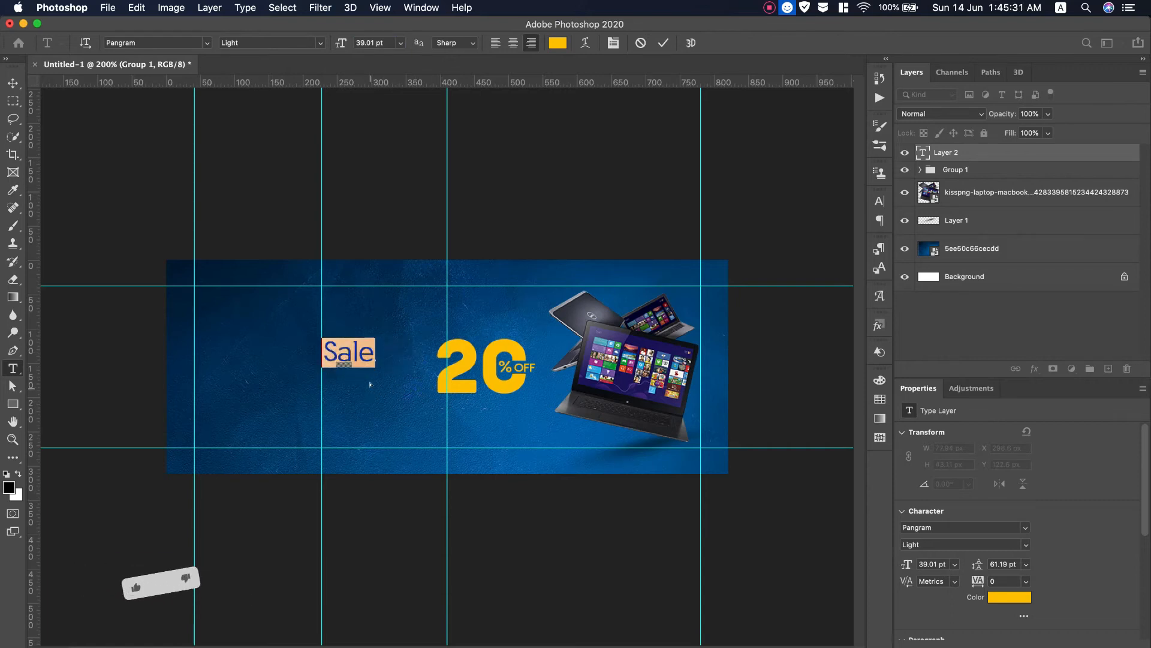
left_click(663, 42)
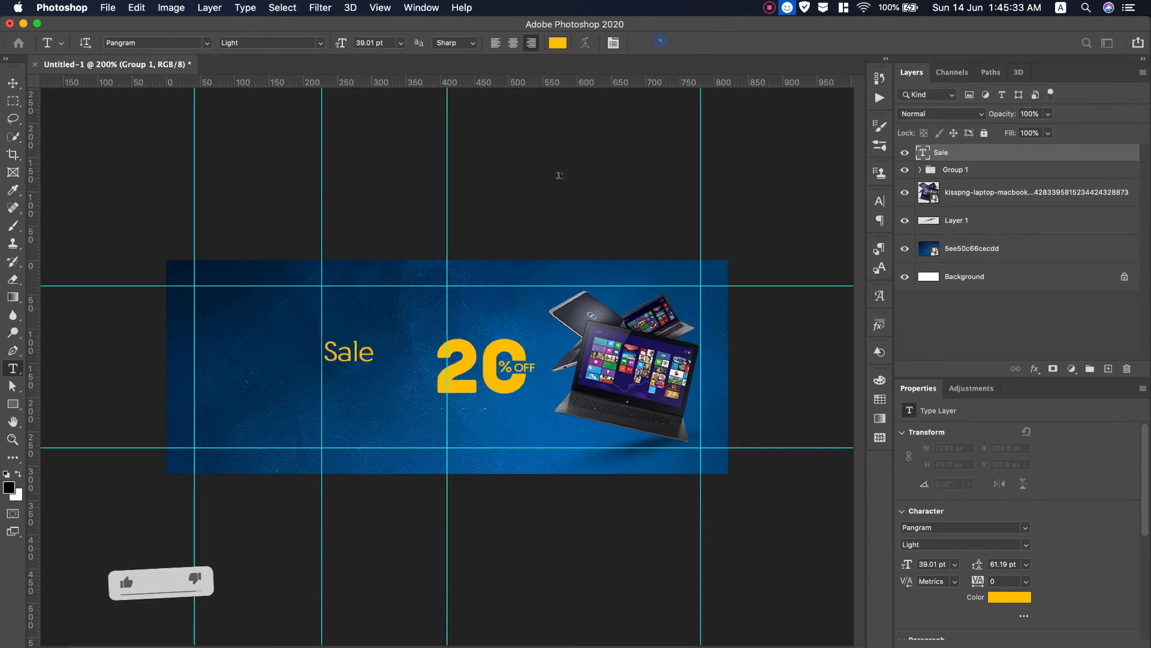
Duplicate the Sale text directly below itself, change the copy to NOW and align its left edge with the same guide.
left_click(12, 82)
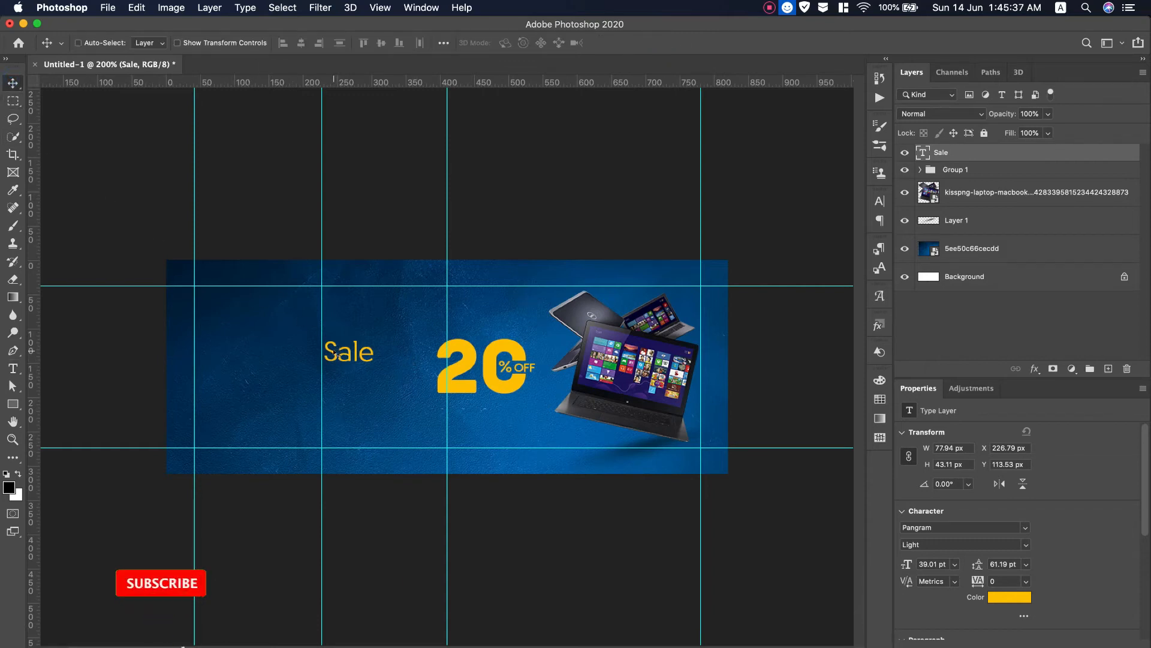
left_click_drag(336, 364, 337, 378)
double_click(336, 376)
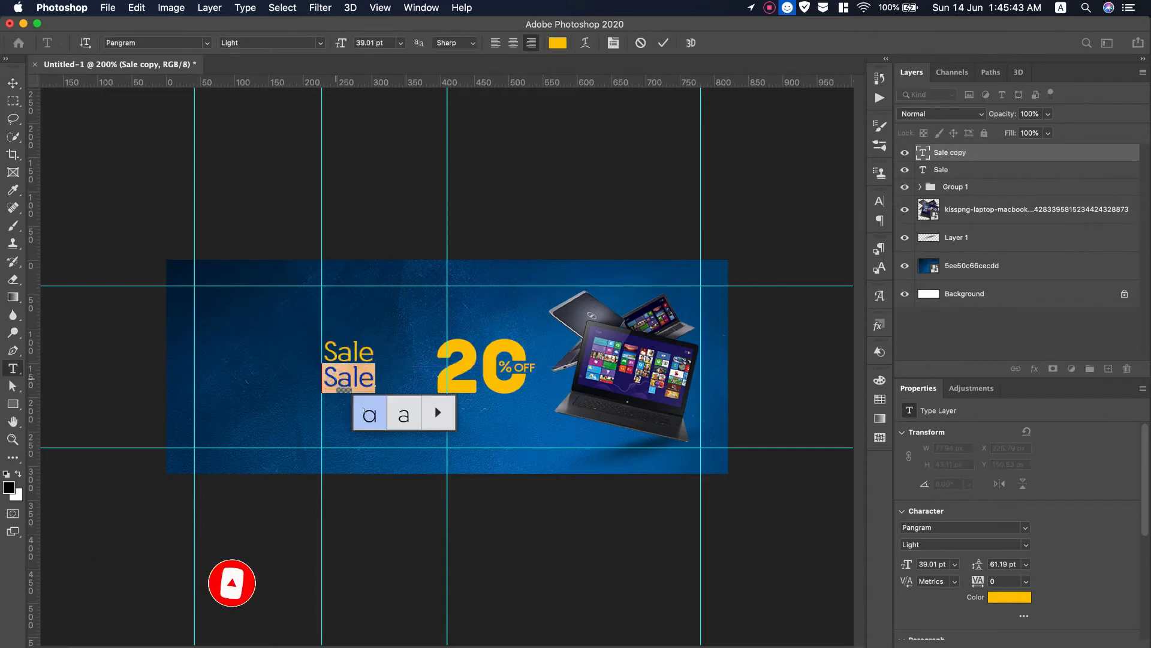
type("NOW")
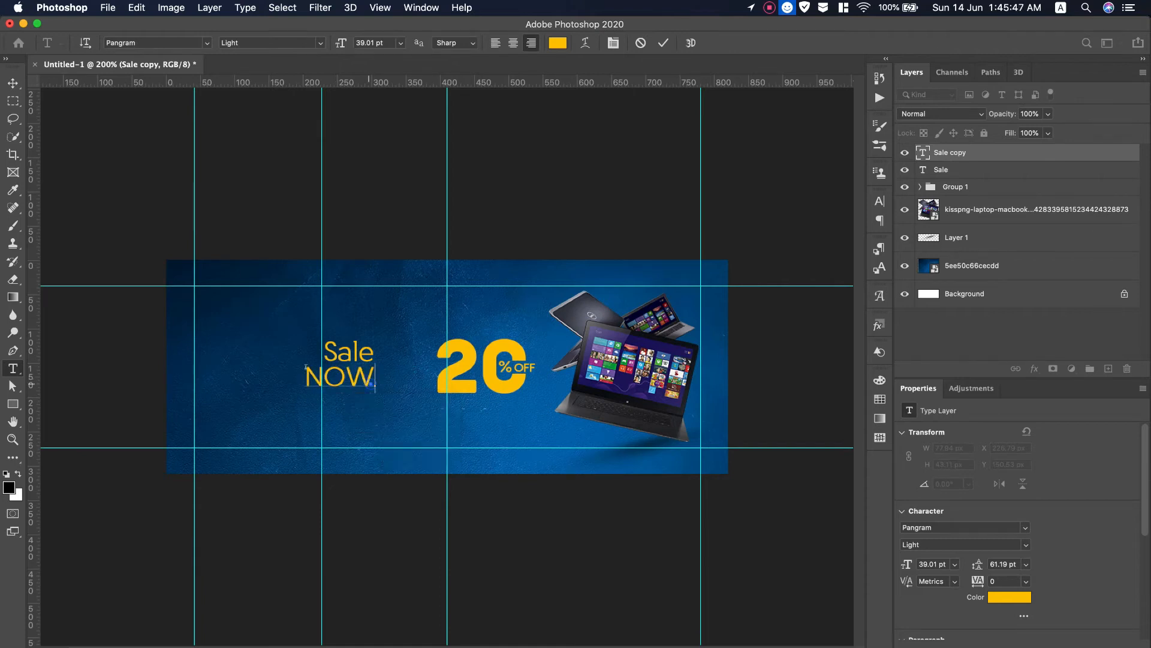
key("super+a")
left_click_drag(337, 415, 356, 413)
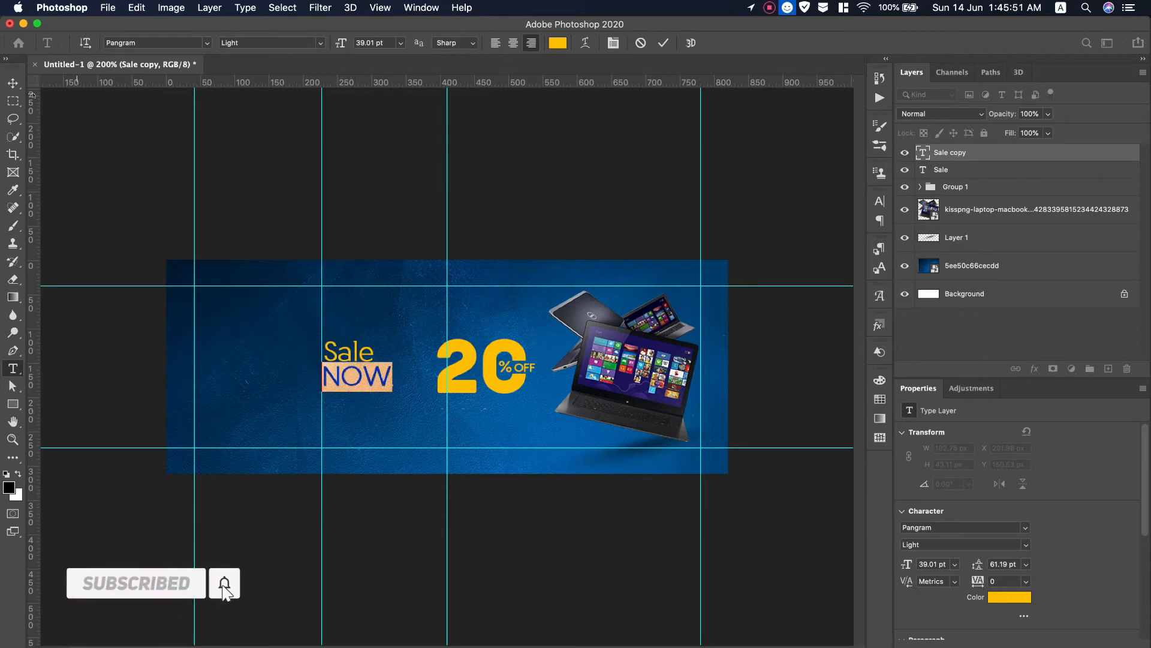
Scale the NOW text down proportionally to 73.47% so that its width matches Sale.
left_click(13, 84)
key("super+t")
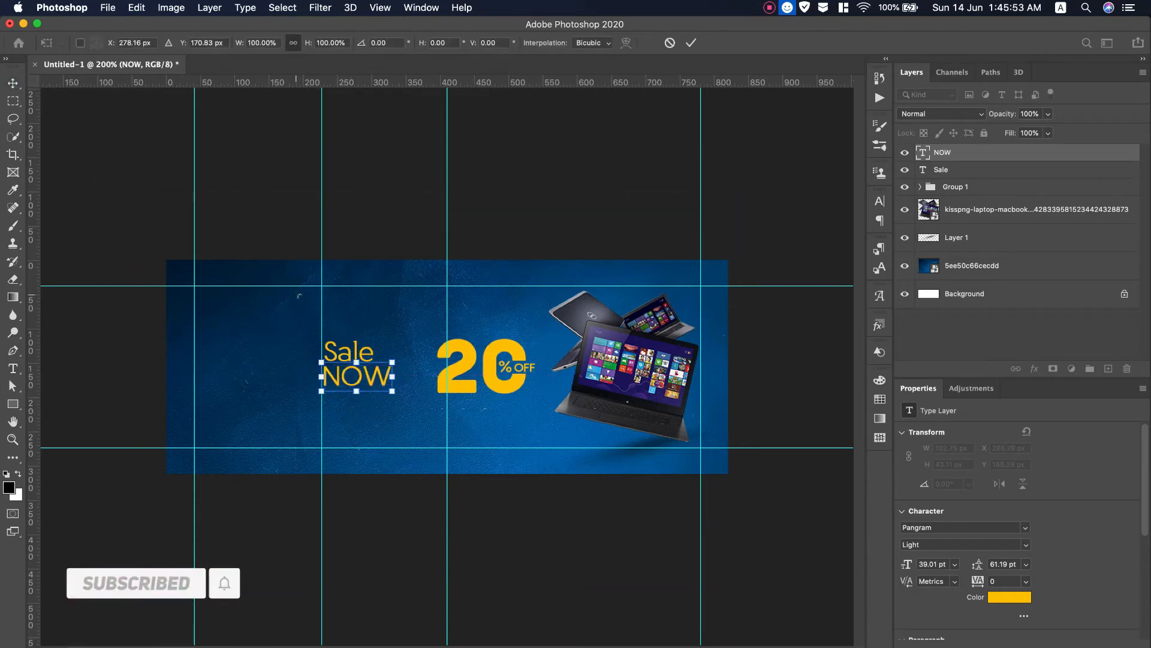
left_click_drag(392, 388, 374, 383)
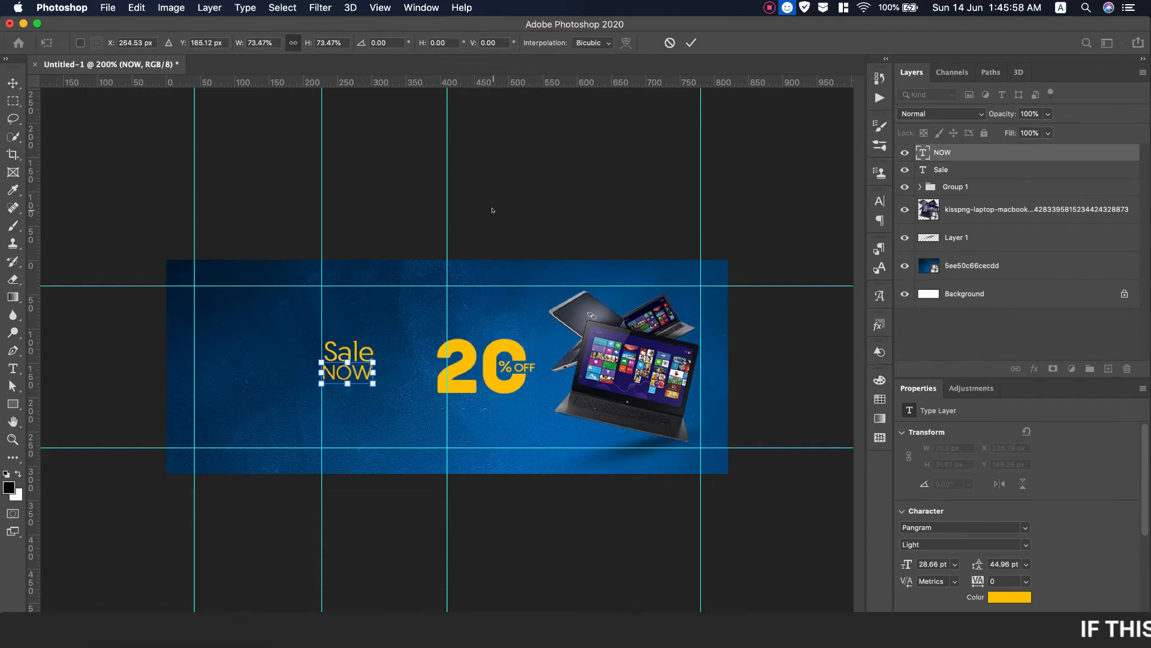
left_click(690, 43)
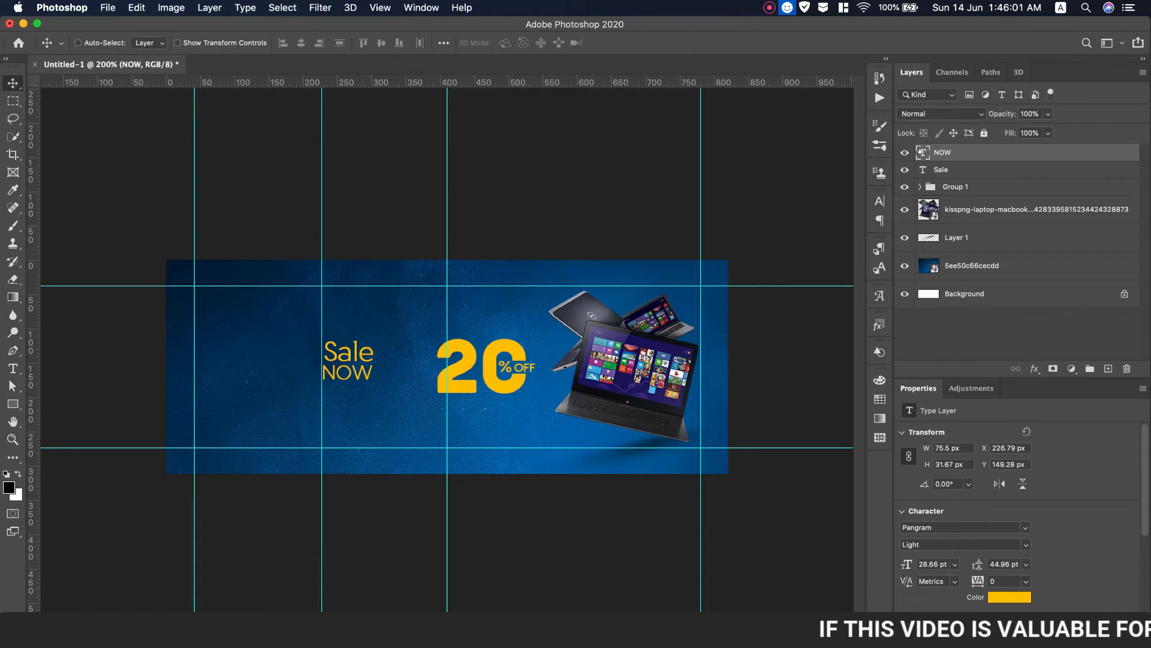
Set the NOW text's font style to Pangram Bold.
double_click(923, 151)
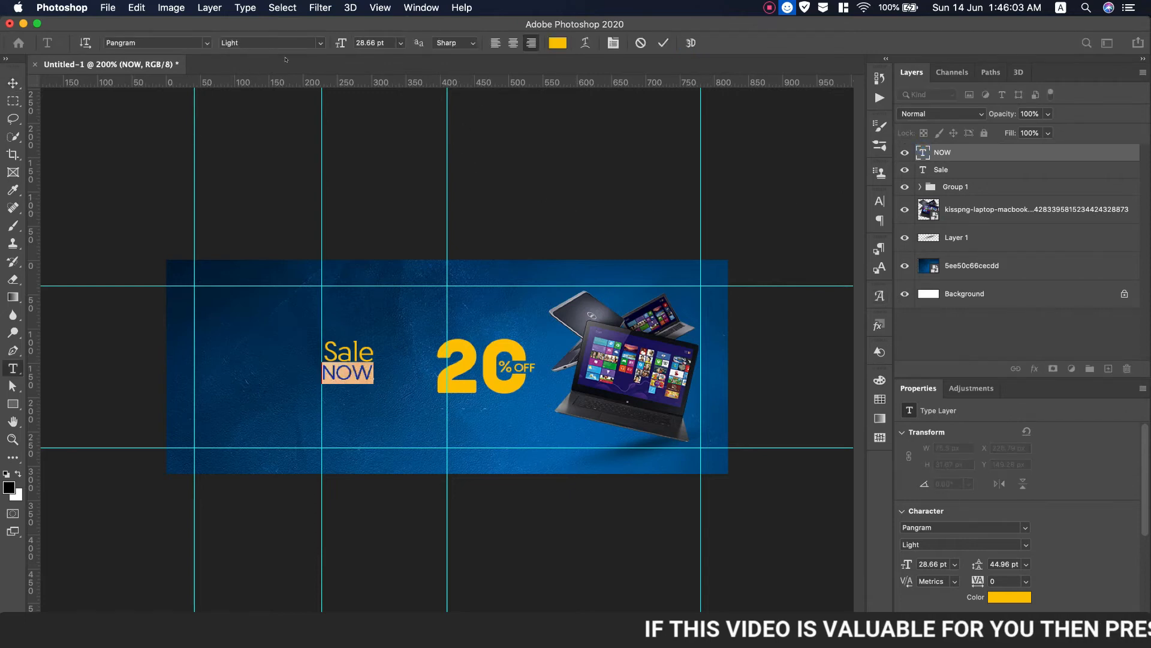
left_click(324, 41)
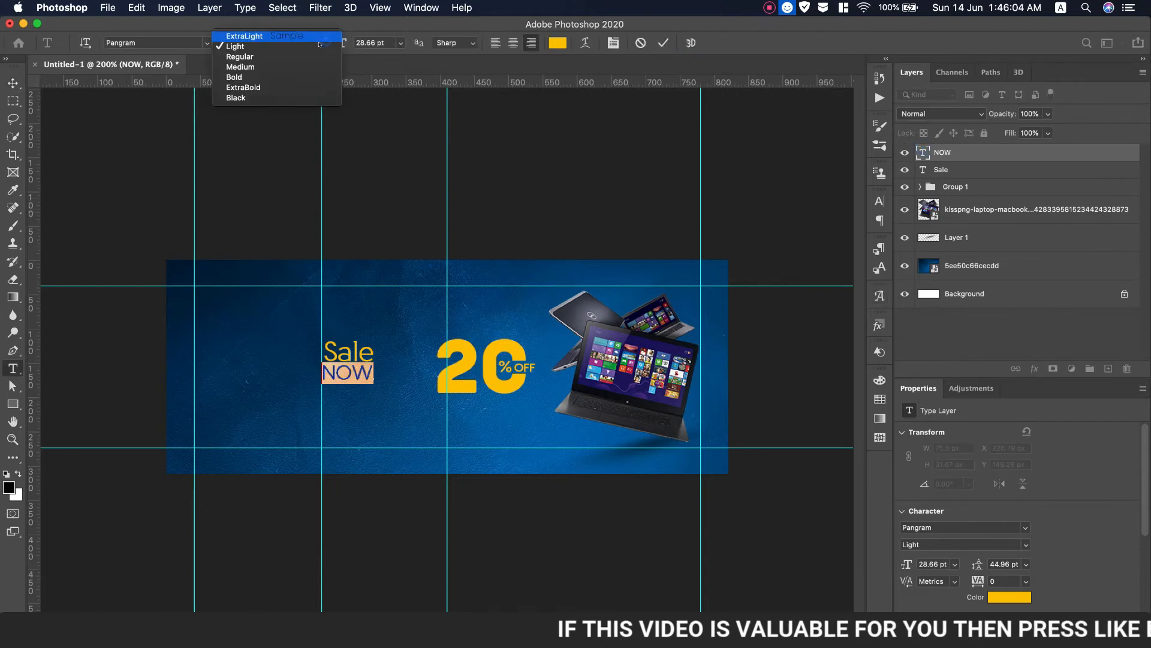
left_click(280, 67)
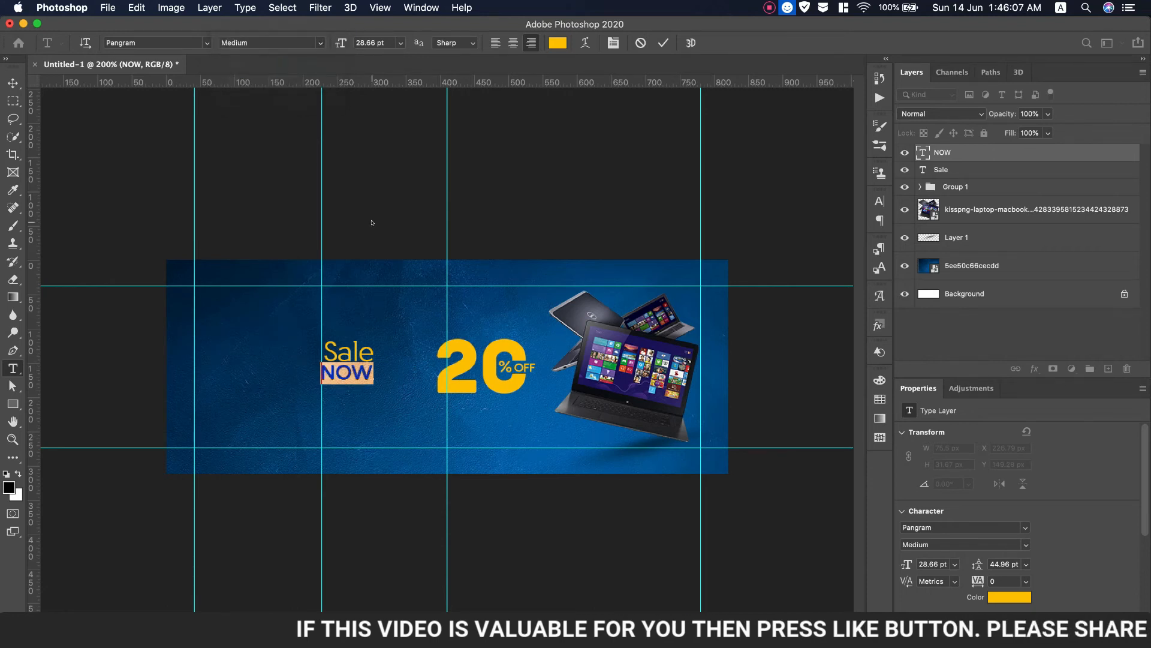
left_click(322, 43)
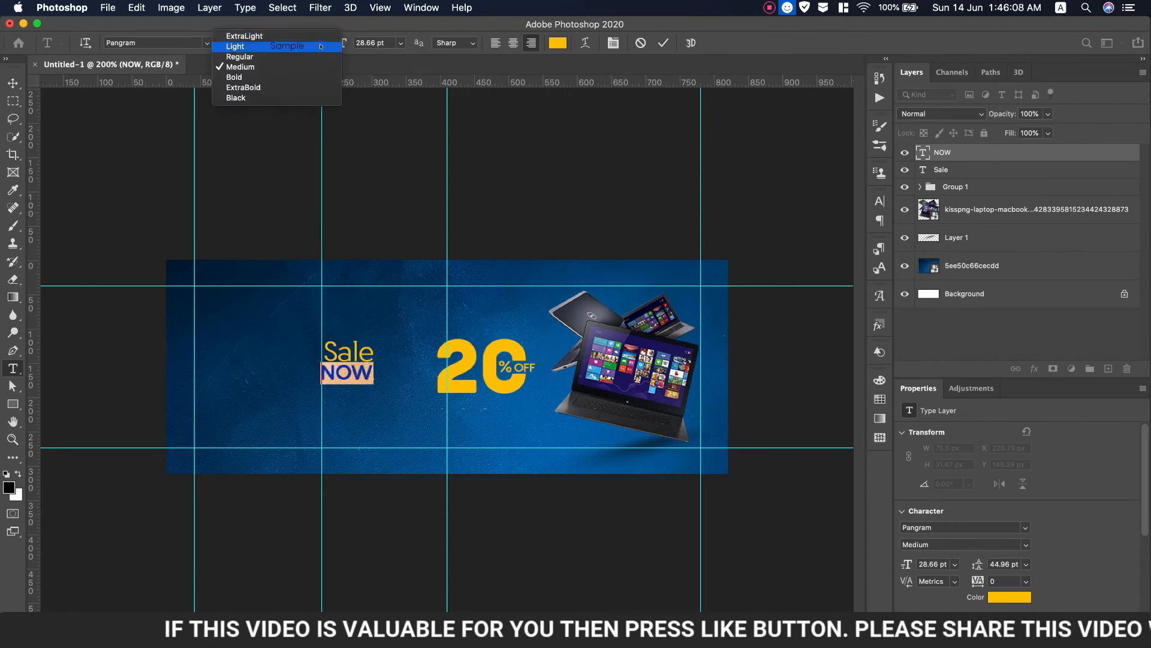
left_click(276, 76)
key("super+Return")
key("v")
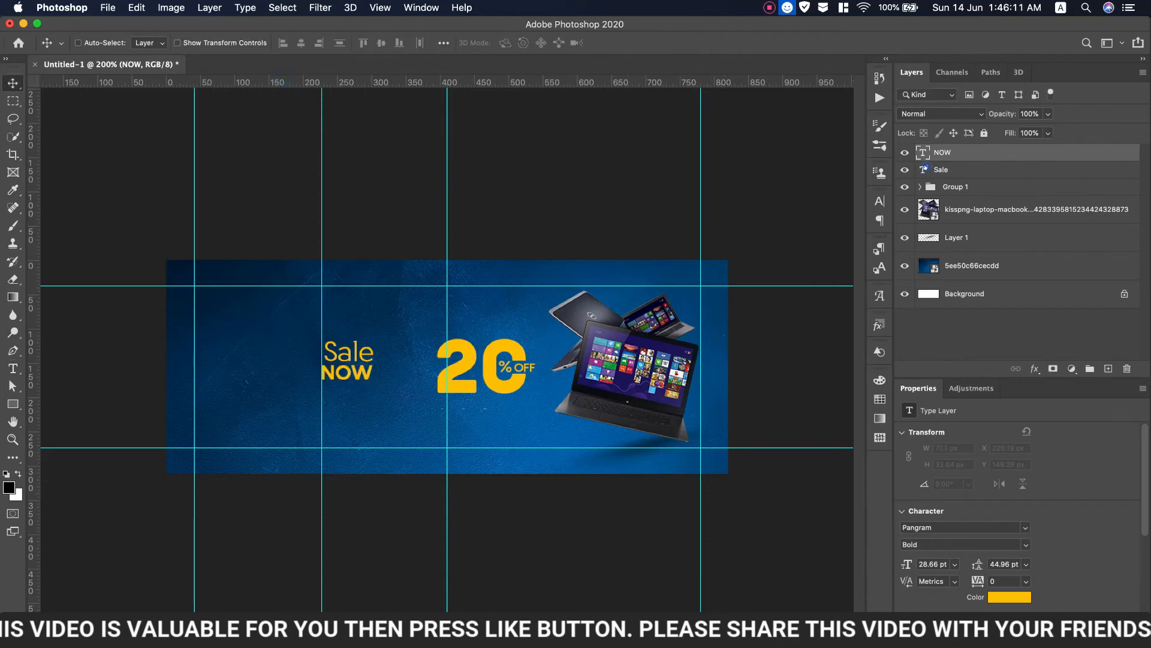
Change the Sale text's font to Abraham Regular and move it onto the 227 px guide, directly above NOW.
left_click(926, 169)
double_click(924, 169)
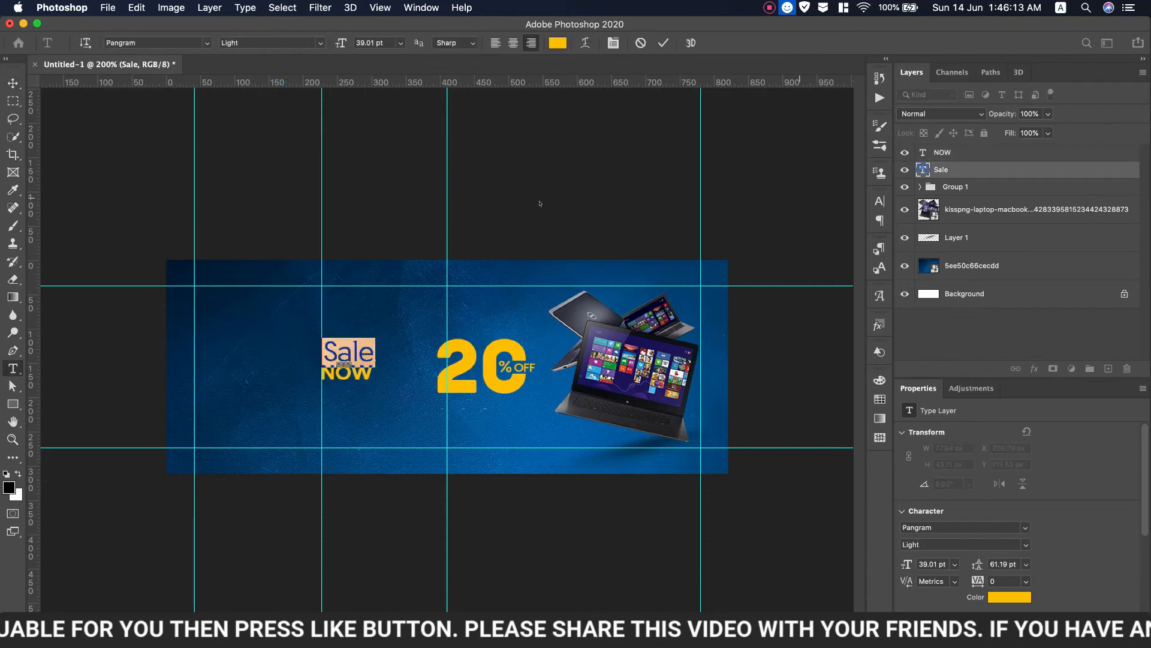
left_click(206, 43)
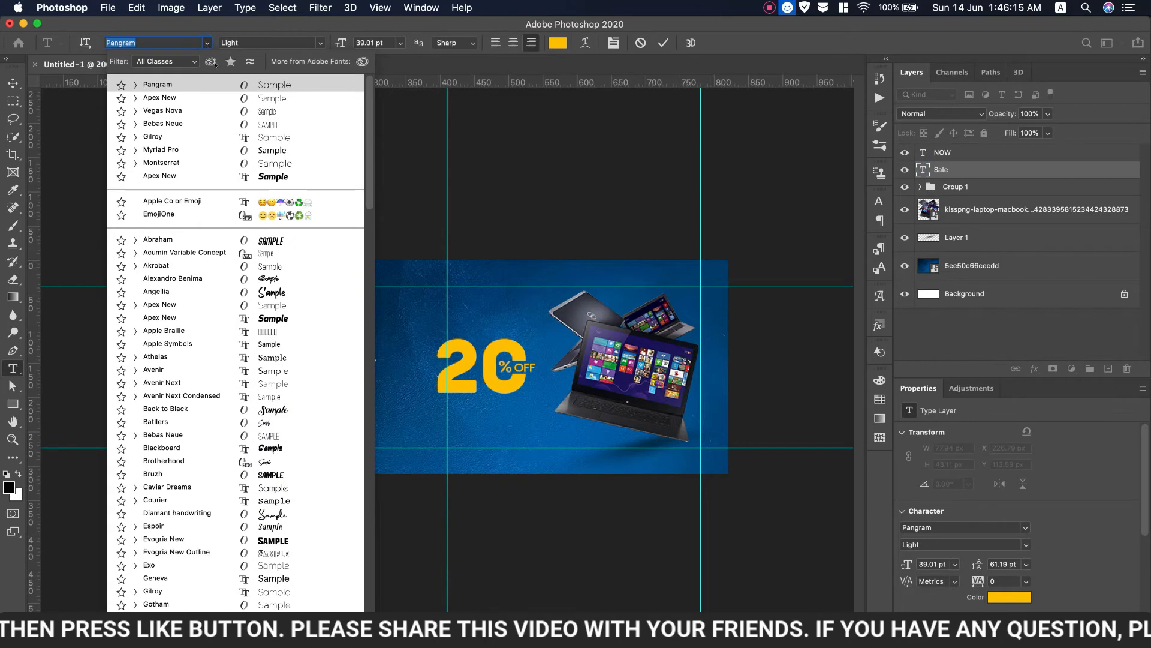
key("Down")
key("Down")
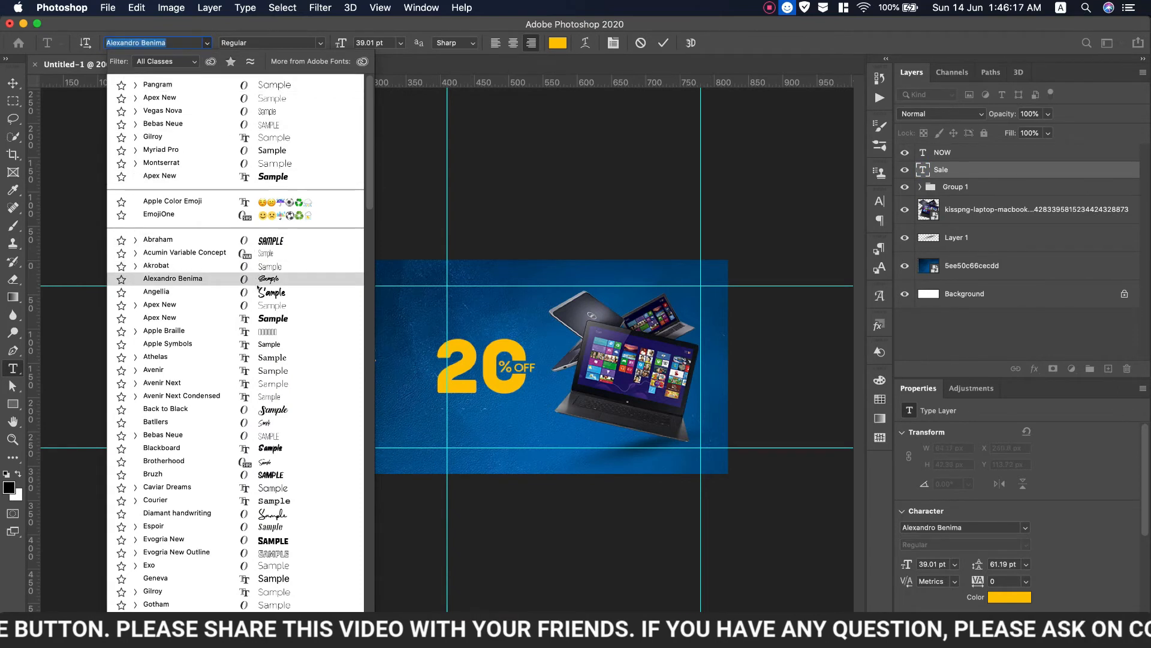
key("Up")
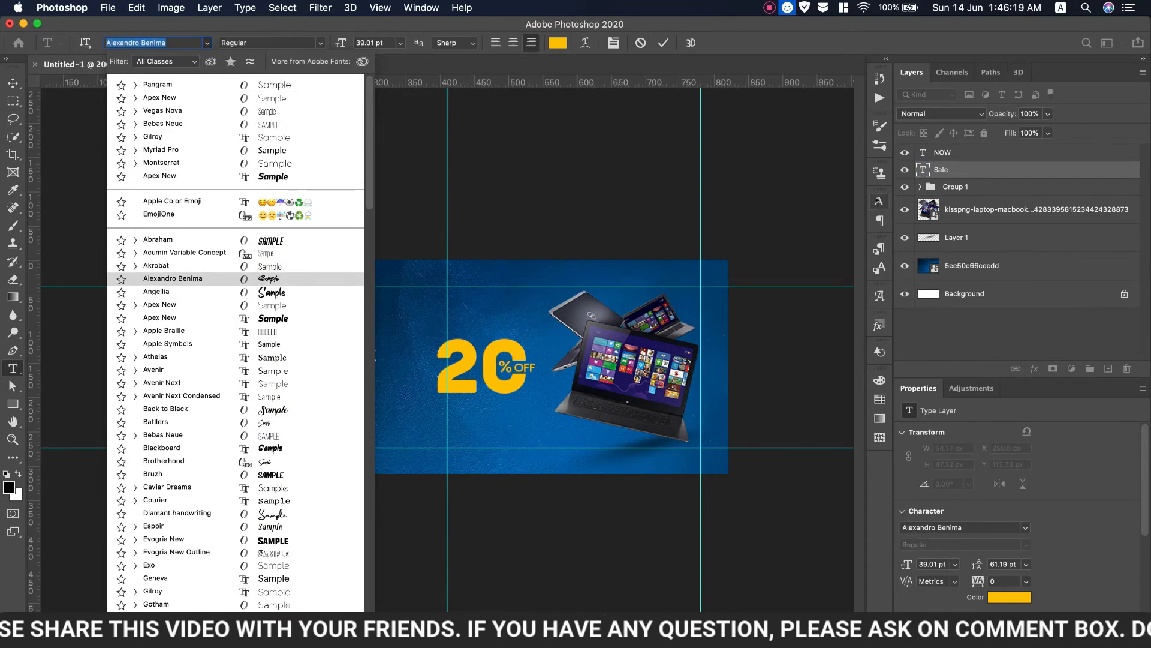
left_click(878, 201)
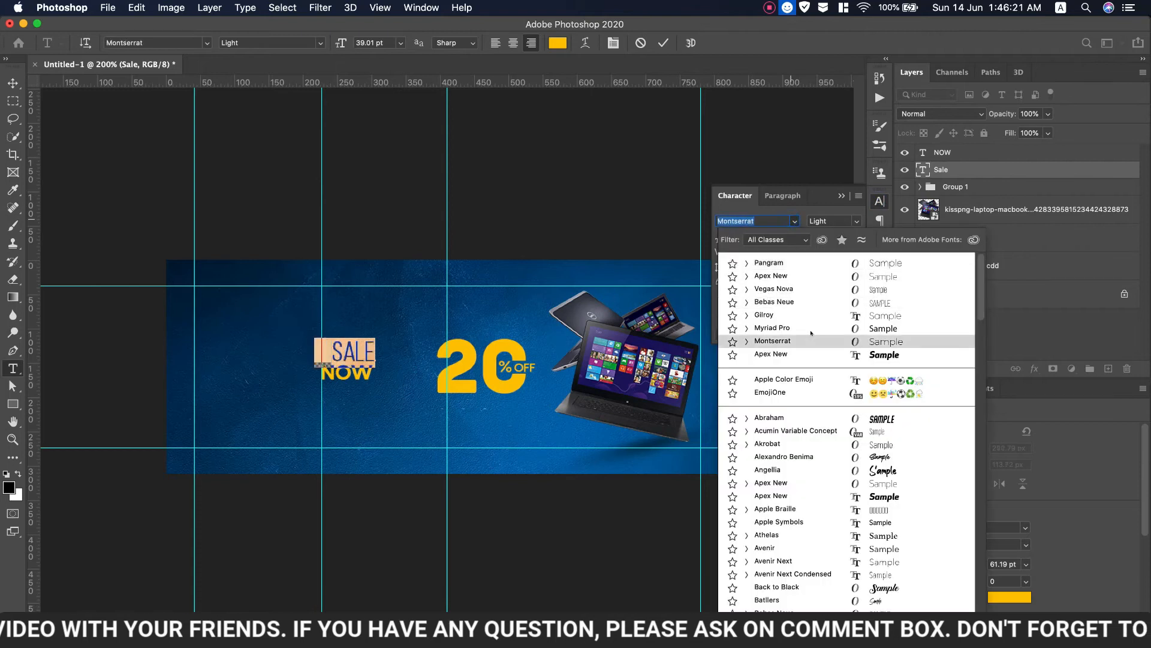
left_click(832, 420)
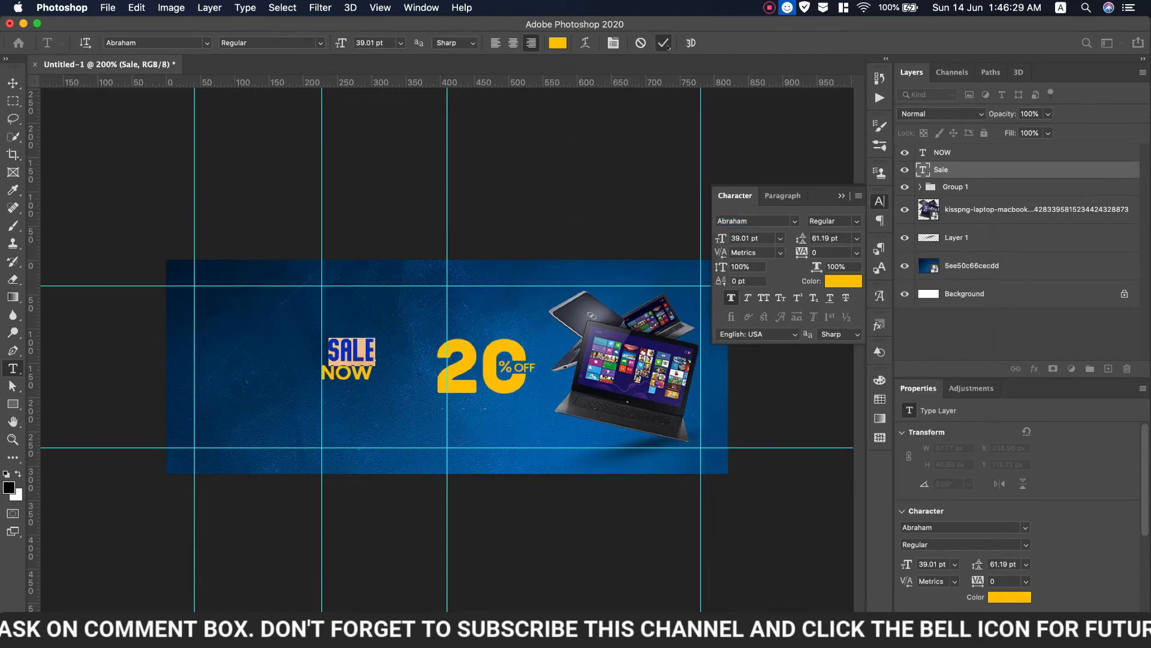
left_click(663, 44)
key("v")
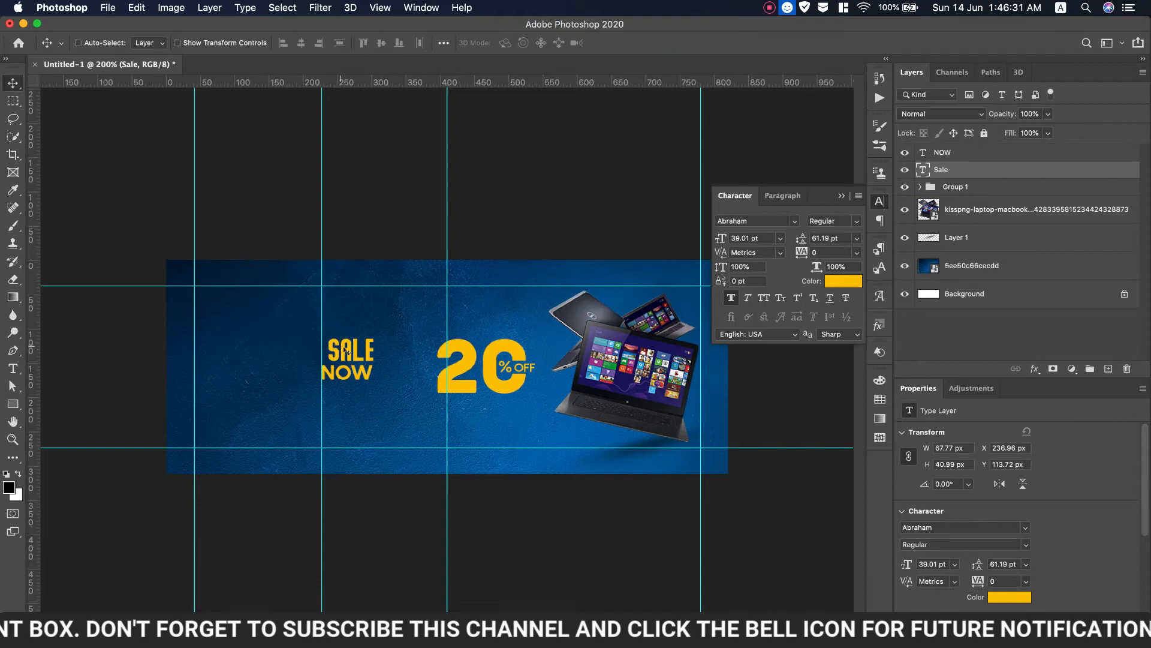
left_click_drag(346, 351, 335, 352)
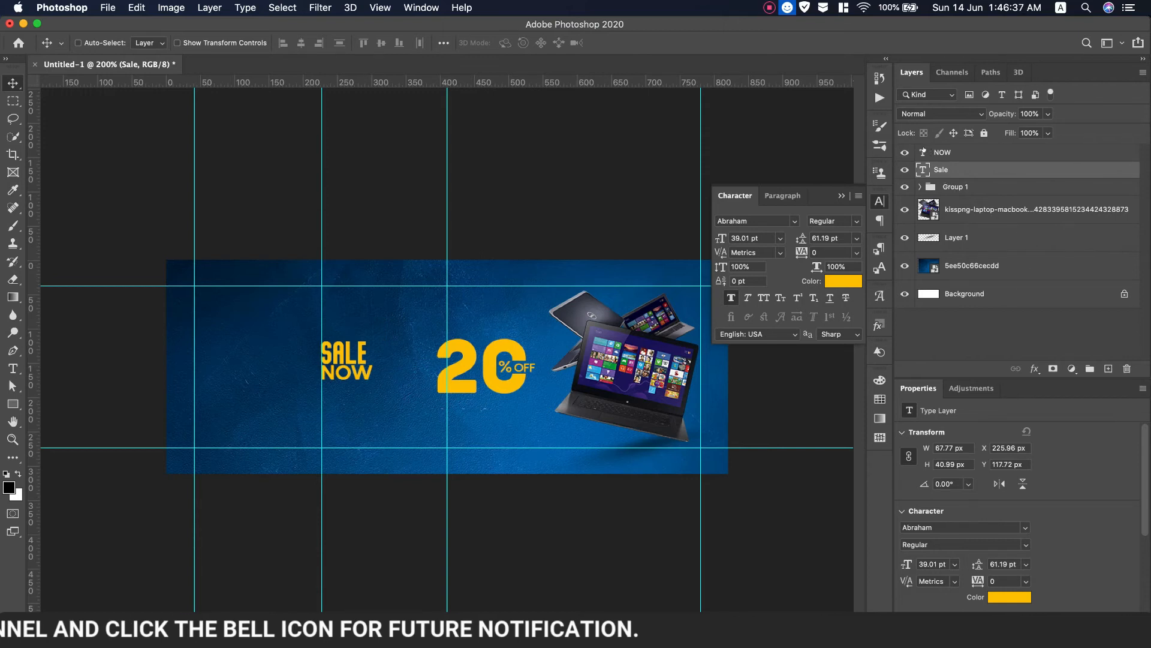
Set the NOW text's font style to Pangram Regular.
double_click(923, 152)
left_click(318, 44)
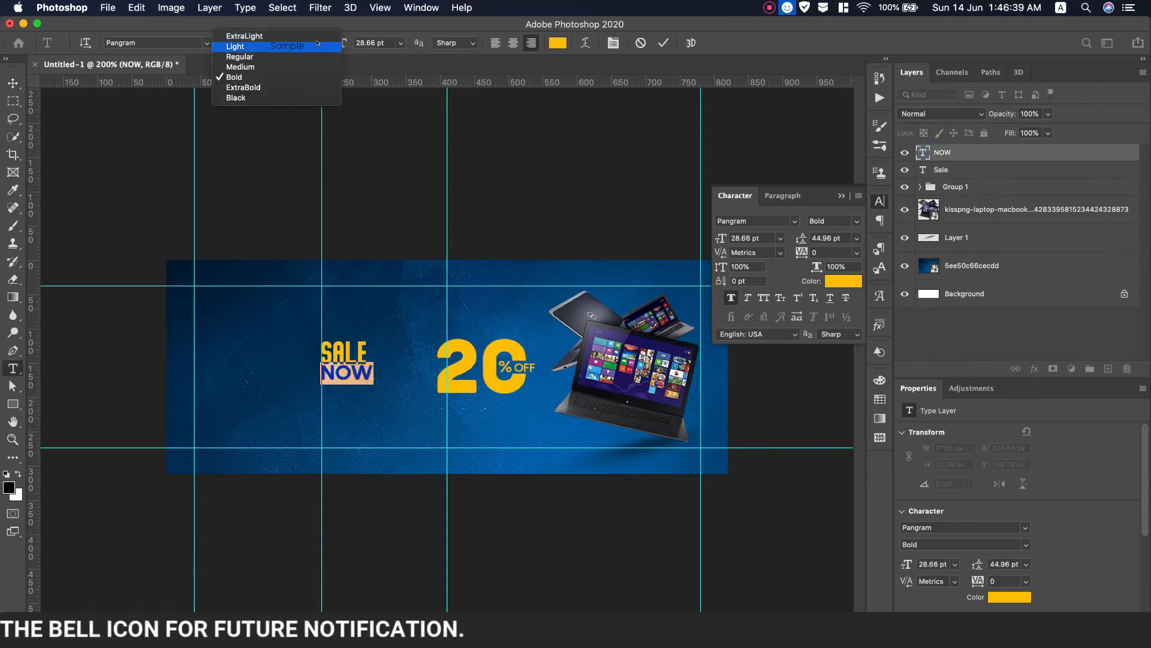
left_click(308, 57)
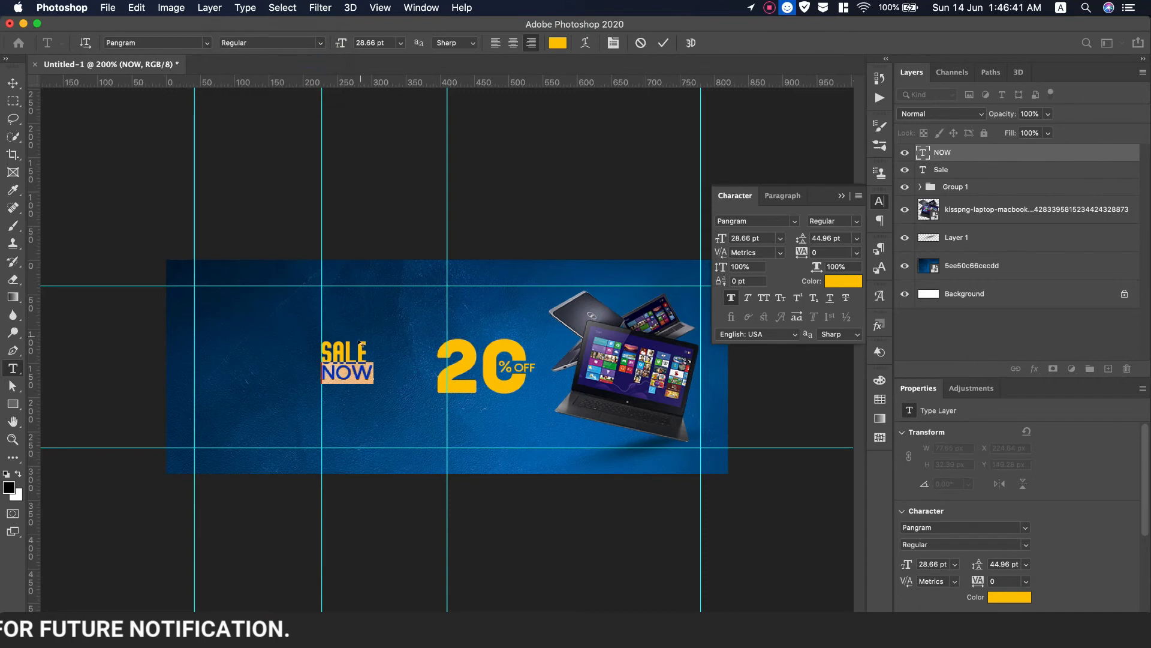
left_click(15, 84)
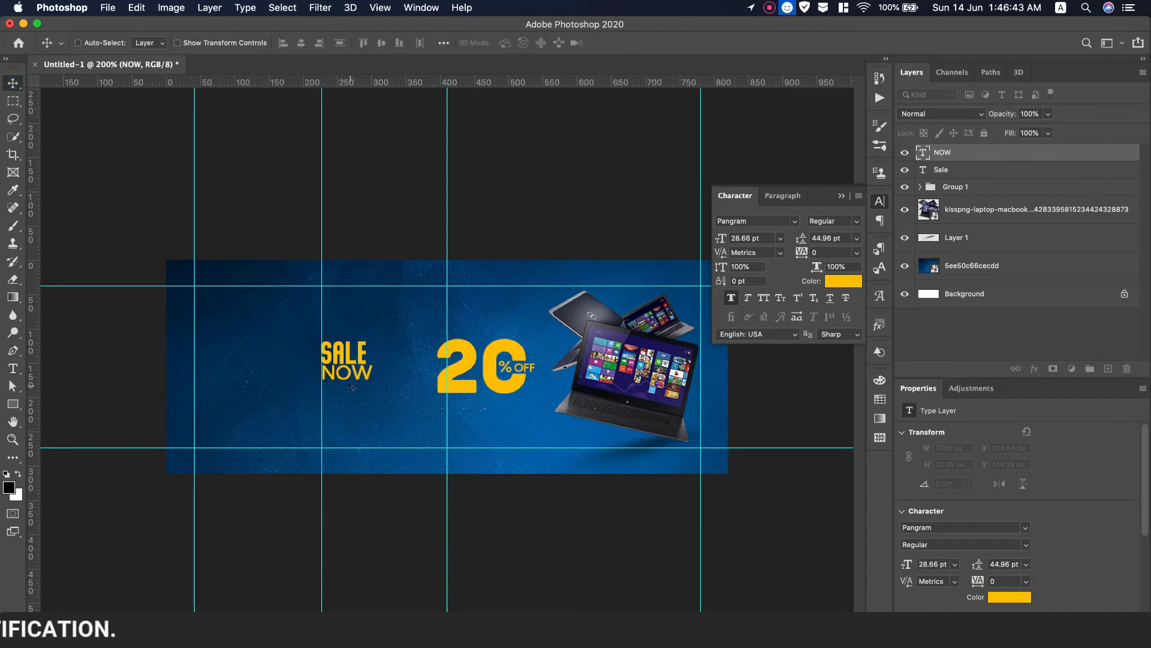
Scale the NOW text proportionally to 86.19% to match the width of SALE, and nudge it down below SALE.
key("super+t")
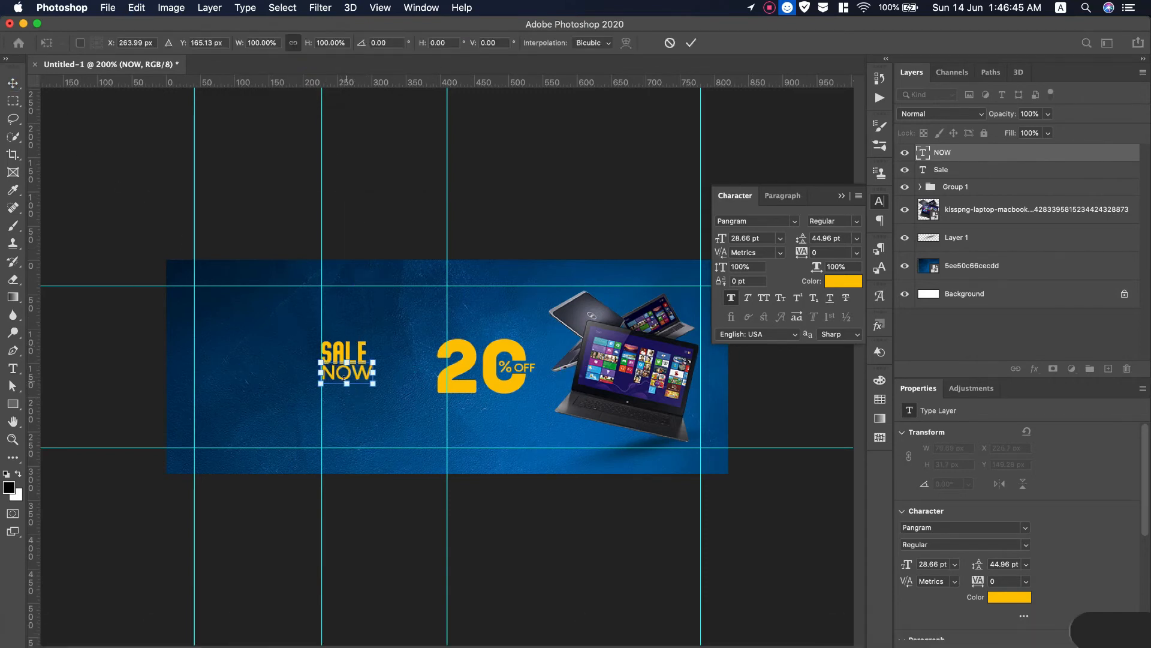
left_click_drag(370, 379, 366, 378)
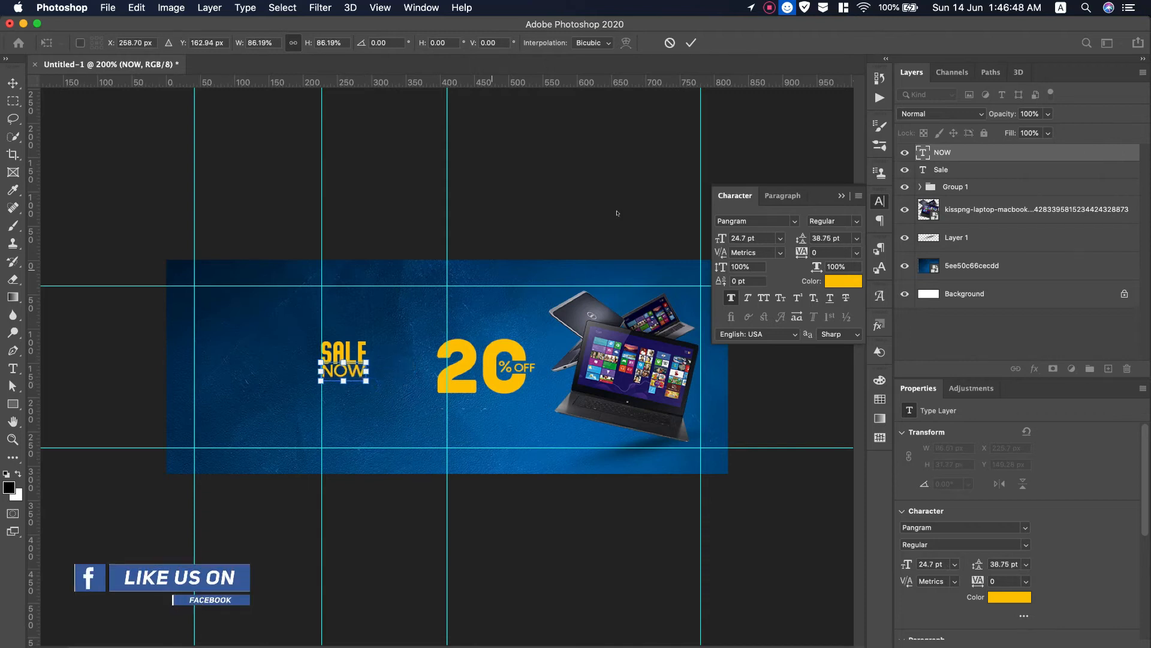
left_click(692, 42)
key("Down")
key("Down")
key("Down")
key("Down")
key("Down")
key("Down")
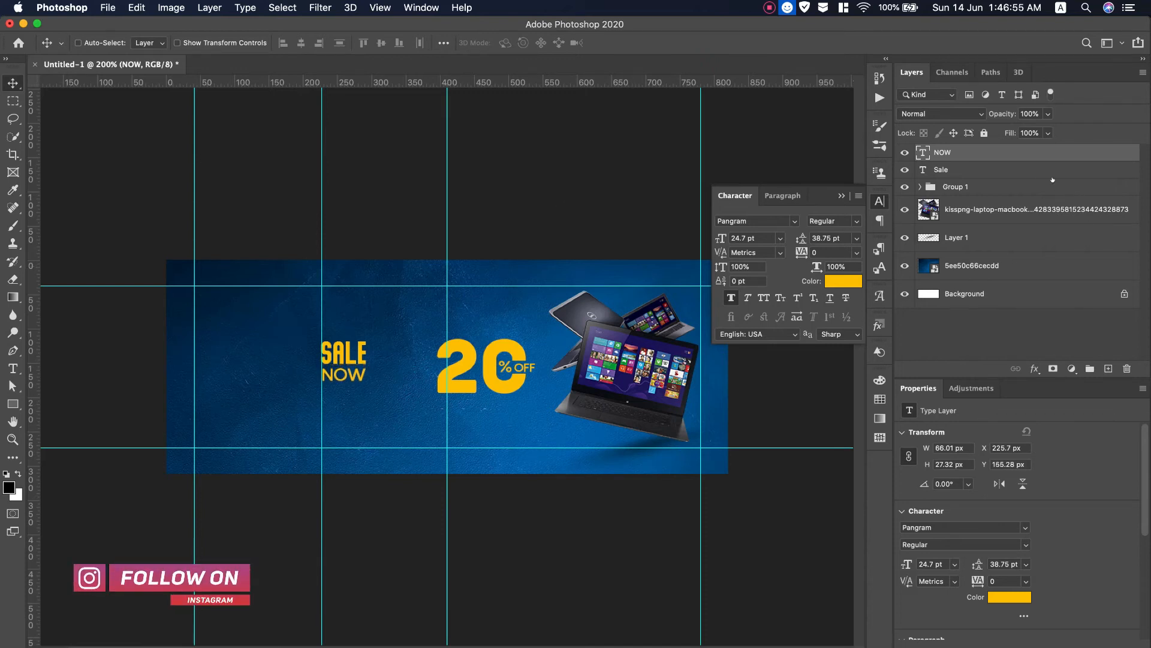
Group the SALE and NOW text layers and shift the group slightly so its left edge meets the 227 px guide.
left_click(1008, 172, "shift")
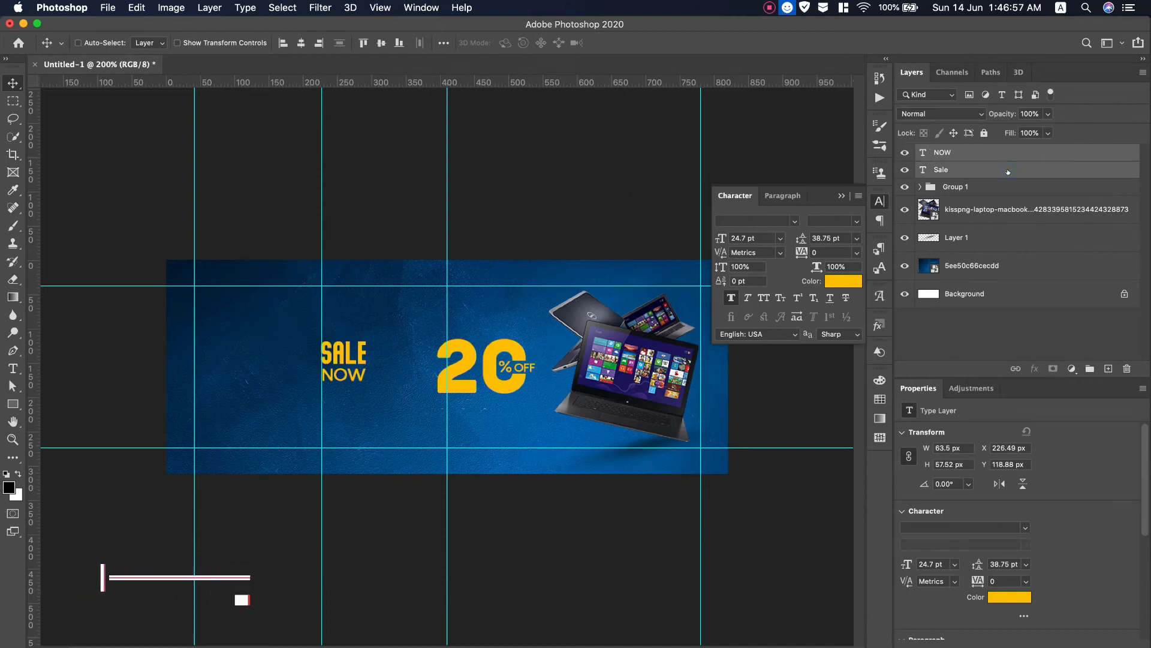
key("super+g")
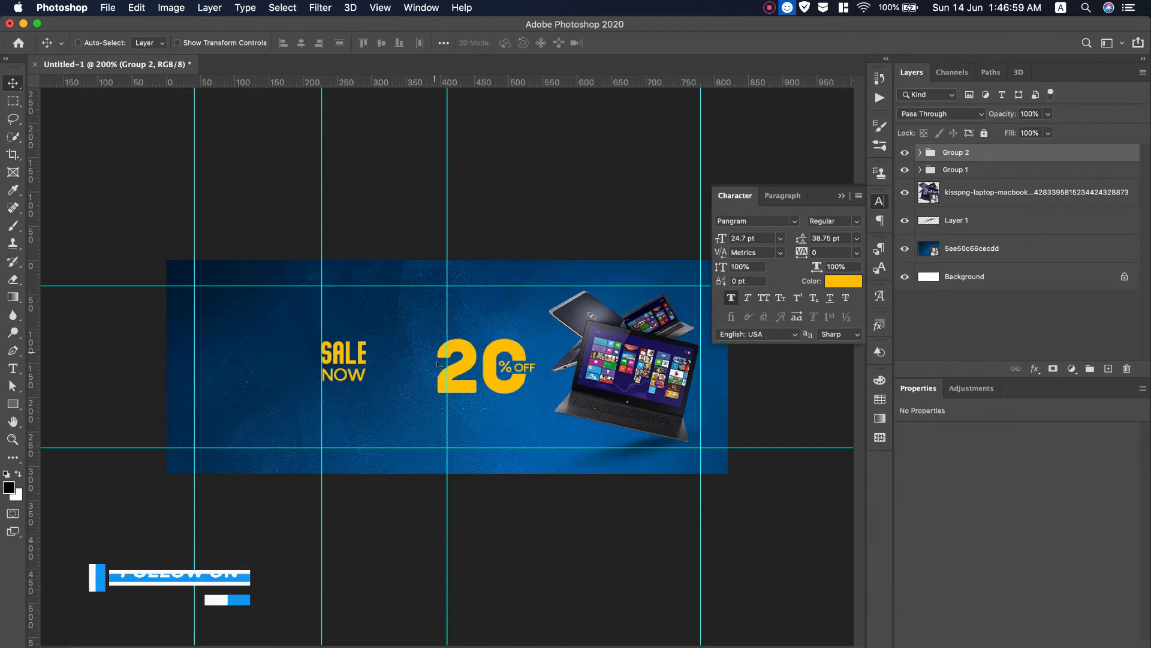
left_click_drag(346, 356, 351, 362)
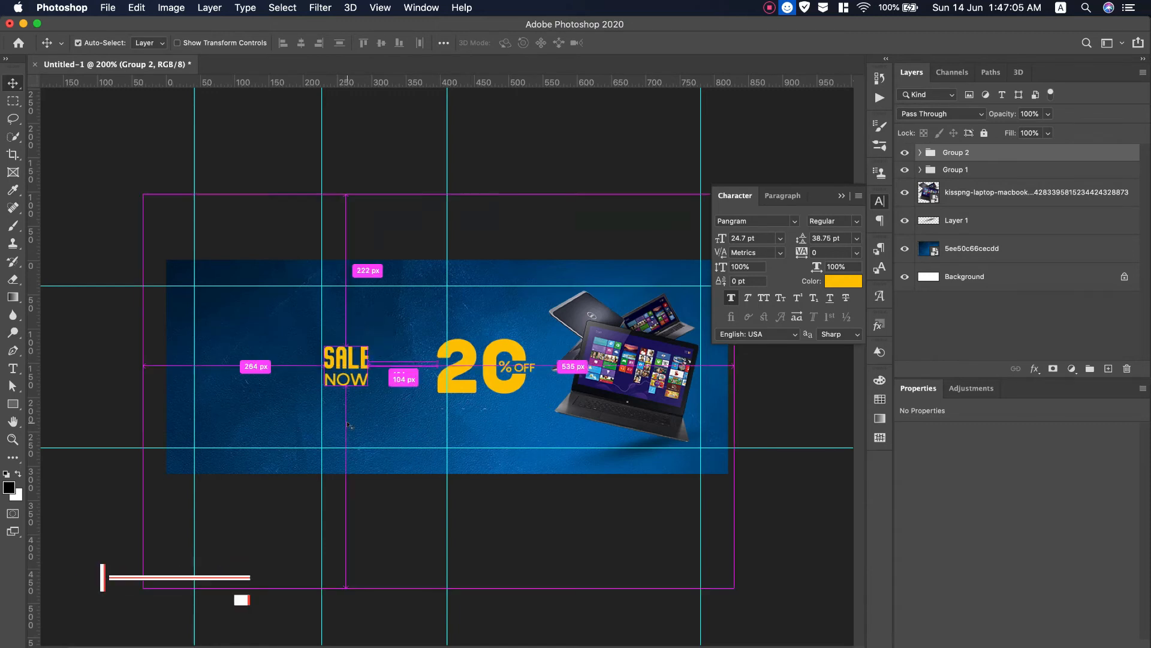
Scale the SALE NOW group up proportionally to 175.91%.
key("super+t")
left_click_drag(370, 385, 389, 404)
left_click_drag(388, 343, 401, 335)
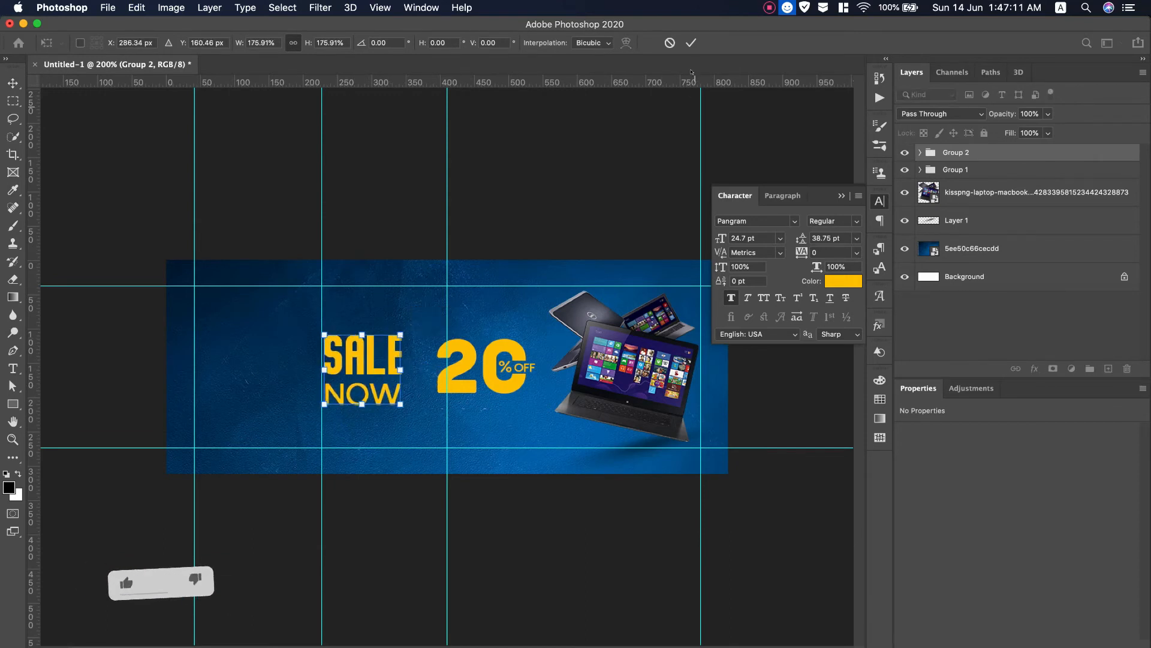
left_click(691, 42)
Move the SALE NOW group closer to the 20 and reposition the 227 px guide at the group's left edge, about 250 px.
left_click_drag(348, 367, 361, 367)
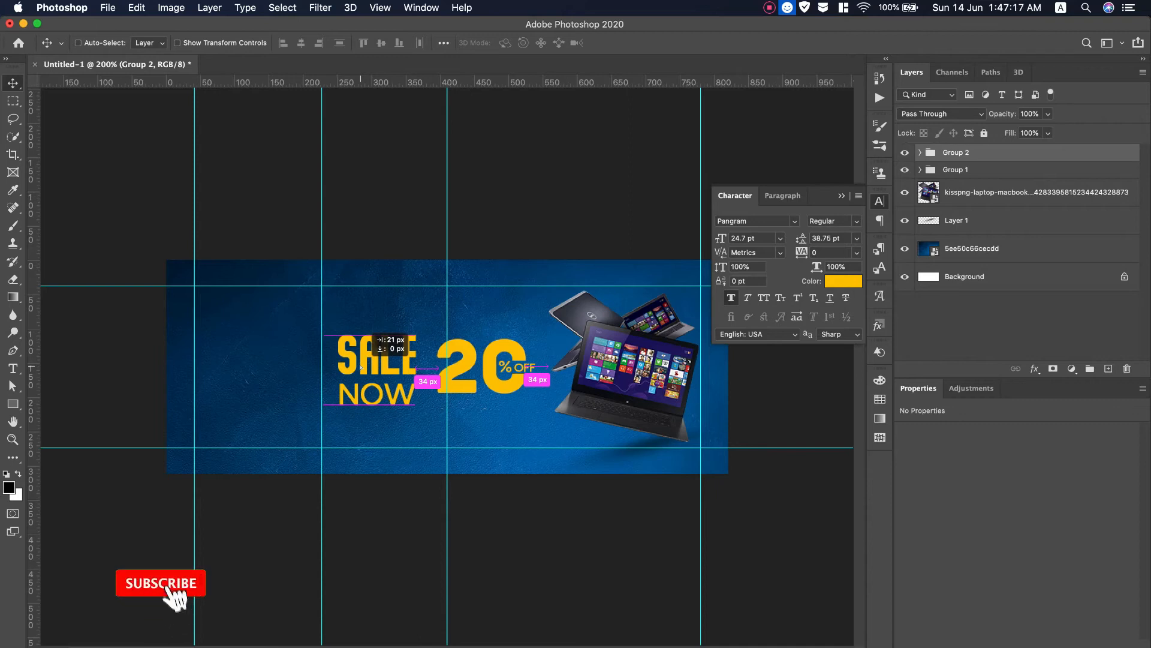
left_click_drag(361, 367, 363, 372)
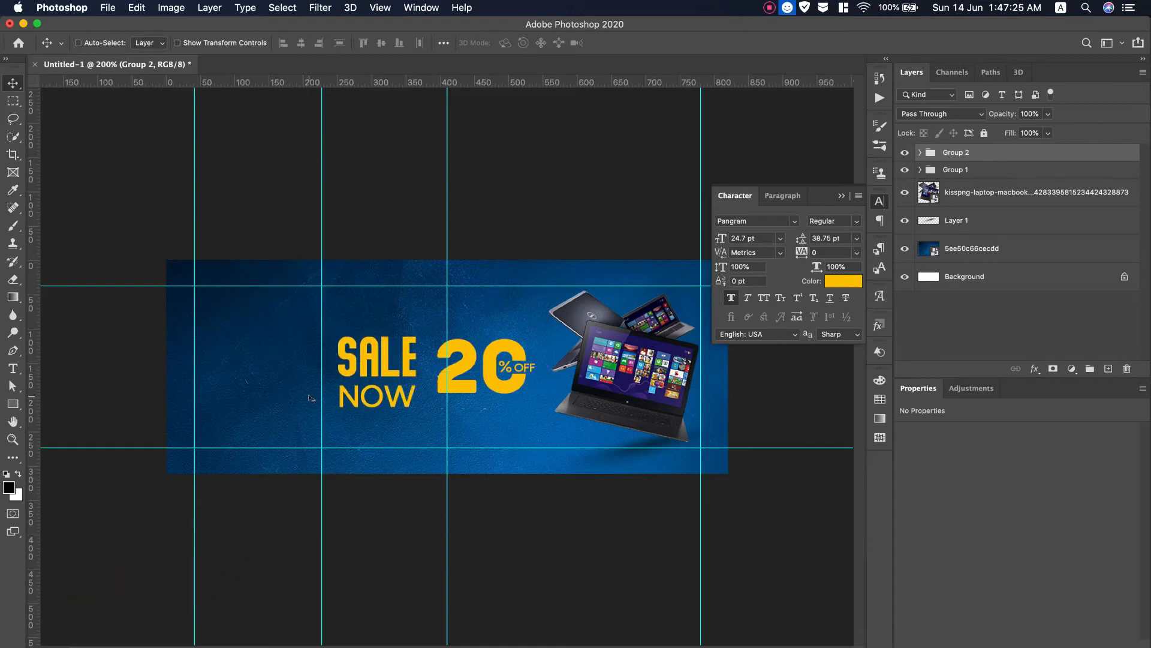
left_click_drag(323, 390, 337, 390)
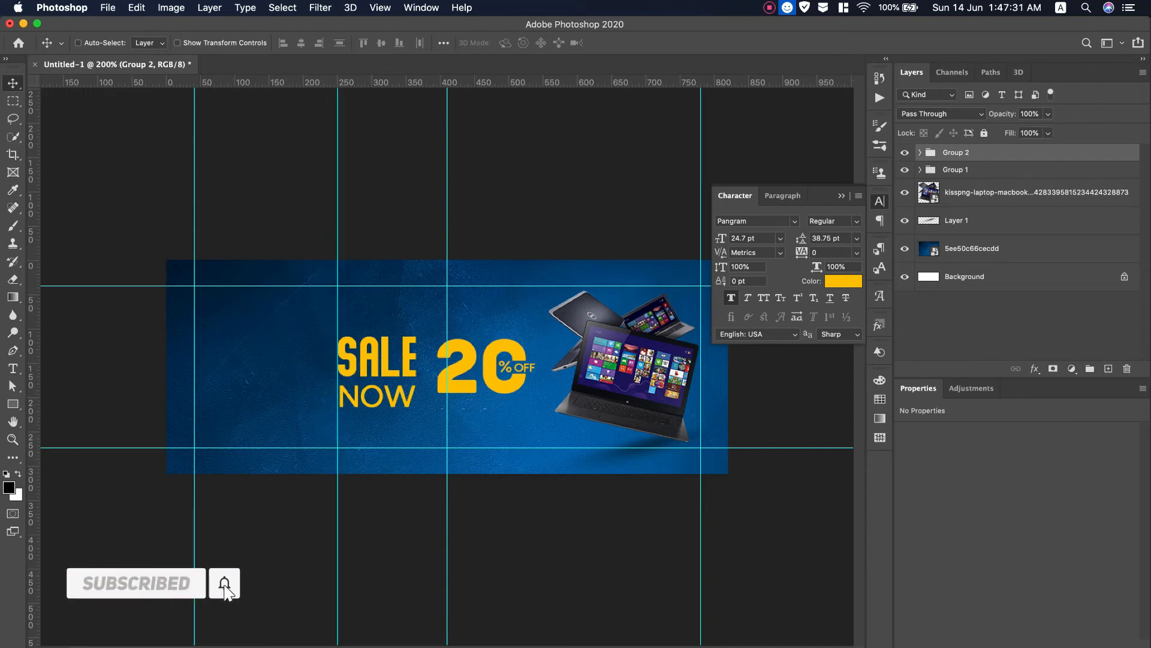
Copy the two lines Sum and Mer from the TextEdit notes and paste them in Photoshop as new banner text left of SALE.
key("super+Tab")
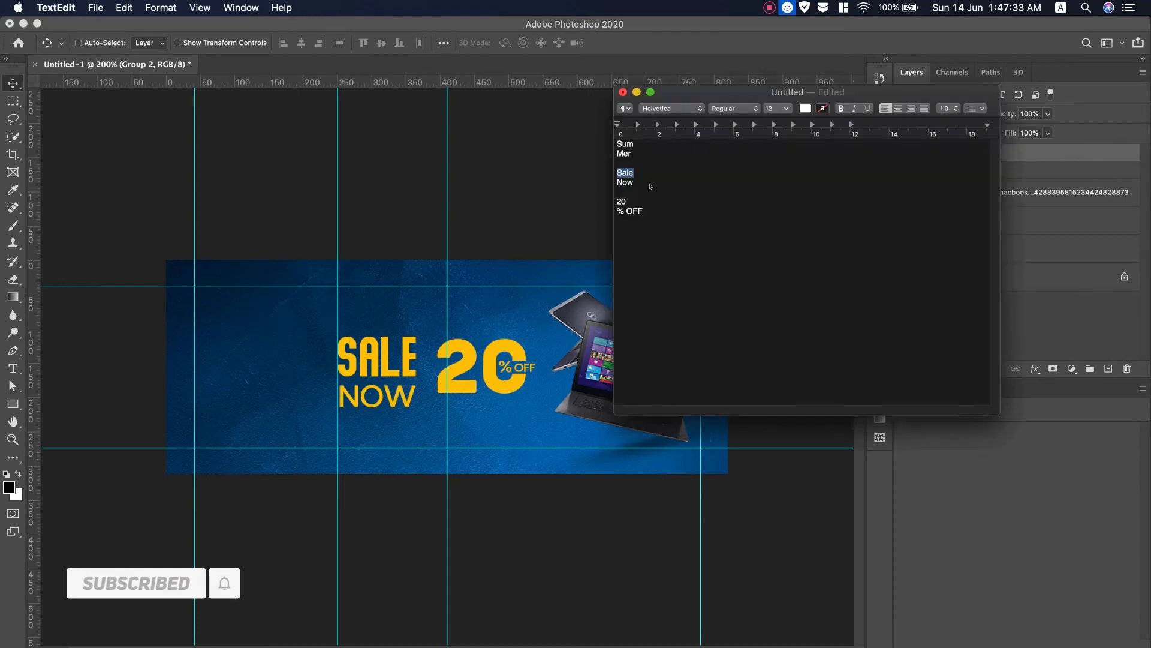
left_click_drag(631, 153, 615, 144)
key("super+c")
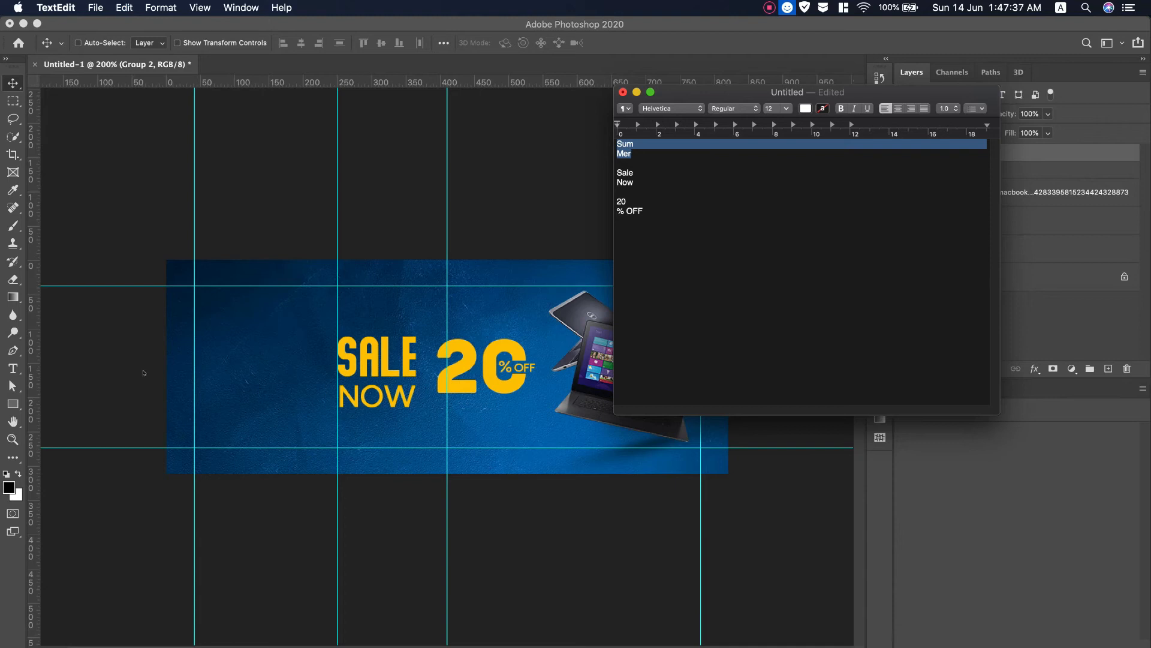
key("super+Tab")
key("t")
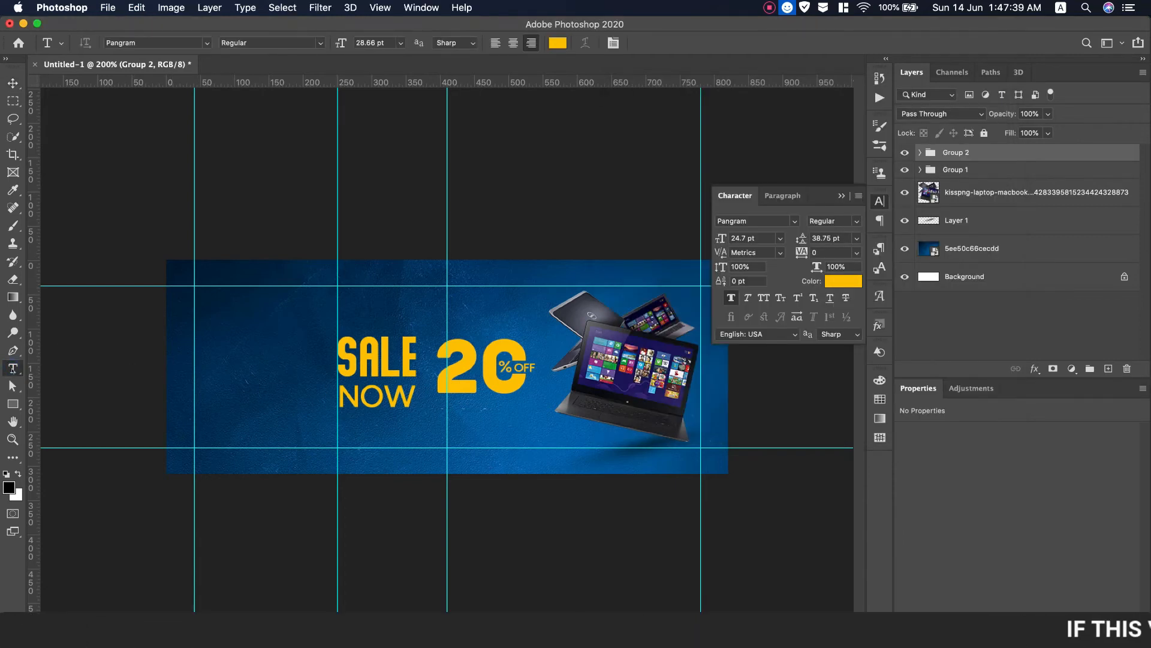
left_click(209, 370)
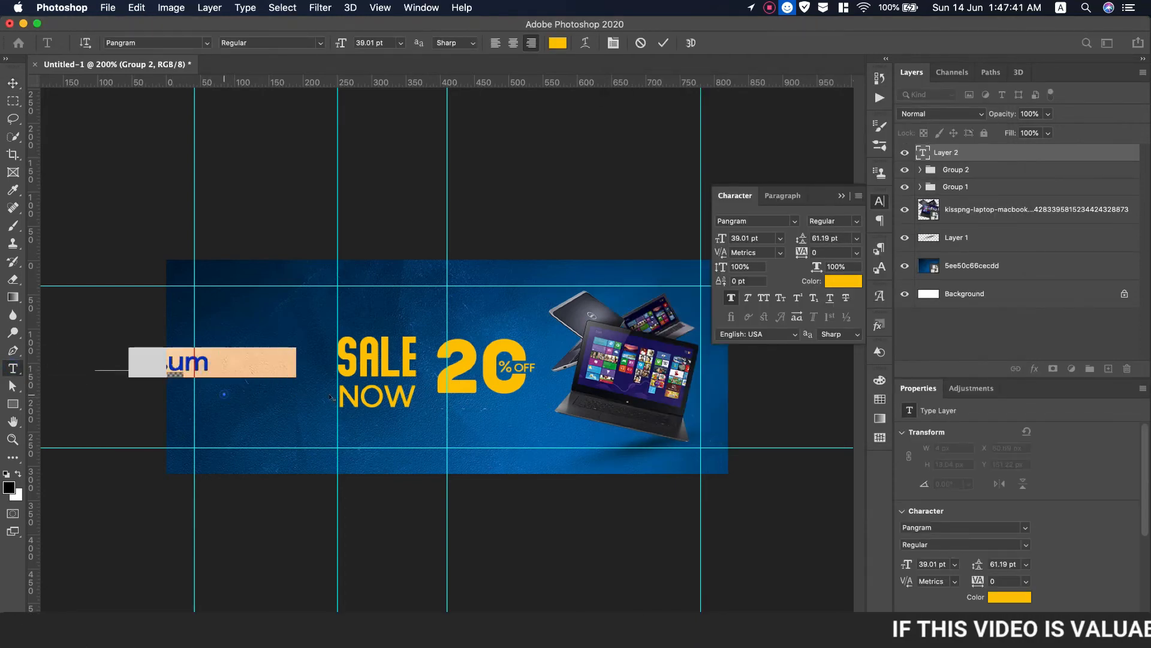
key("super+v")
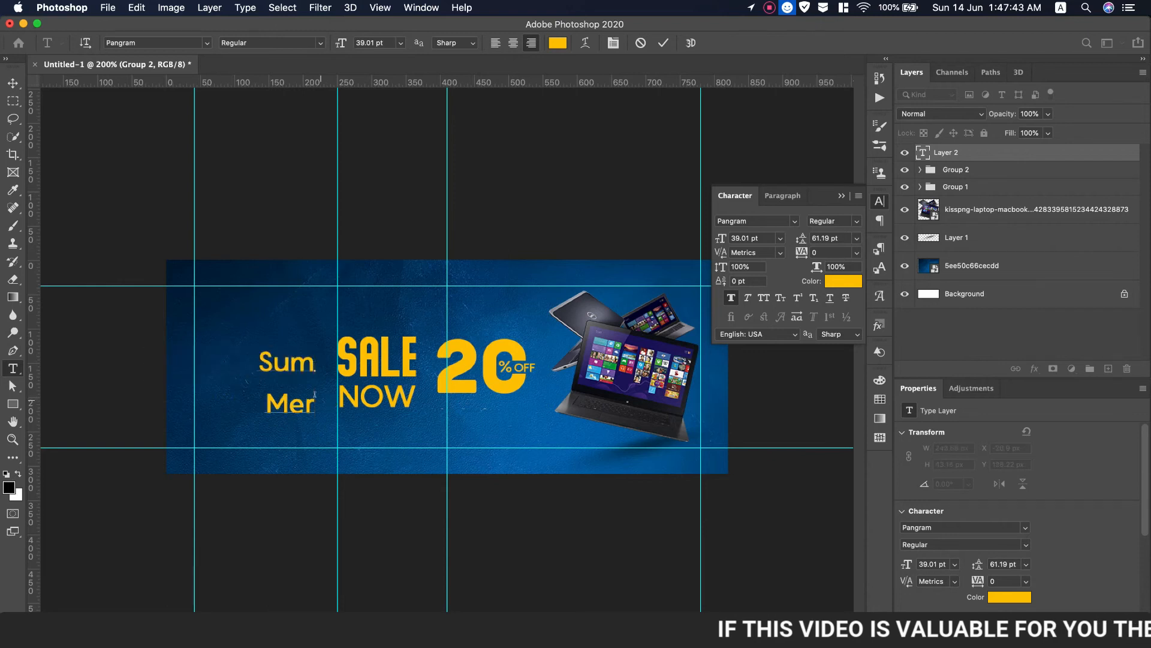
Set the Sum Mer text to Bebas Neue Bold at 95.01 pt.
left_click_drag(315, 399, 240, 131)
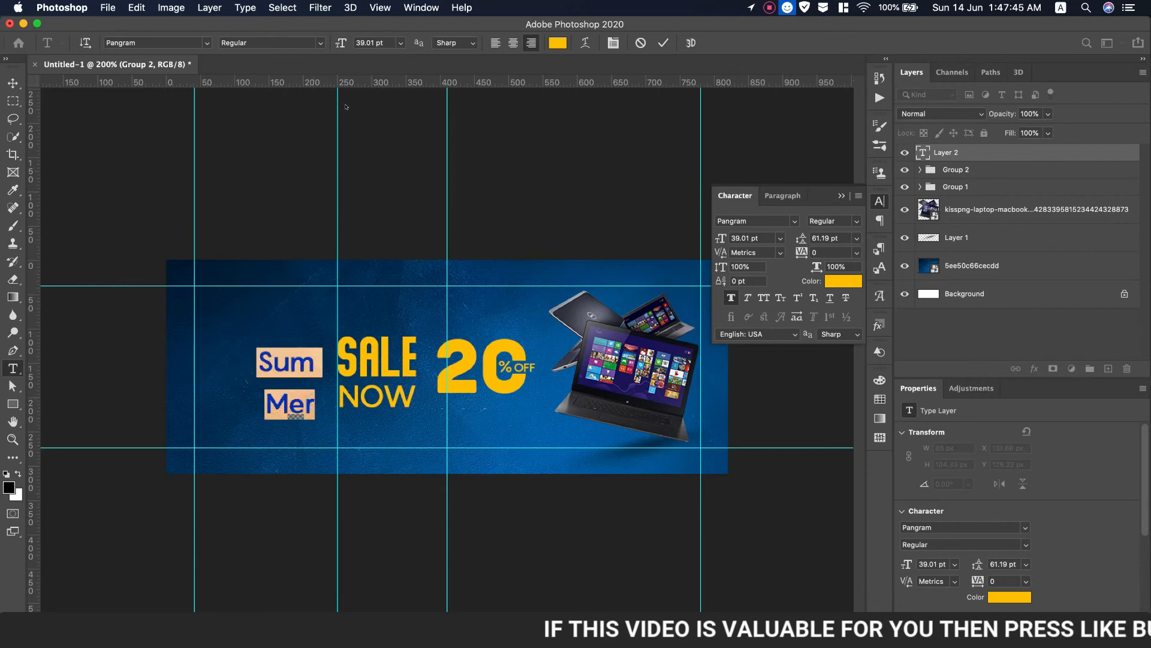
left_click(792, 220)
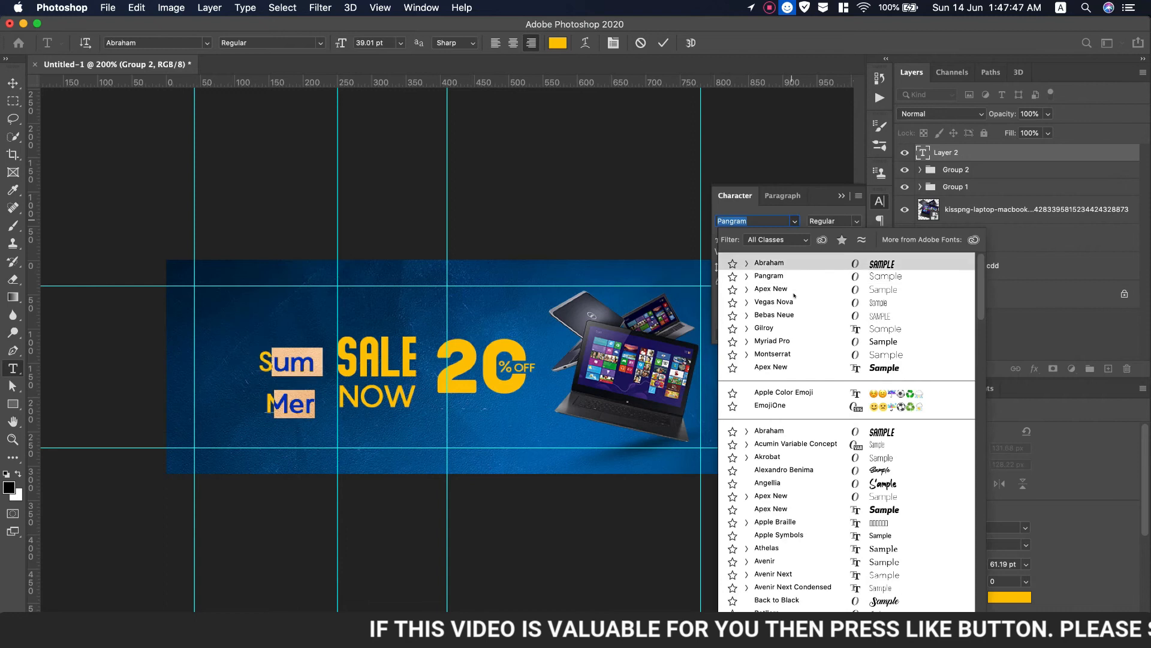
left_click(792, 316)
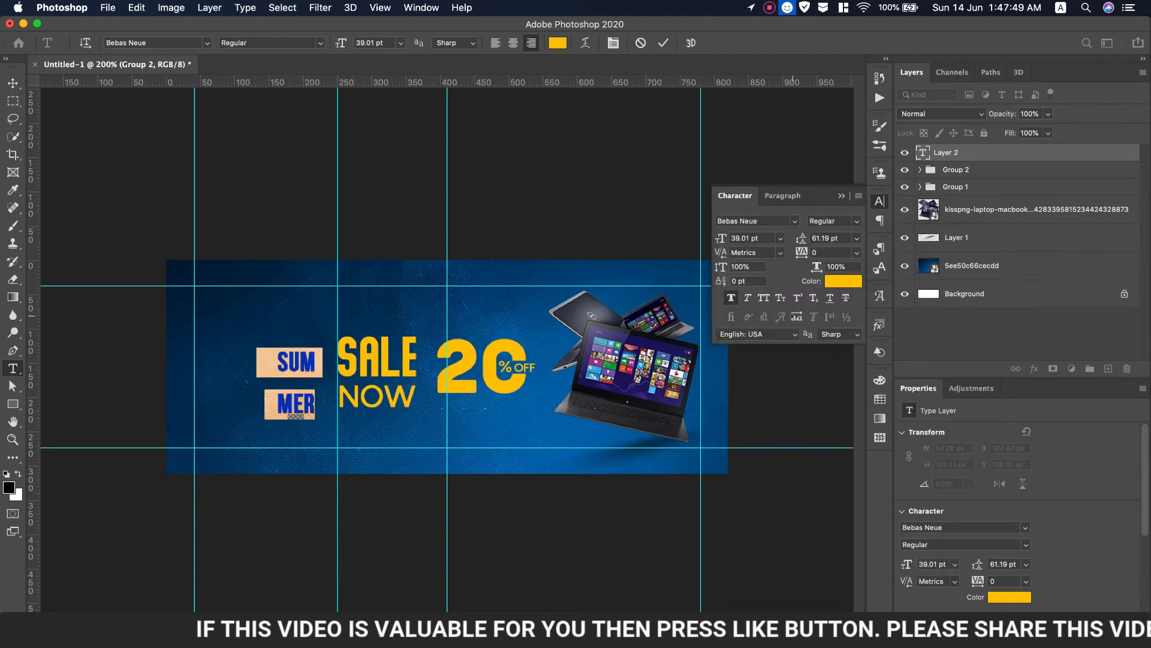
left_click(320, 42)
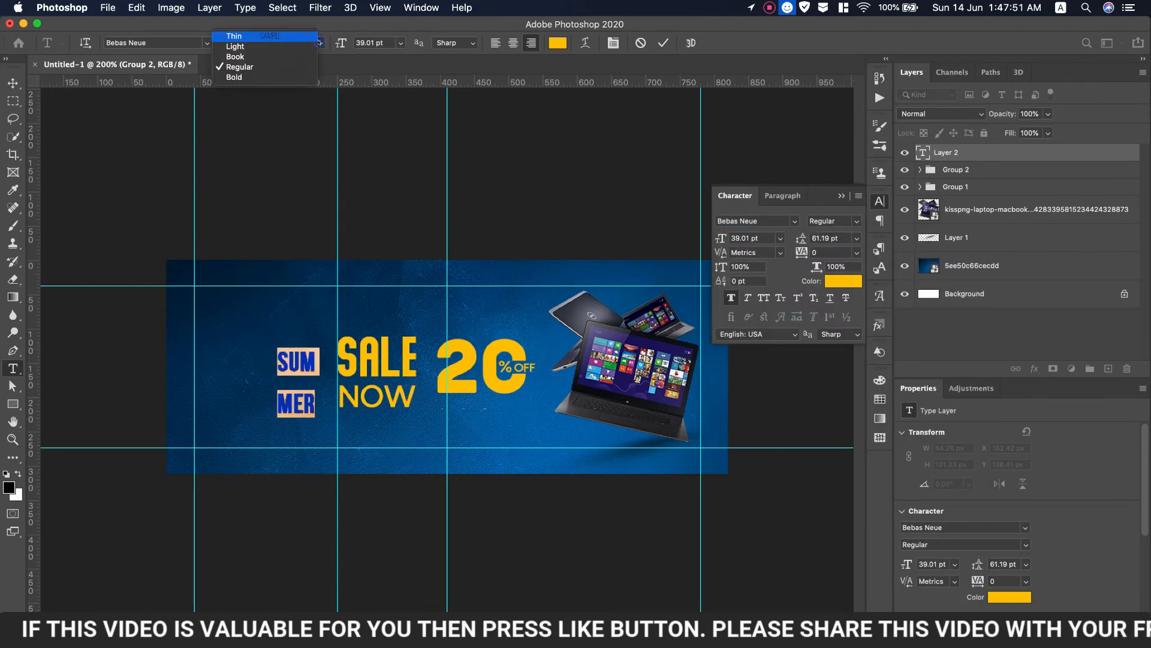
left_click(273, 76)
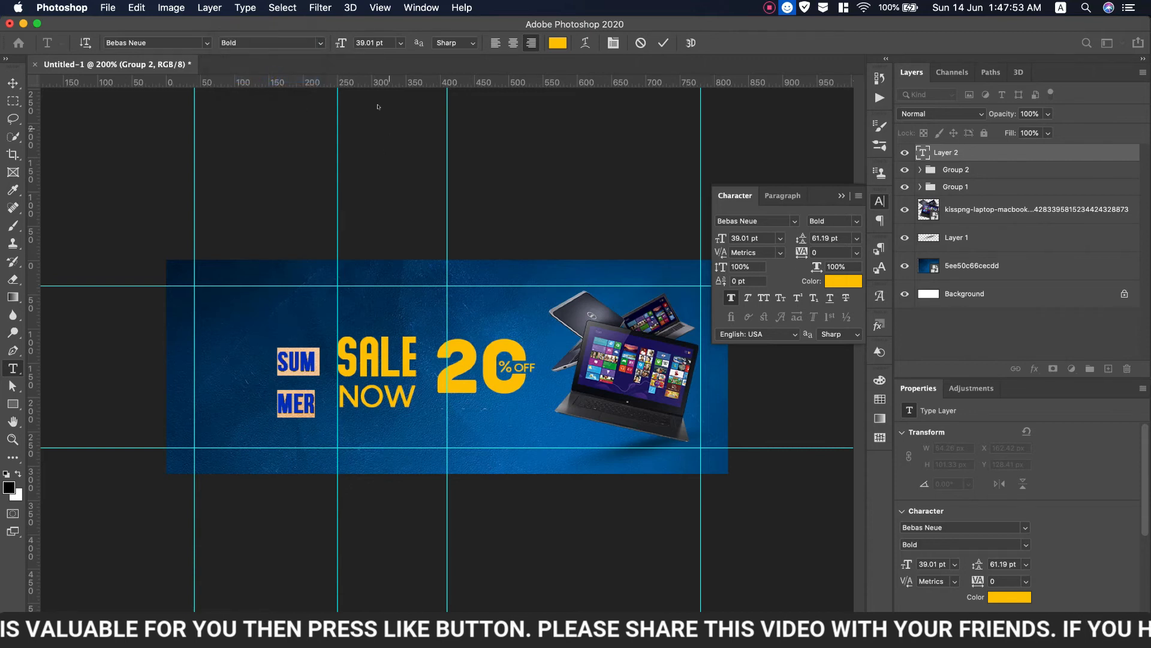
left_click_drag(335, 46, 374, 48)
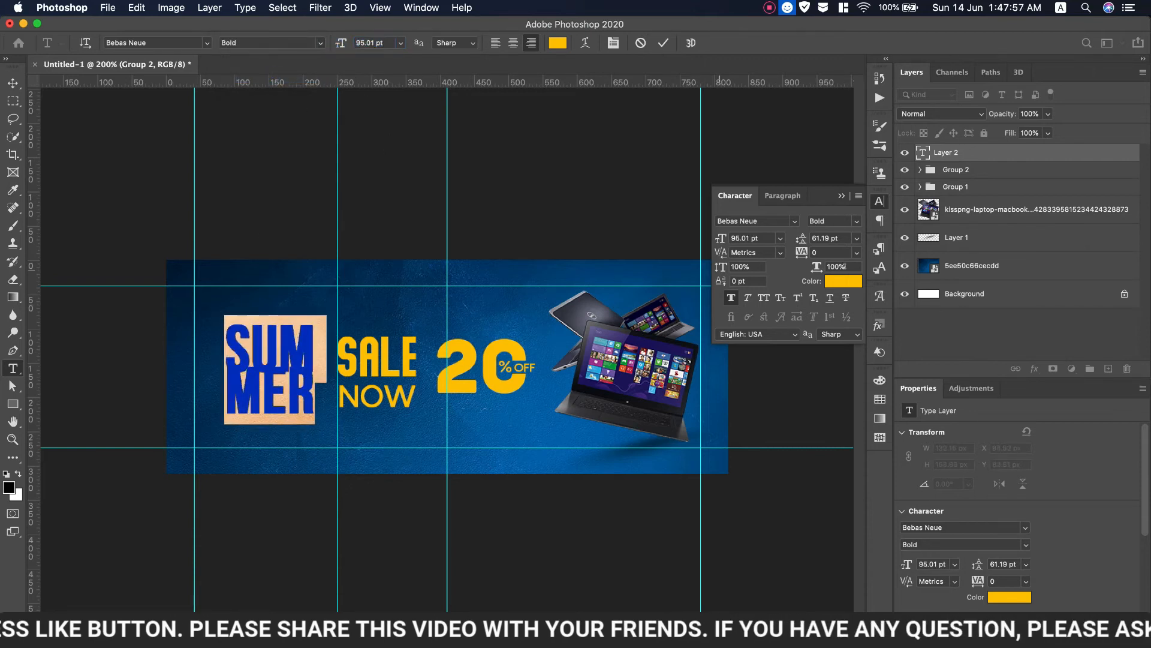
left_click_drag(801, 254, 805, 253)
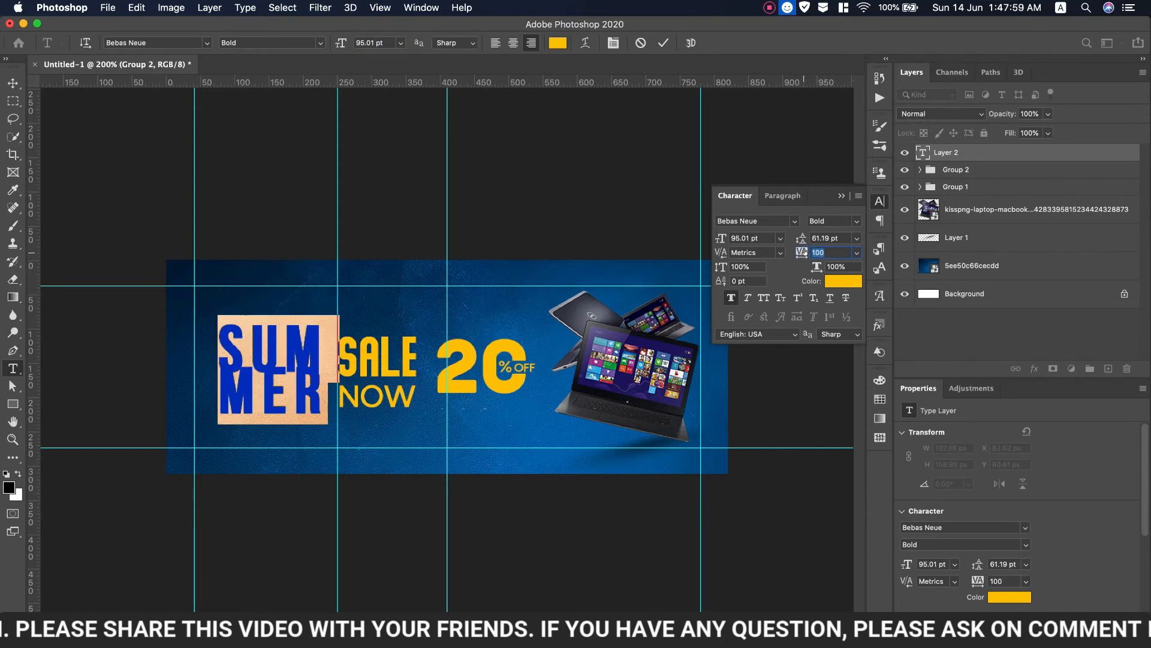
left_click(856, 253)
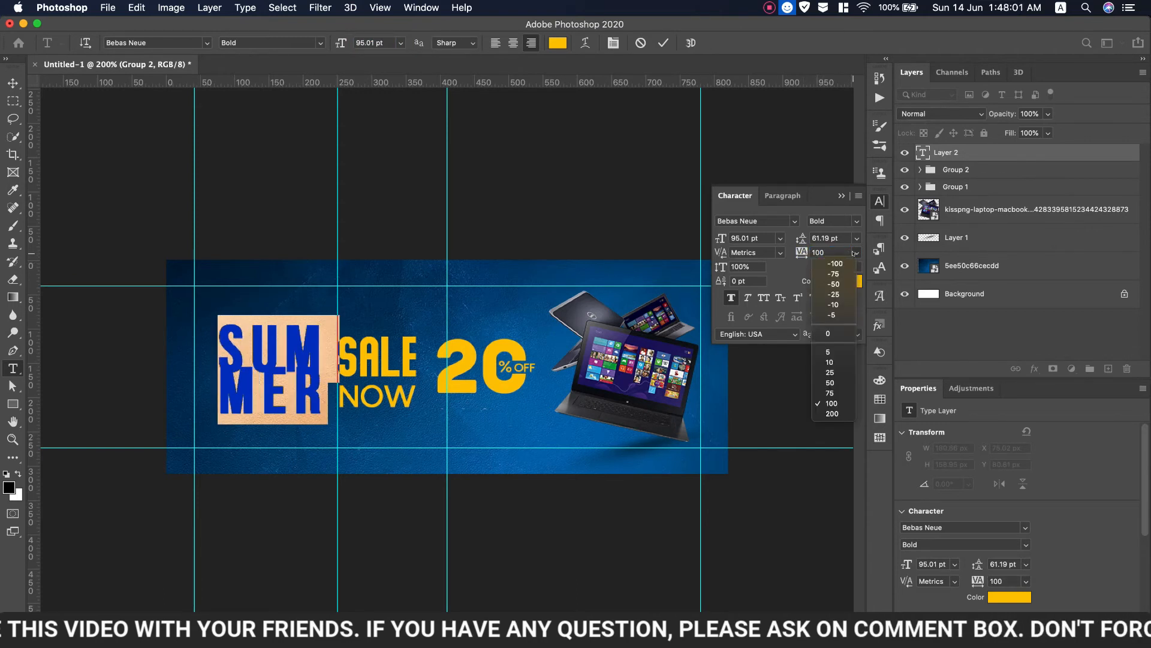
left_click(834, 333)
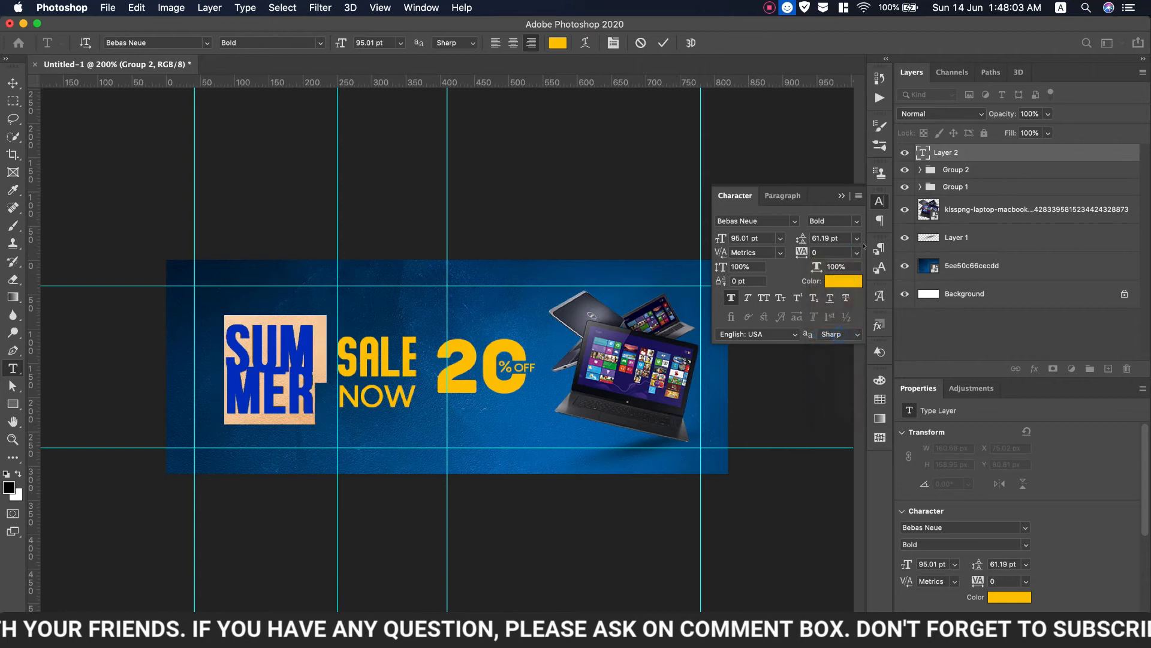
Set the leading of the SUM MER text to 79 pt, then shift the text slightly up and to the left.
left_click(857, 238)
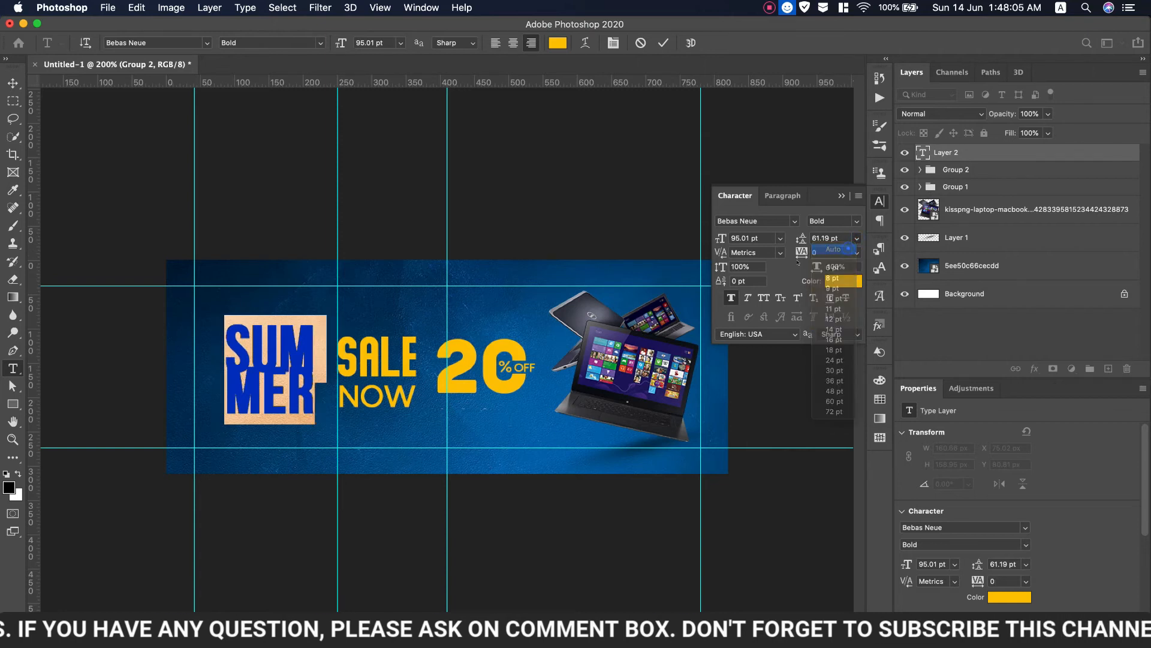
left_click(831, 258)
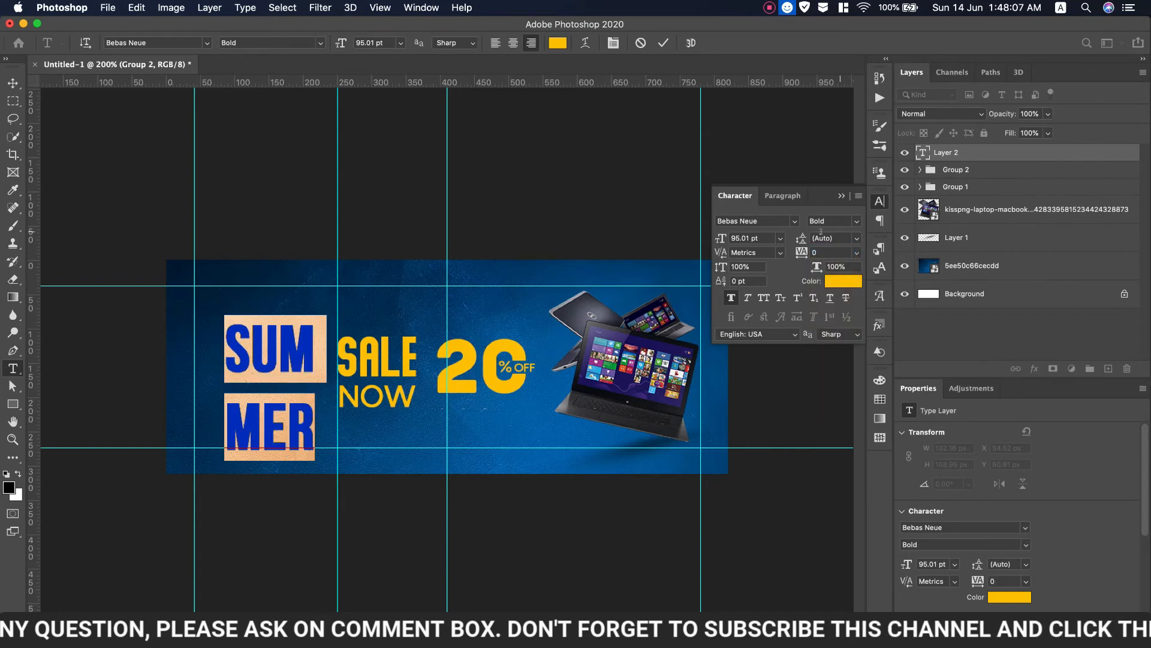
left_click_drag(800, 238, 774, 237)
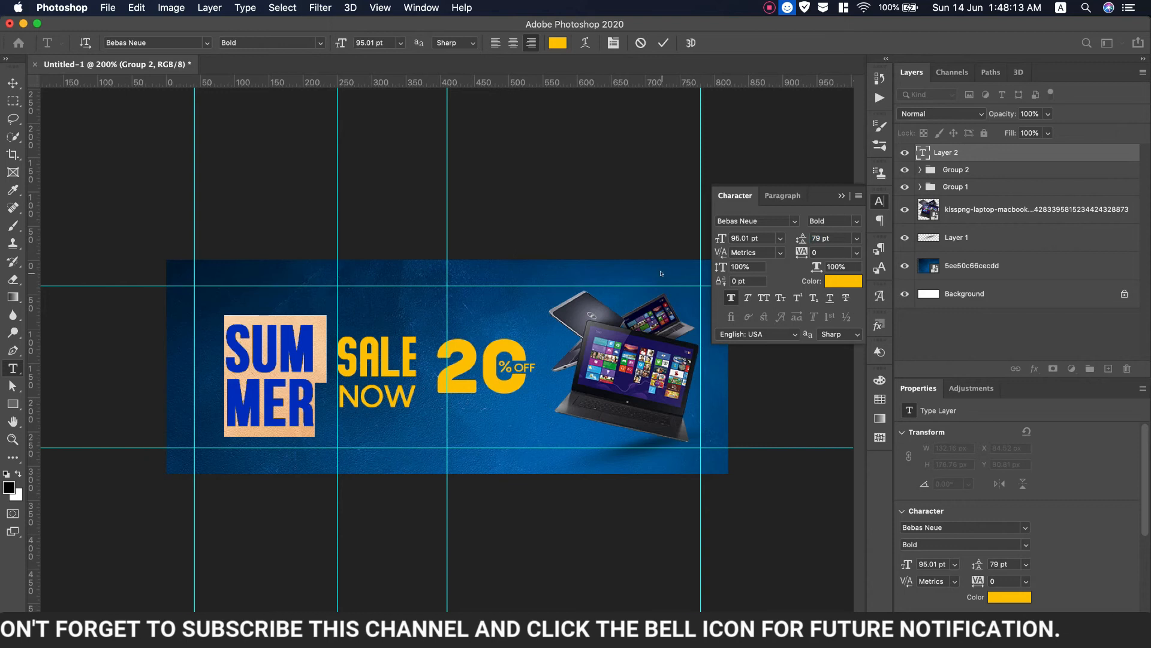
left_click(663, 42)
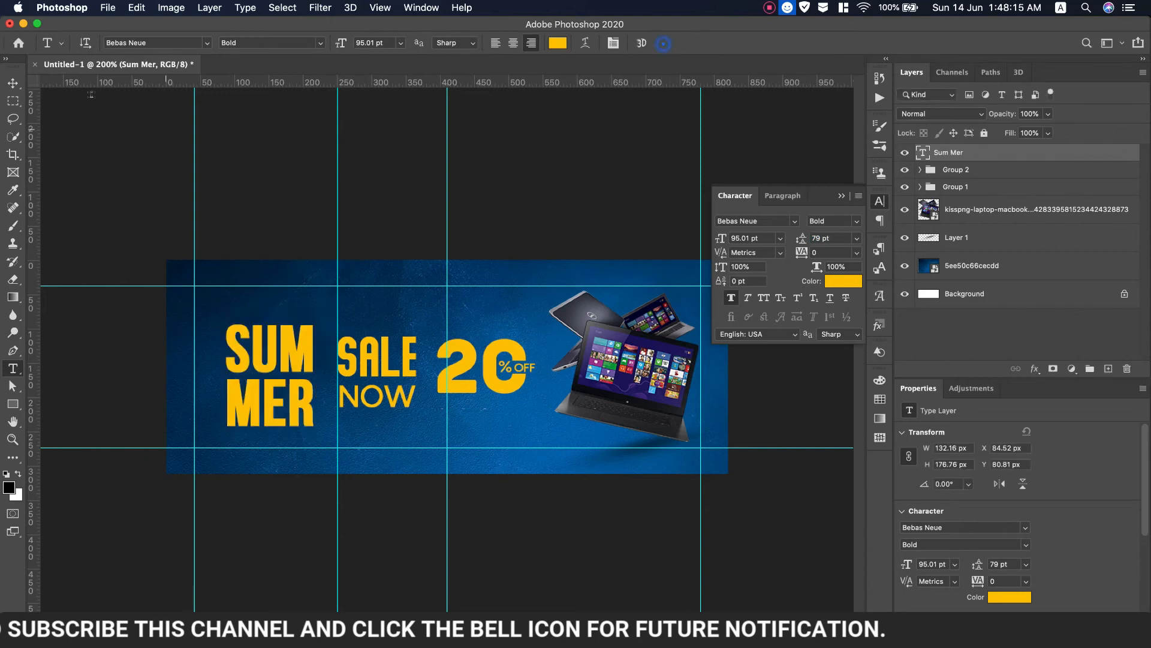
left_click(13, 79)
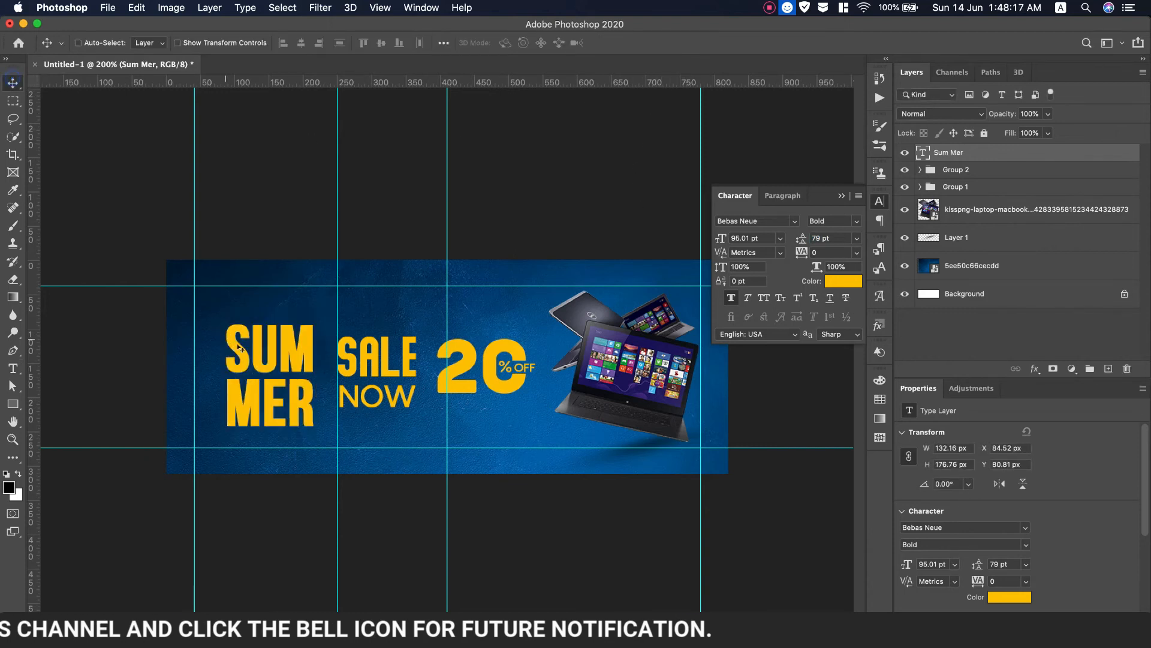
mouse_move(267, 359)
left_mouse_down()
mouse_move(252, 361)
mouse_move(262, 358)
left_mouse_up()
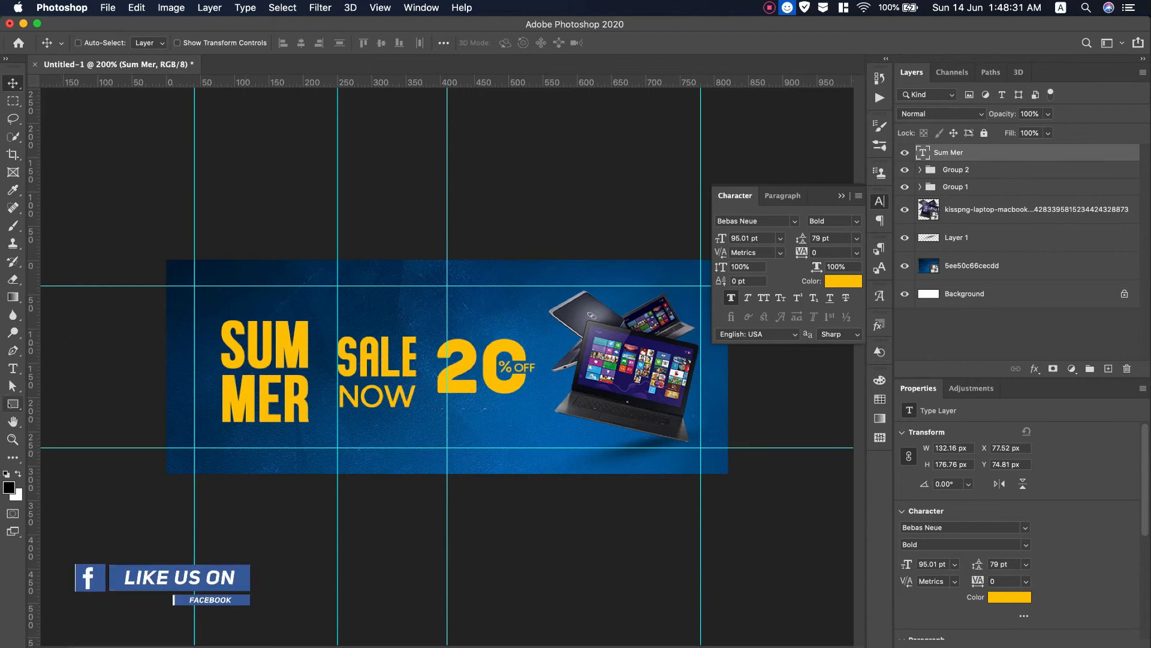
Draw a rectangle about 66 × 70 px over the upper-left corner of SUM and remove its fill.
left_click(13, 404)
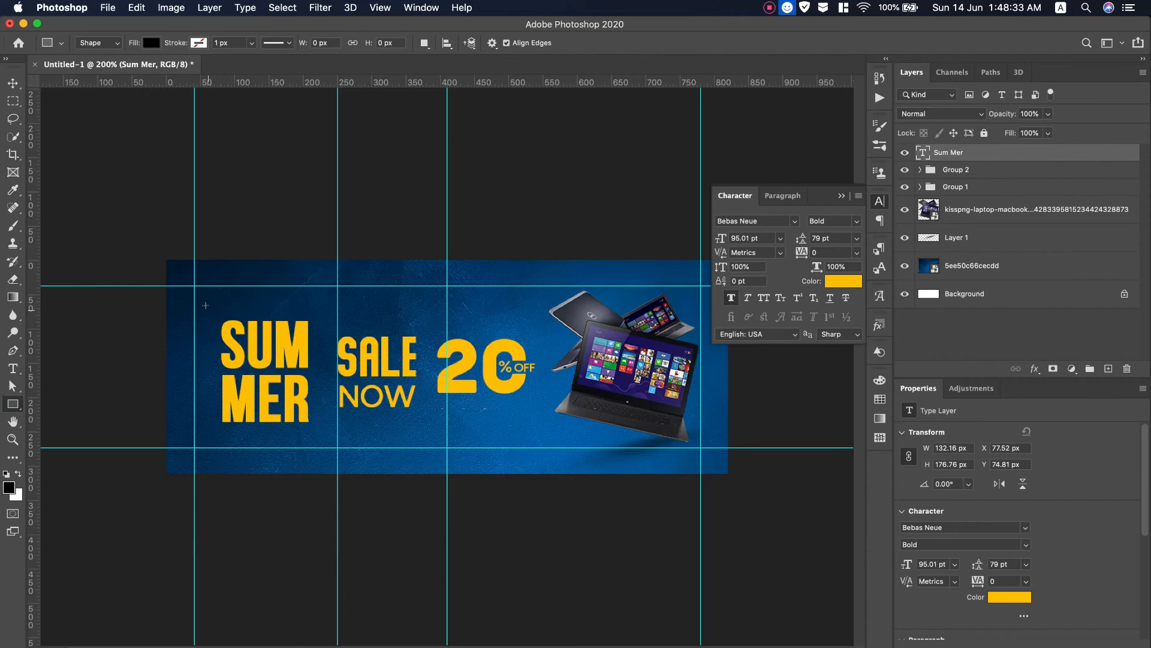
left_click_drag(209, 306, 256, 354)
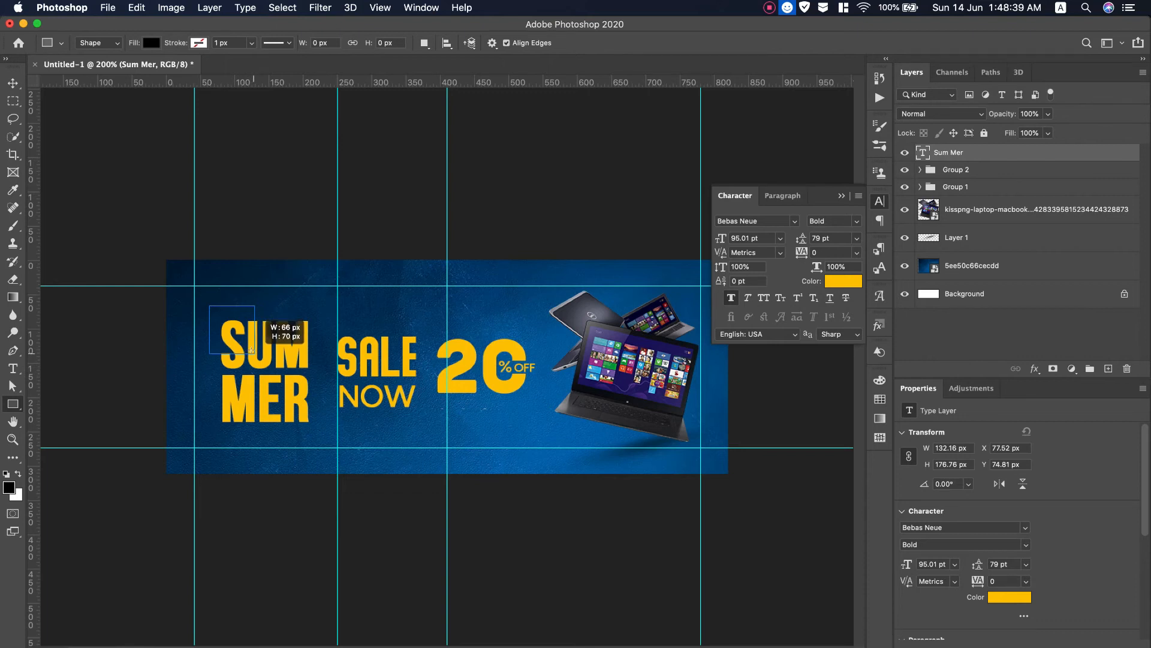
left_click(154, 43)
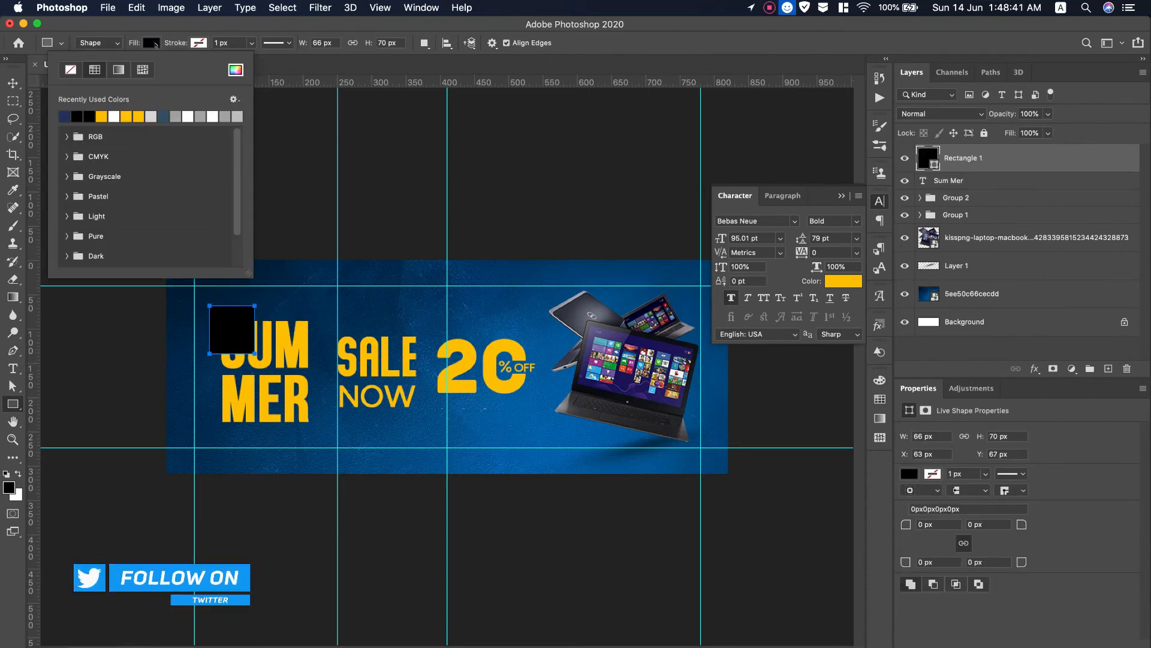
left_click(71, 70)
Give the rectangle a yellow stroke 4.43 px wide.
left_click(198, 43)
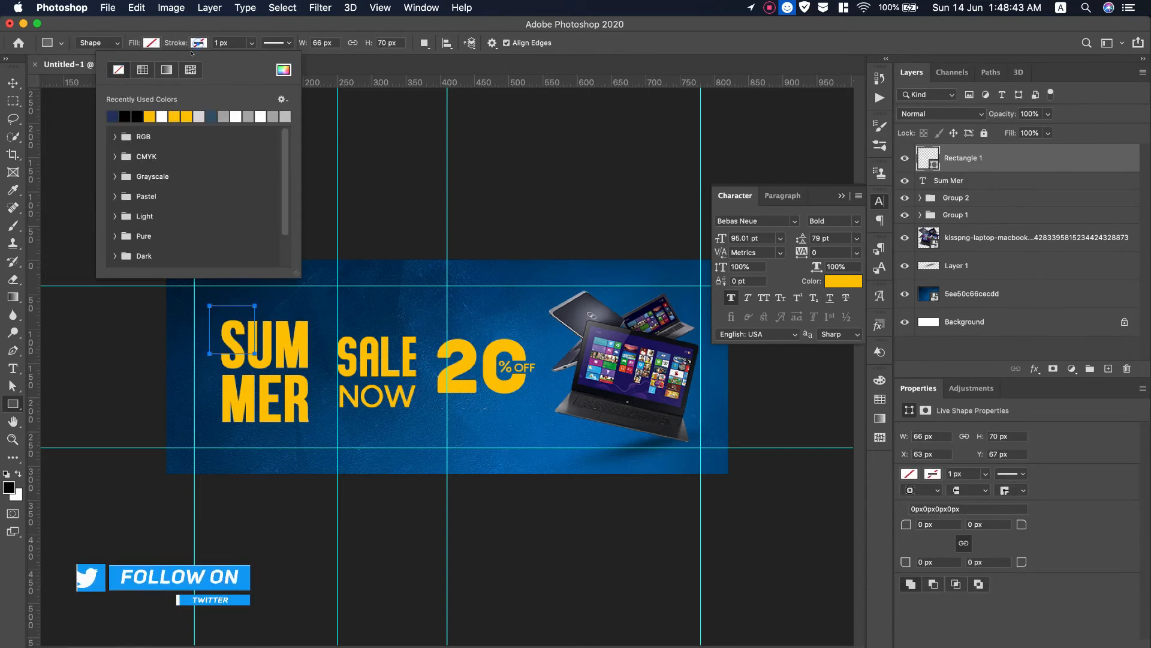
left_click(150, 115)
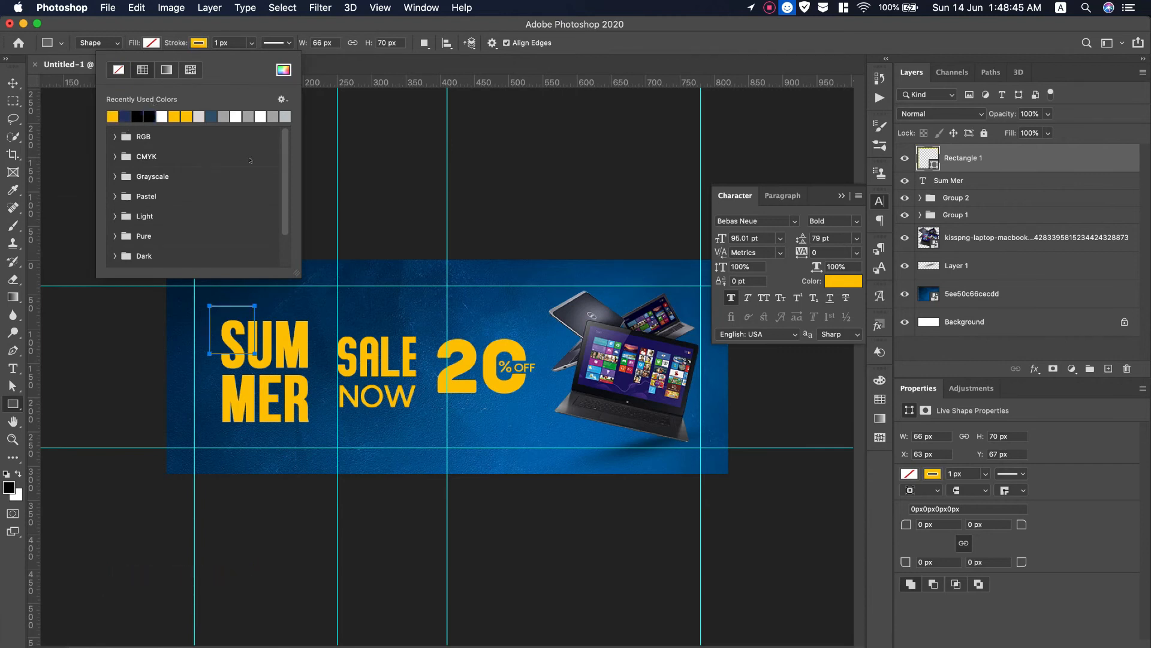
left_click(251, 43)
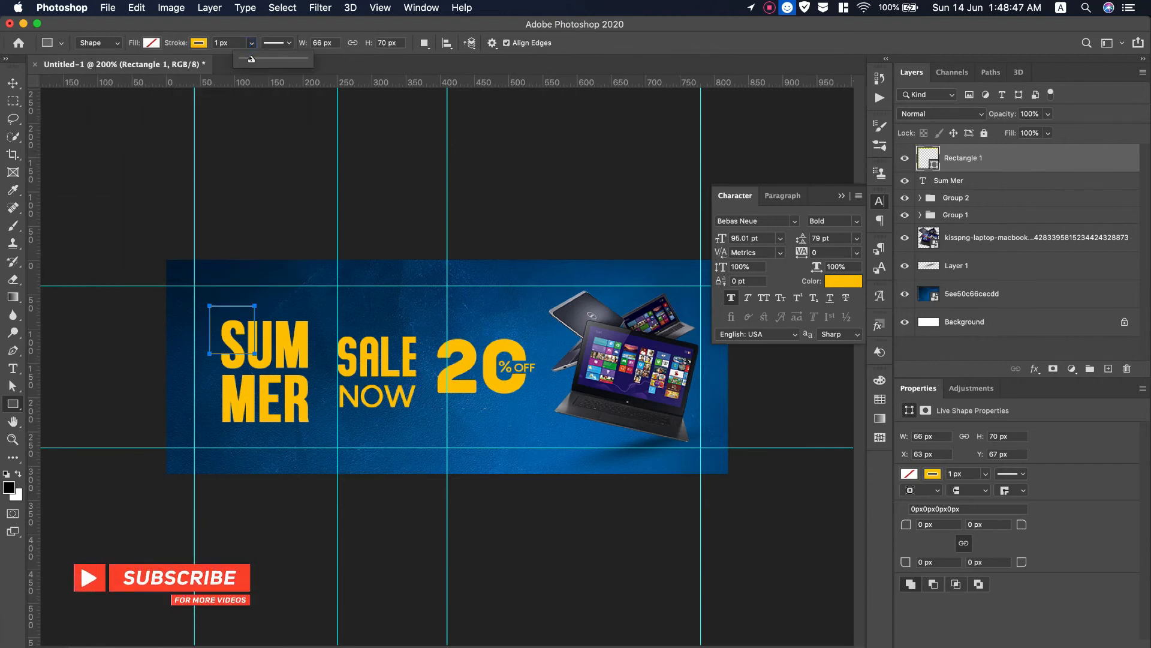
left_click_drag(252, 59, 257, 59)
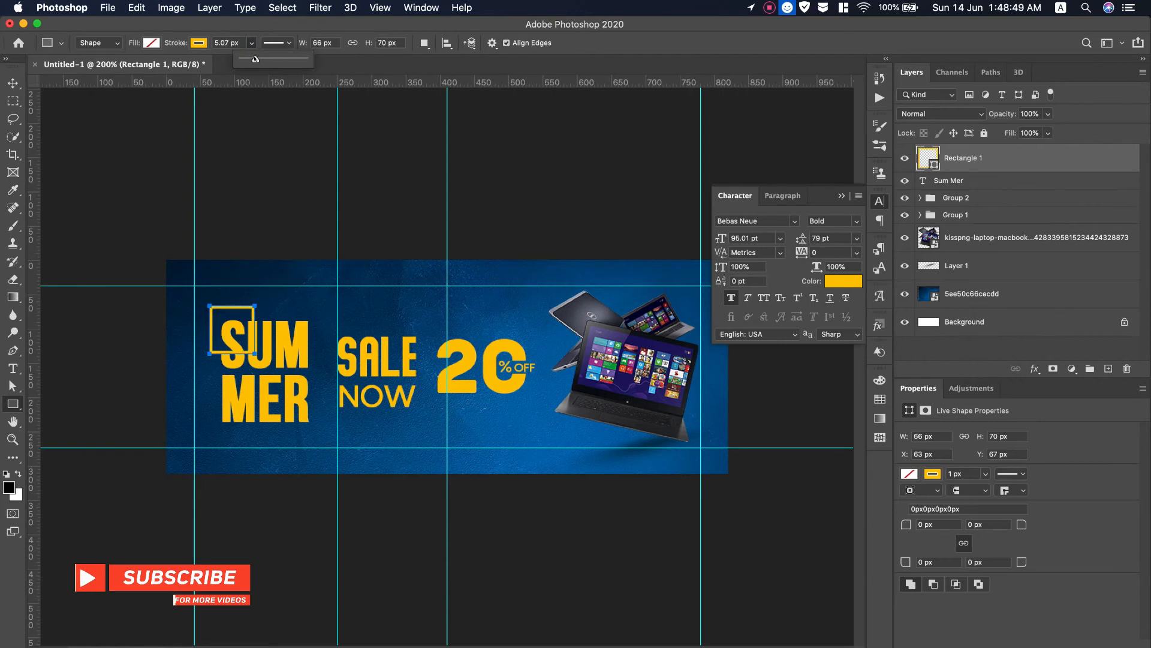
left_click_drag(256, 58, 254, 59)
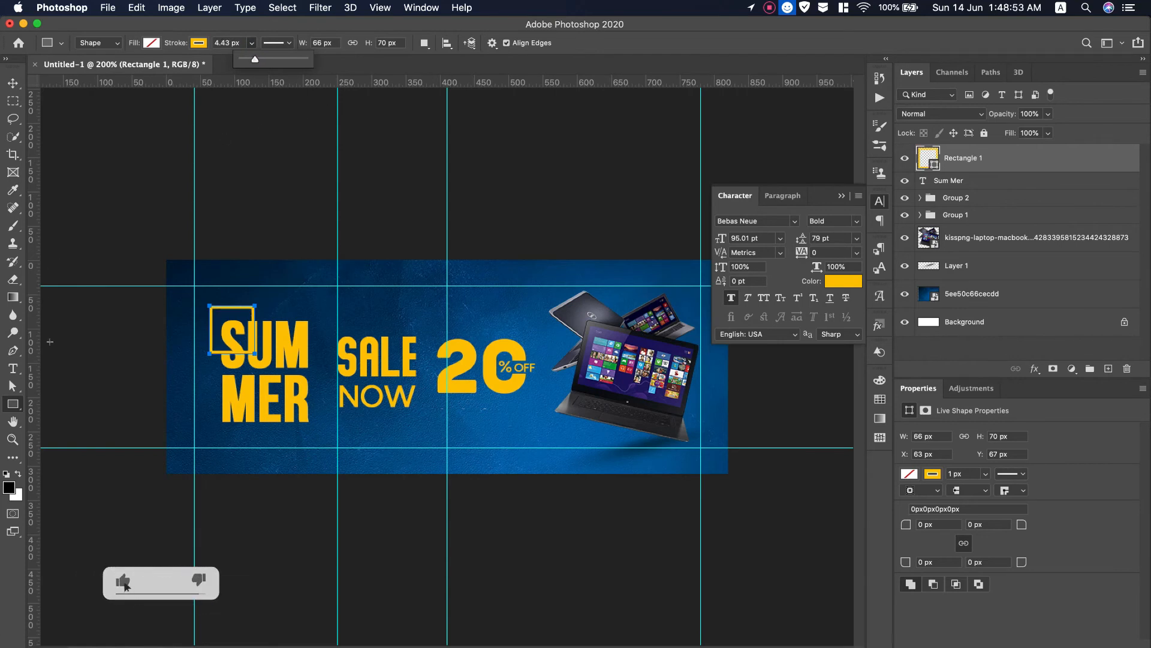
Delete the rectangle's lower-right anchor point, converting it to a regular path, to leave an L-shaped corner bracket.
left_click(13, 385)
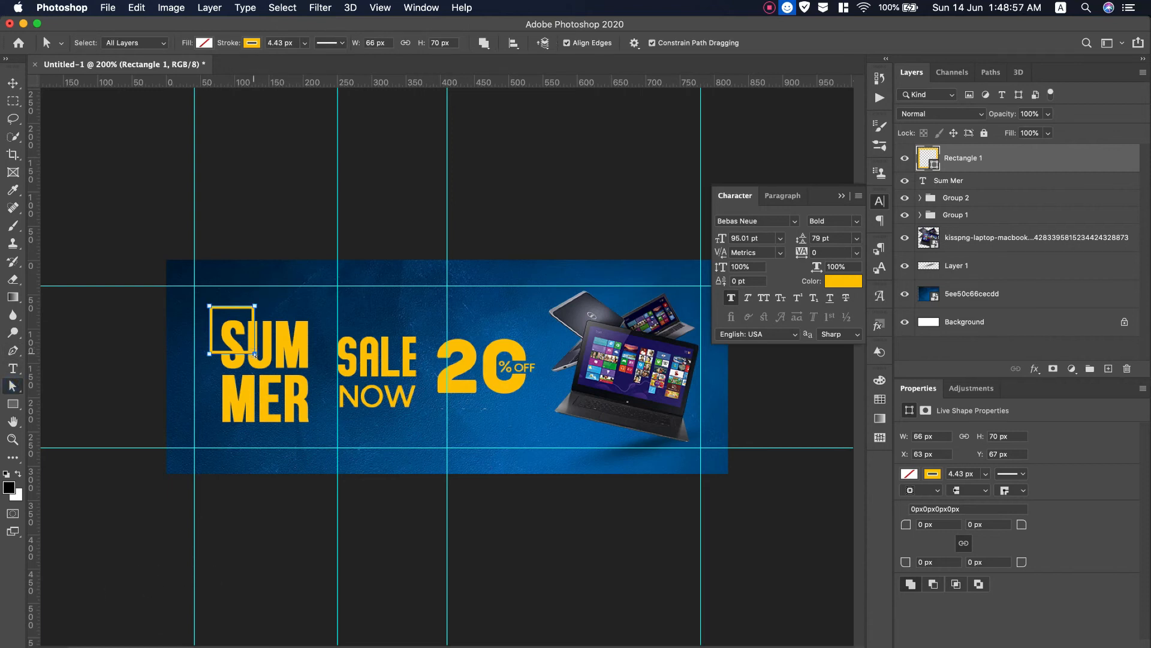
key("Delete")
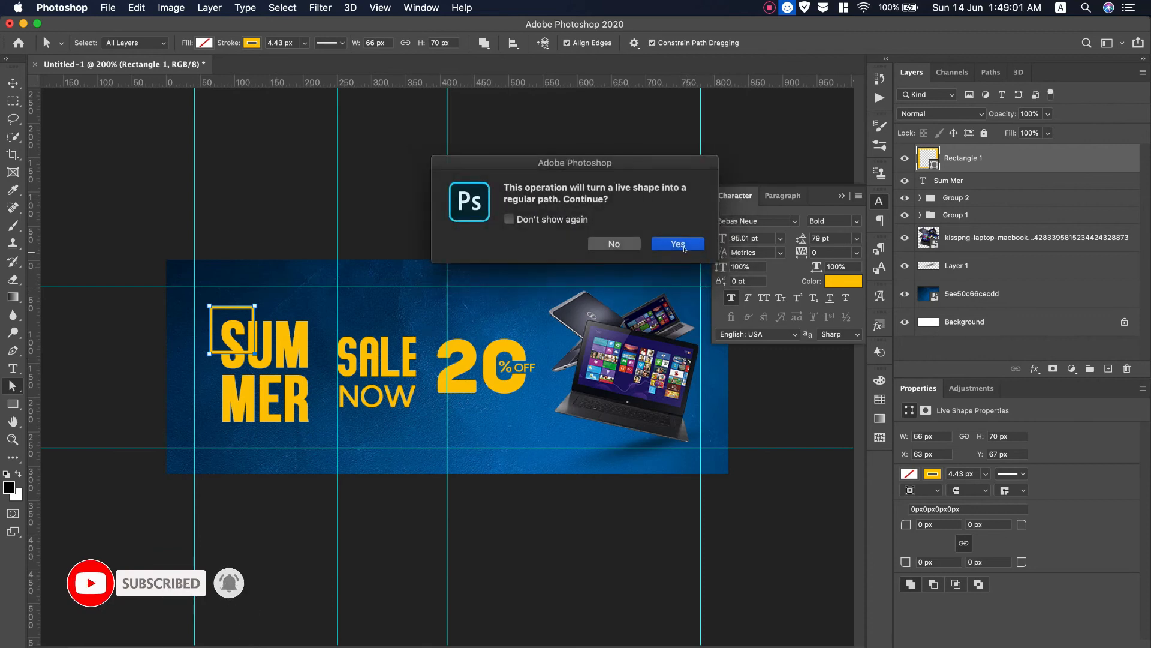
left_click(678, 244)
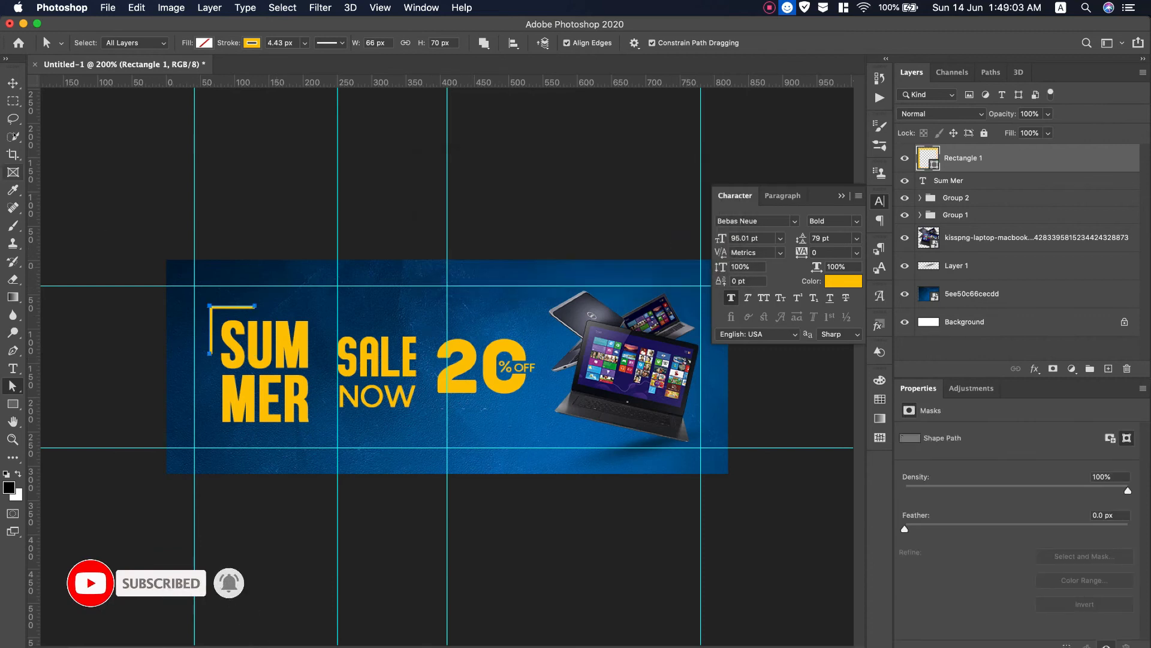
Shift the corner bracket slightly down and place a duplicate of it at the lower right of MER.
left_click(13, 83)
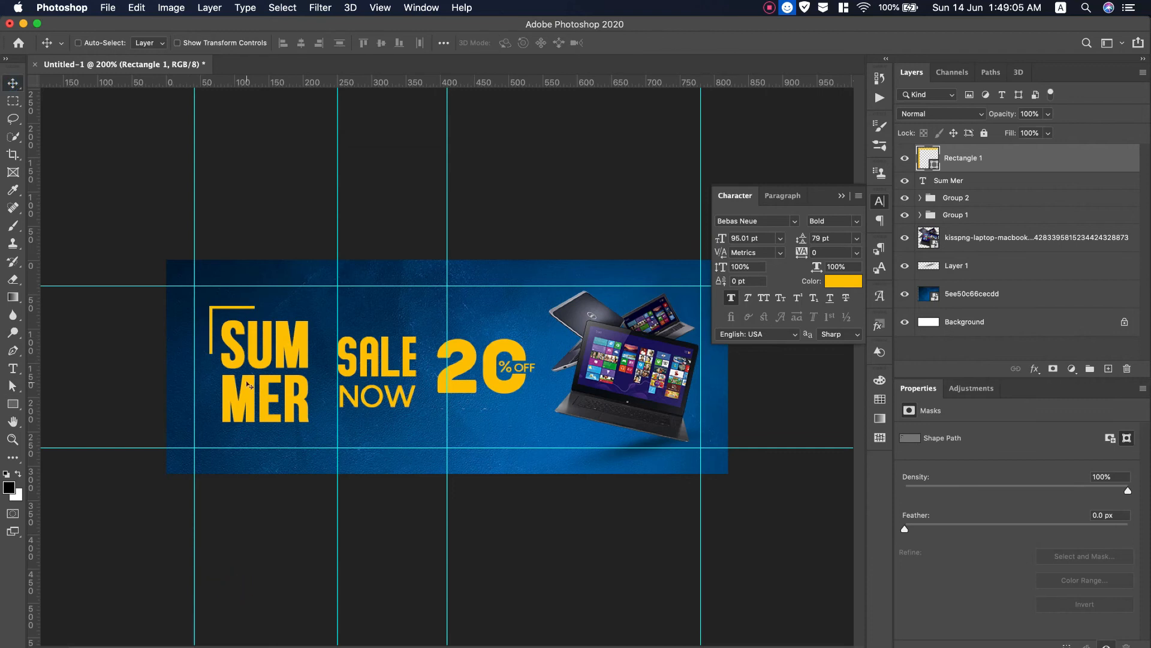
left_click_drag(217, 309, 232, 320)
left_click_drag(232, 312, 326, 410)
left_click_drag(280, 326, 281, 326)
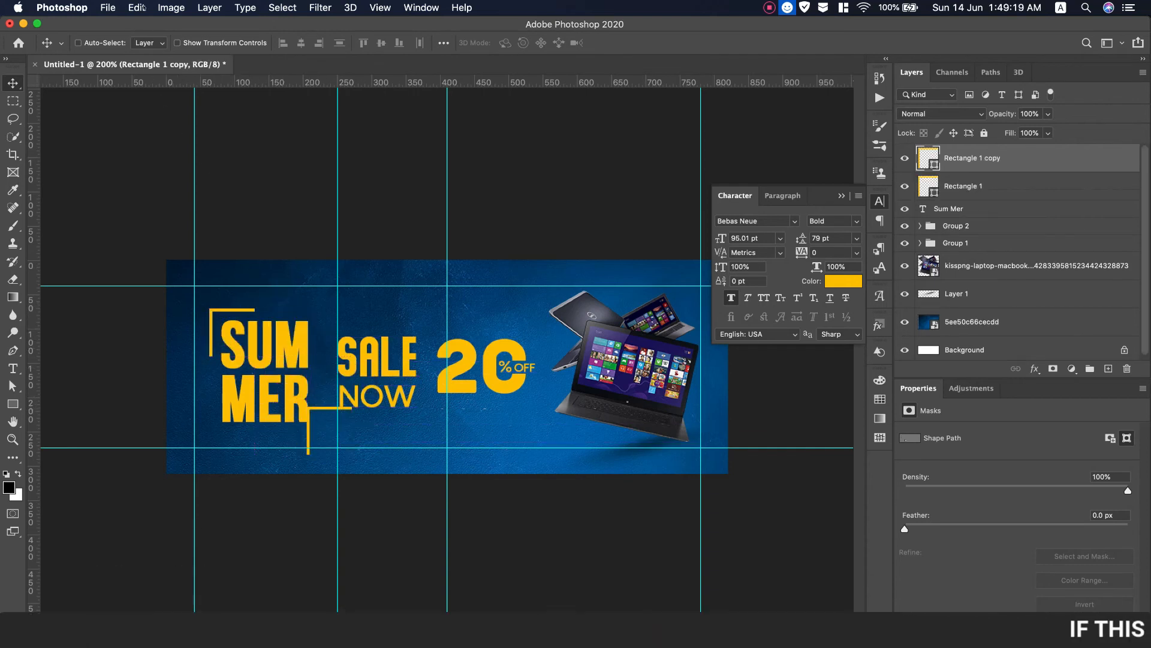
Flip the duplicated bracket vertically and horizontally.
left_click(137, 7)
mouse_move(260, 322)
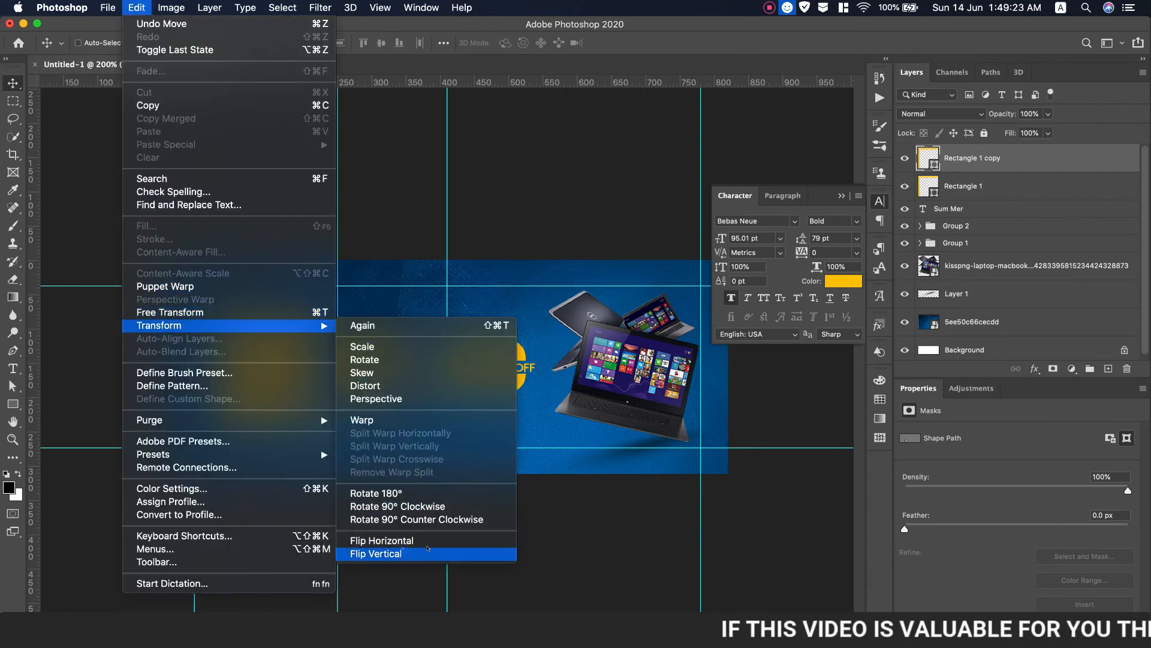
left_click(402, 552)
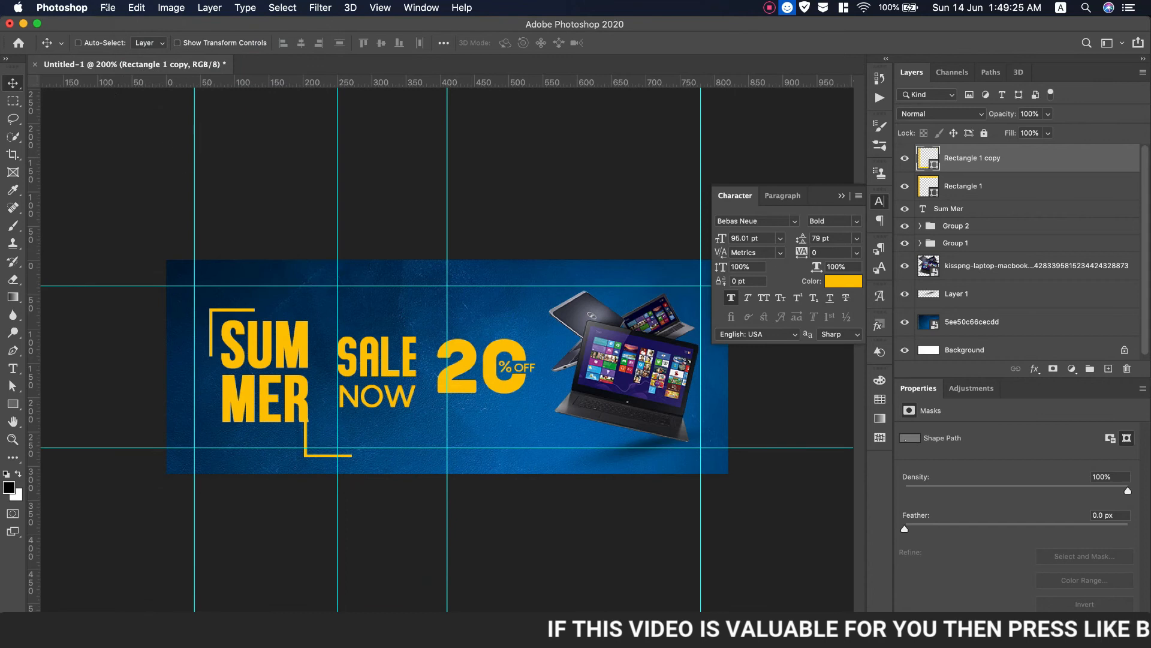
left_click(136, 7)
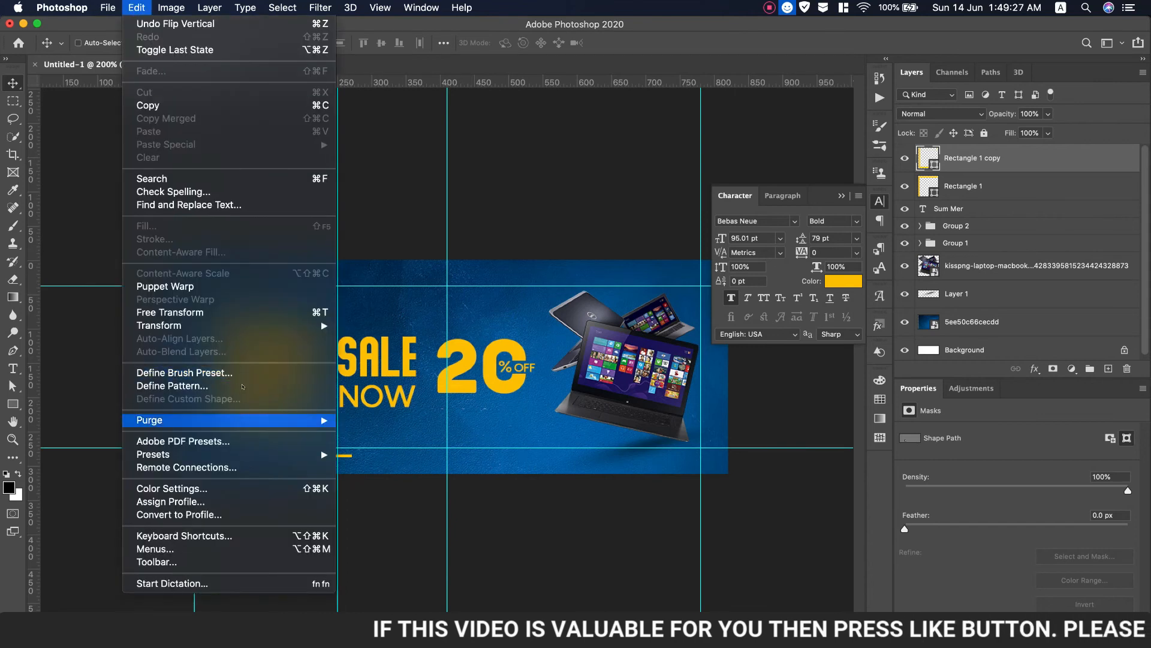
mouse_move(248, 326)
left_click(386, 540)
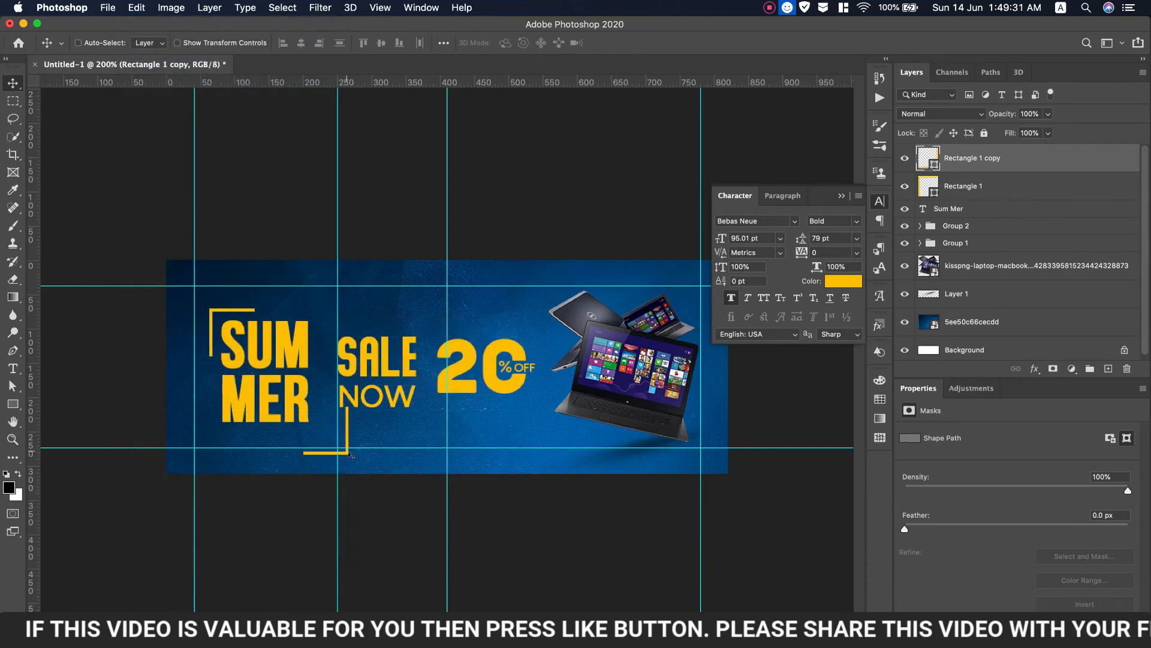
Move the flipped bracket to frame the lower-right corner of MER and nudge it slightly outward.
left_click_drag(349, 456, 317, 434)
left_click_drag(317, 433, 318, 434)
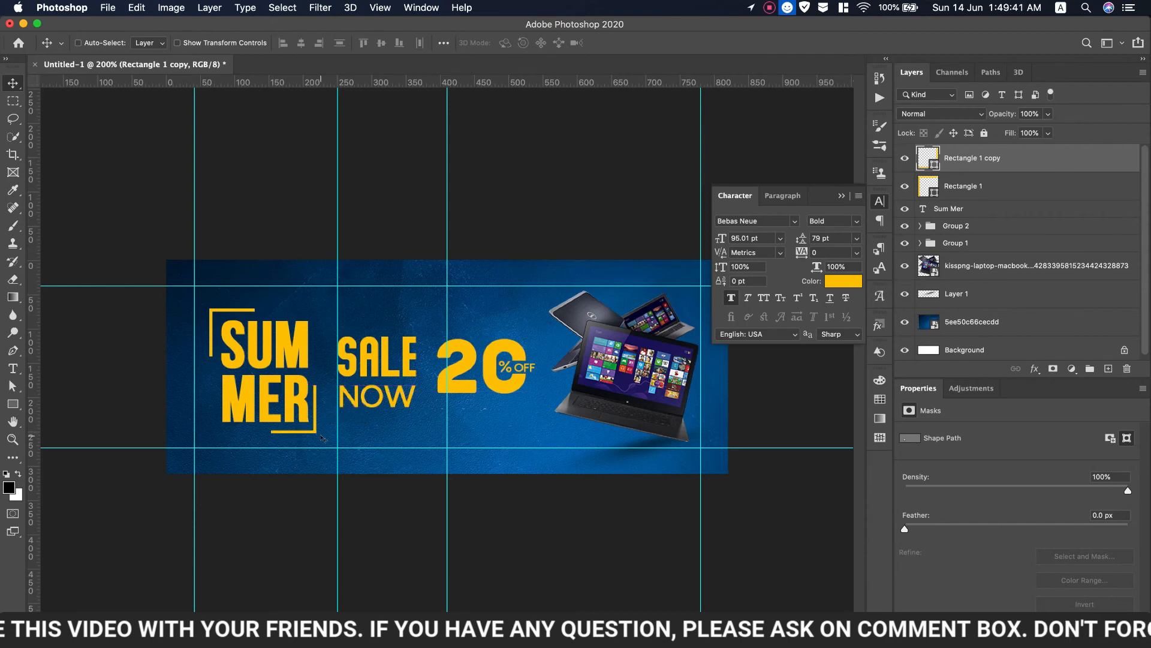
key("Right")
key("Right")
key("Right")
key("Down")
key("Down")
key("Up")
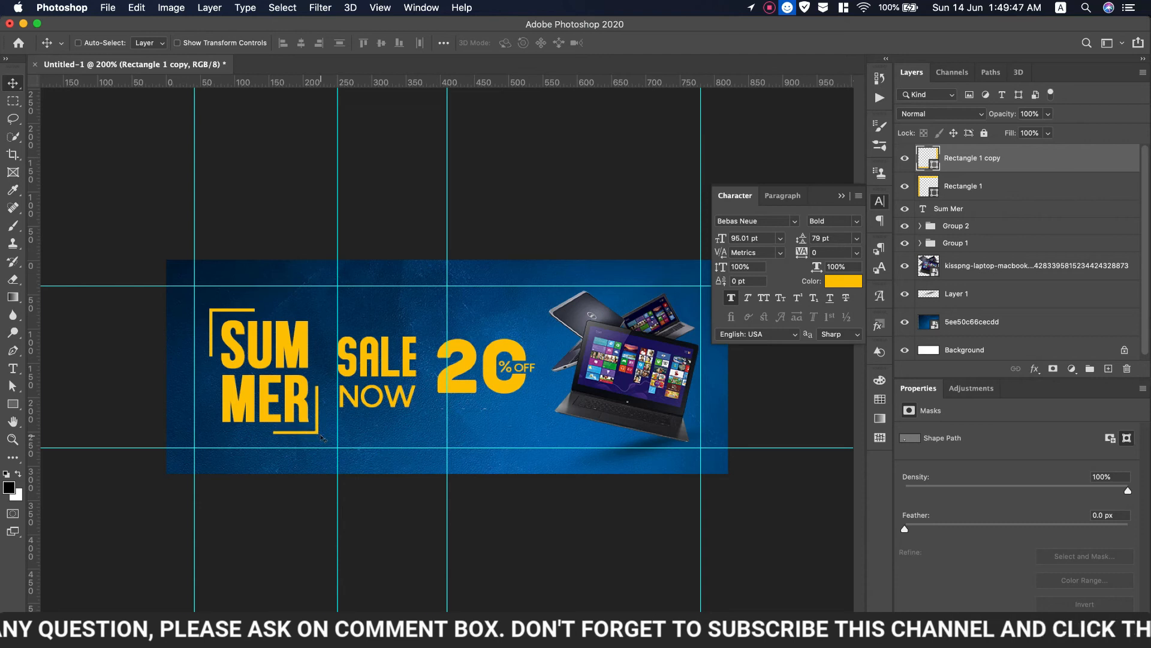
key("Right")
key("Right")
key("Right")
key("Down")
key("Down")
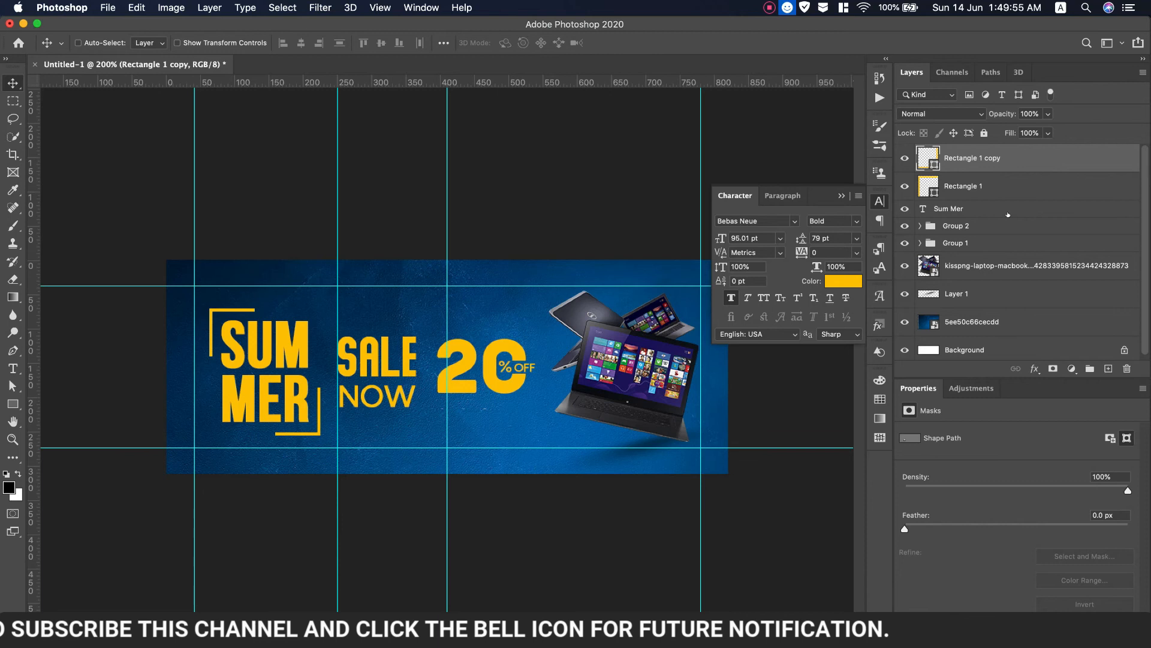
Group the SUM MER text with both corner brackets and move the group left until its edge meets the left margin guide.
left_click(1016, 208, "shift")
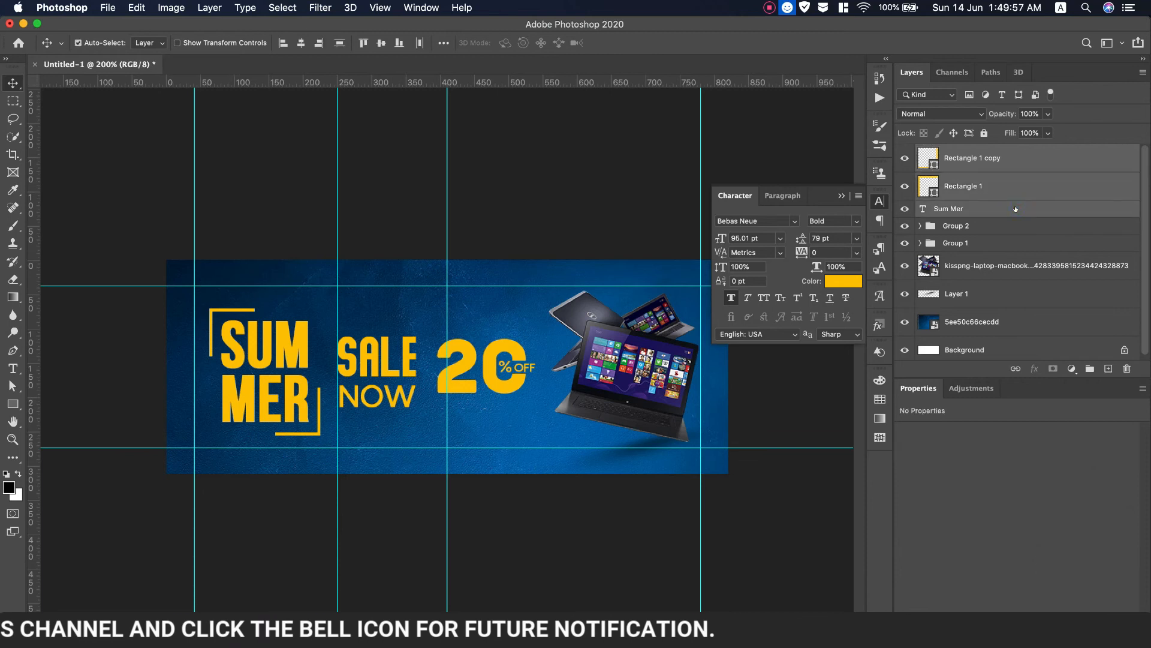
key("super+g")
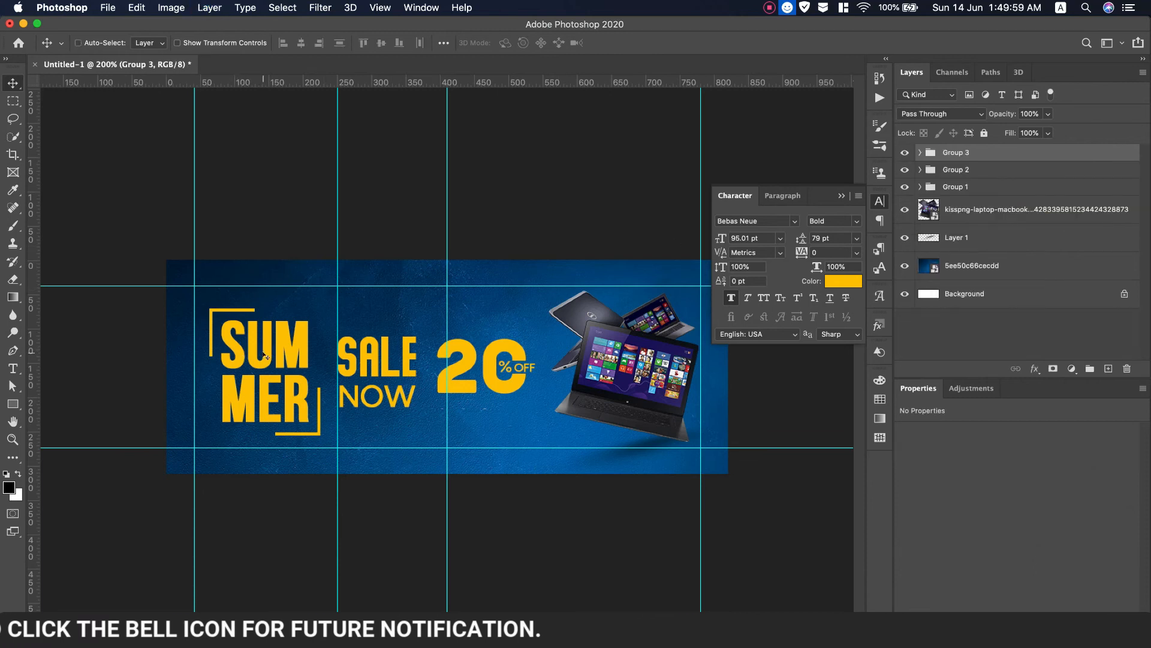
left_click_drag(259, 354, 250, 354)
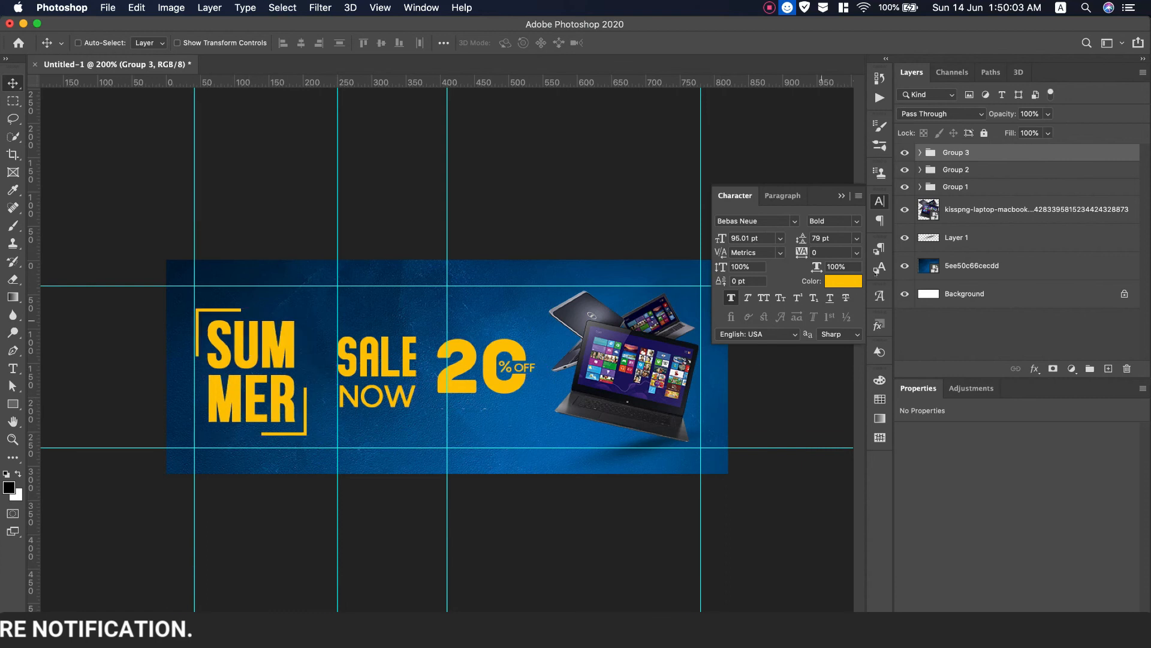
Collapse the character settings and clear all guides from the banner.
left_click(840, 196)
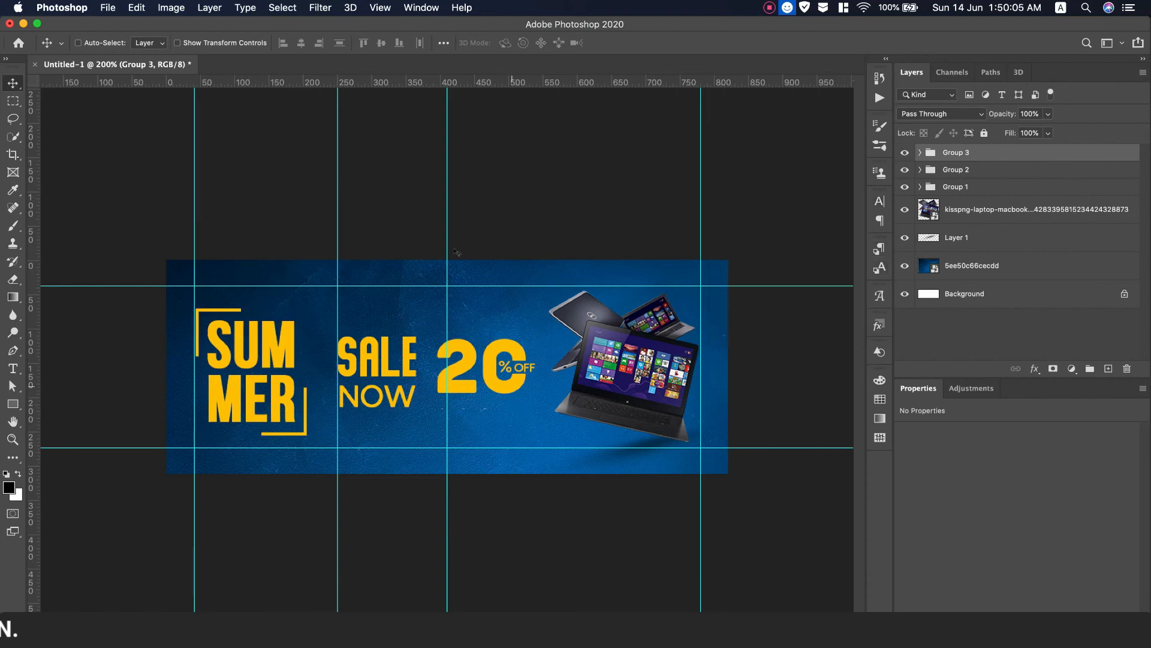
left_click(378, 8)
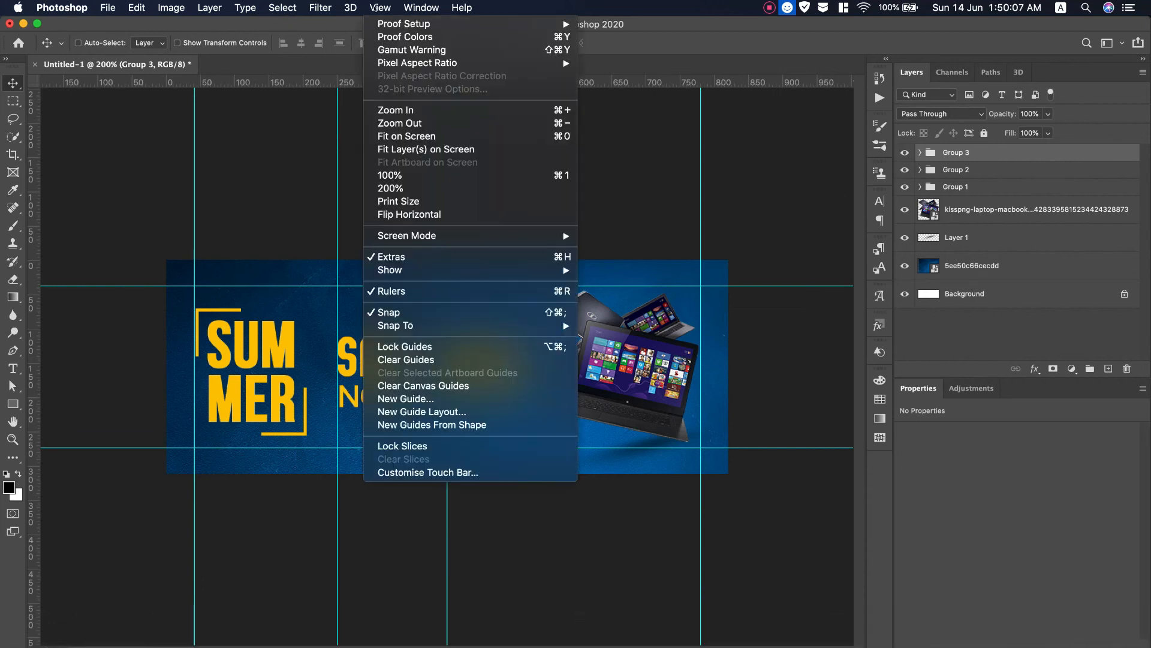
left_click(423, 360)
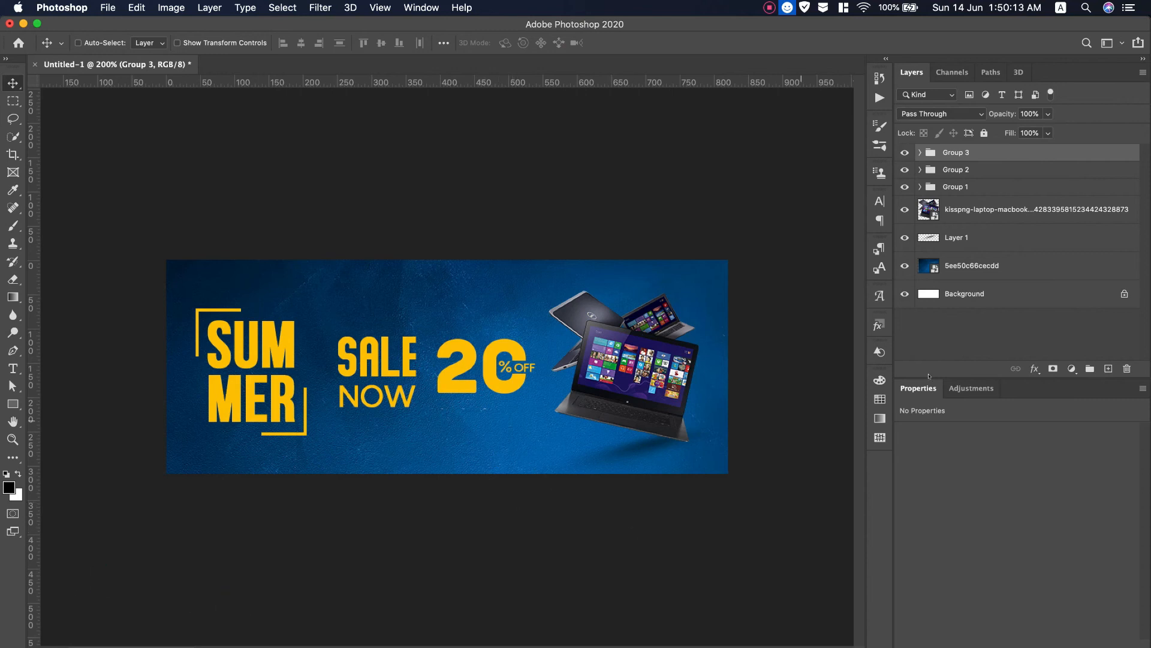
Apply a white Color Overlay with Normal blend mode and 100% opacity to the SALE NOW group.
double_click(999, 176)
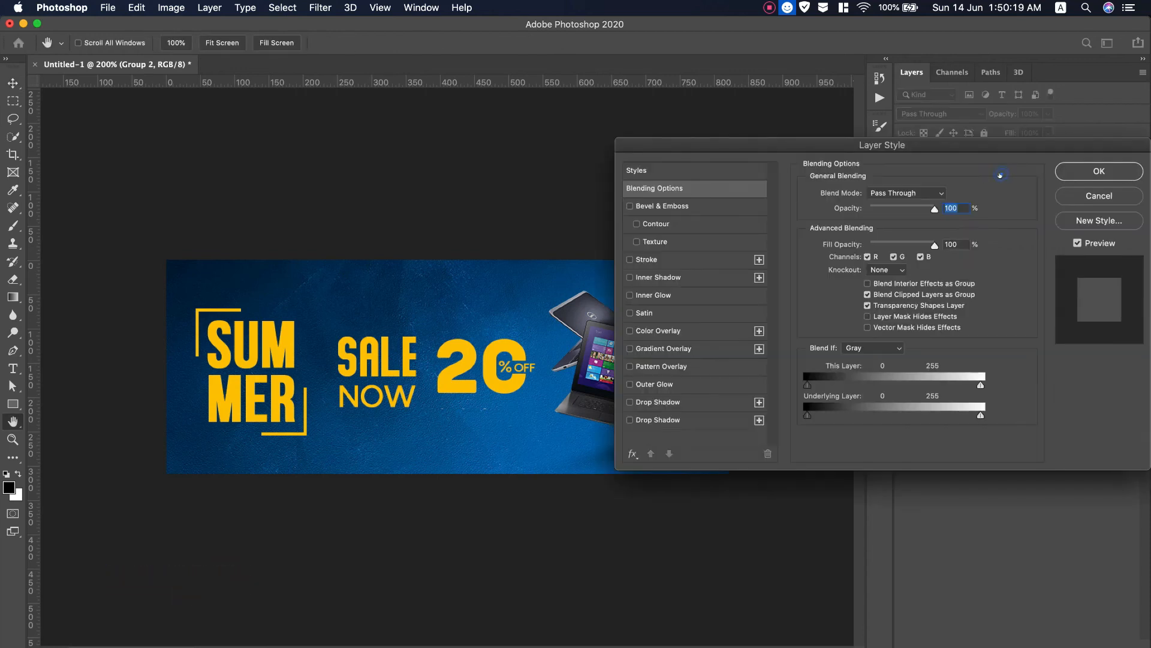
left_click(692, 329)
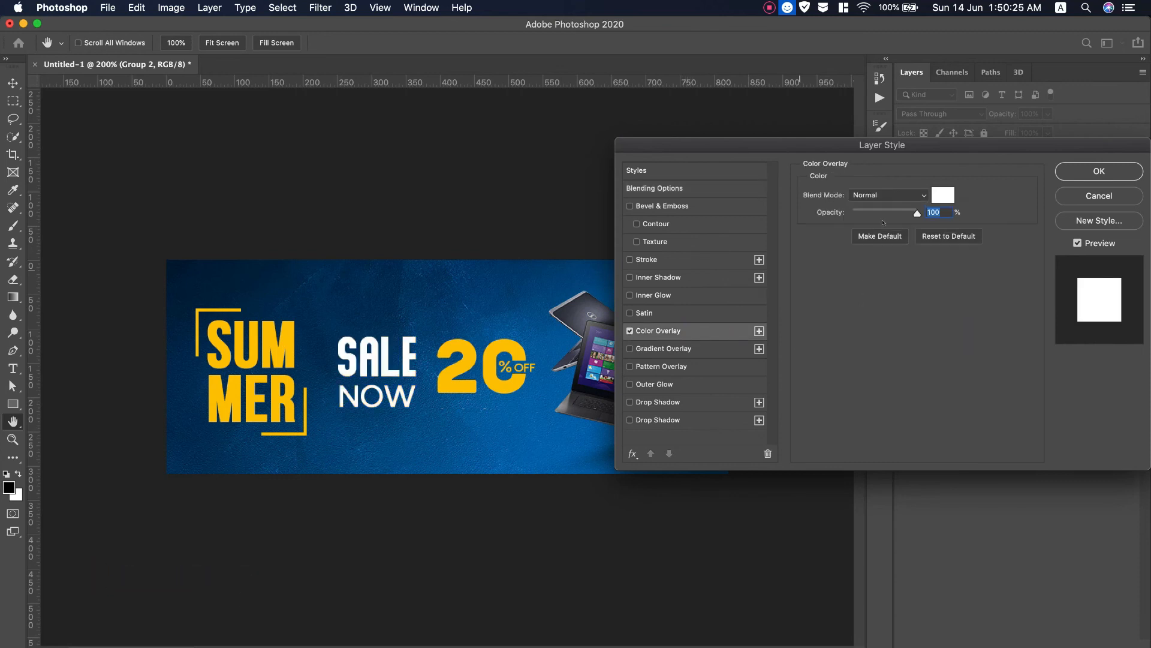
left_click(1085, 168)
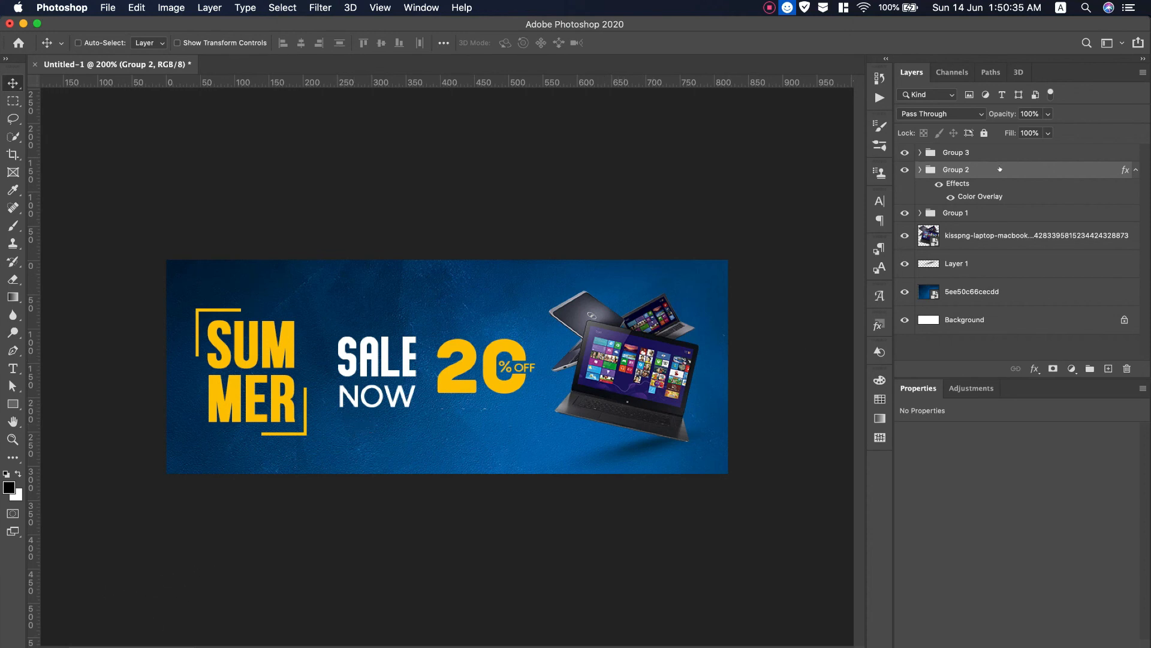
Stamp all visible layers into a new layer above the SUM MER group and open it in the Camera Raw Filter.
left_click(1005, 151)
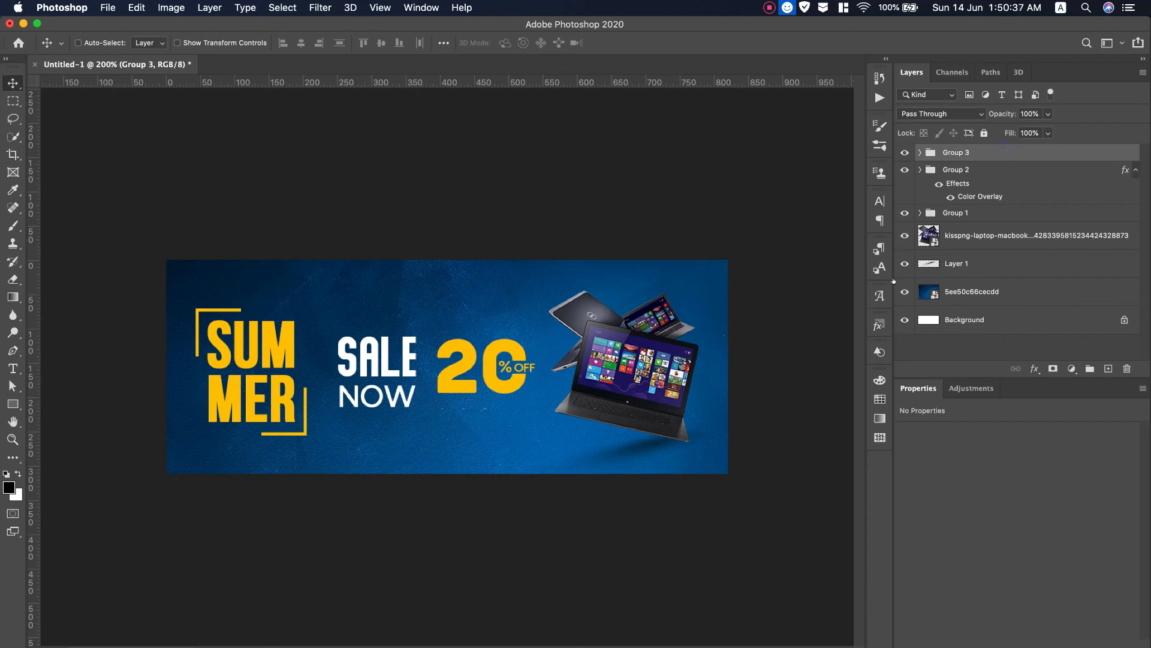
key("super+alt+shift+e")
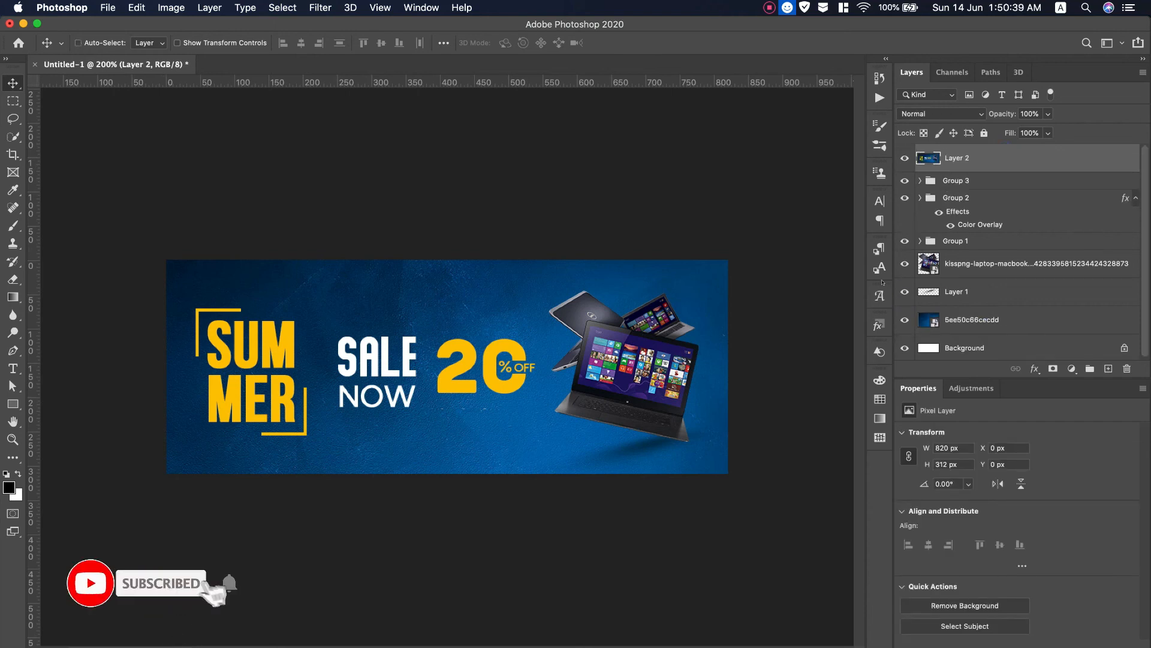
left_click(320, 7)
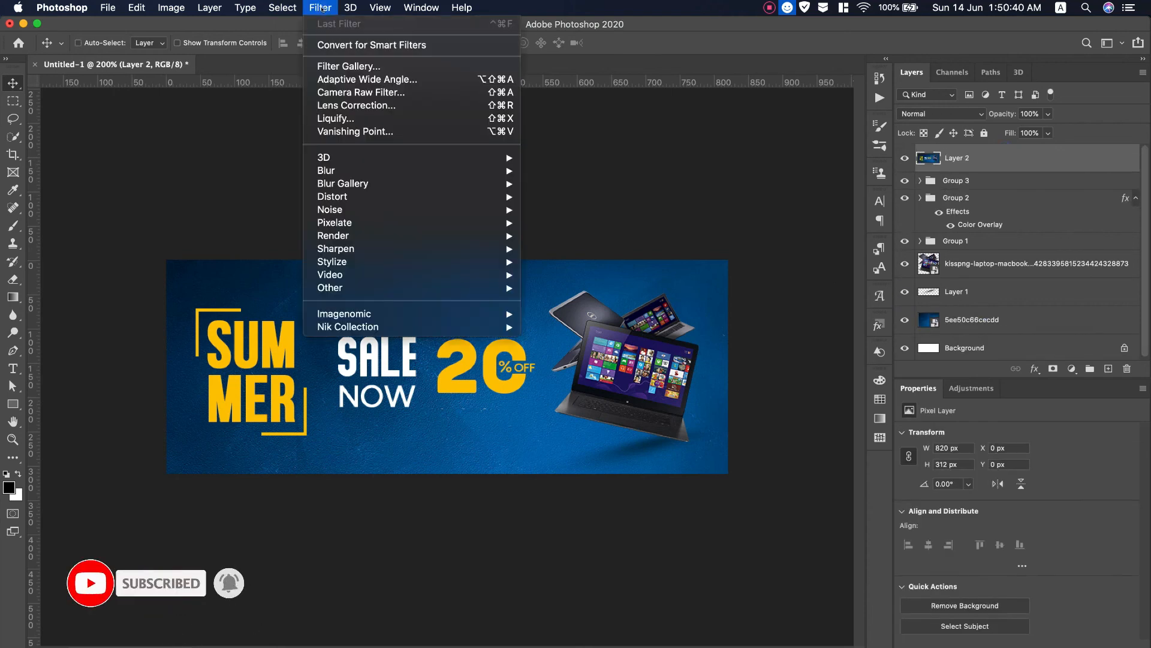
left_click(402, 91)
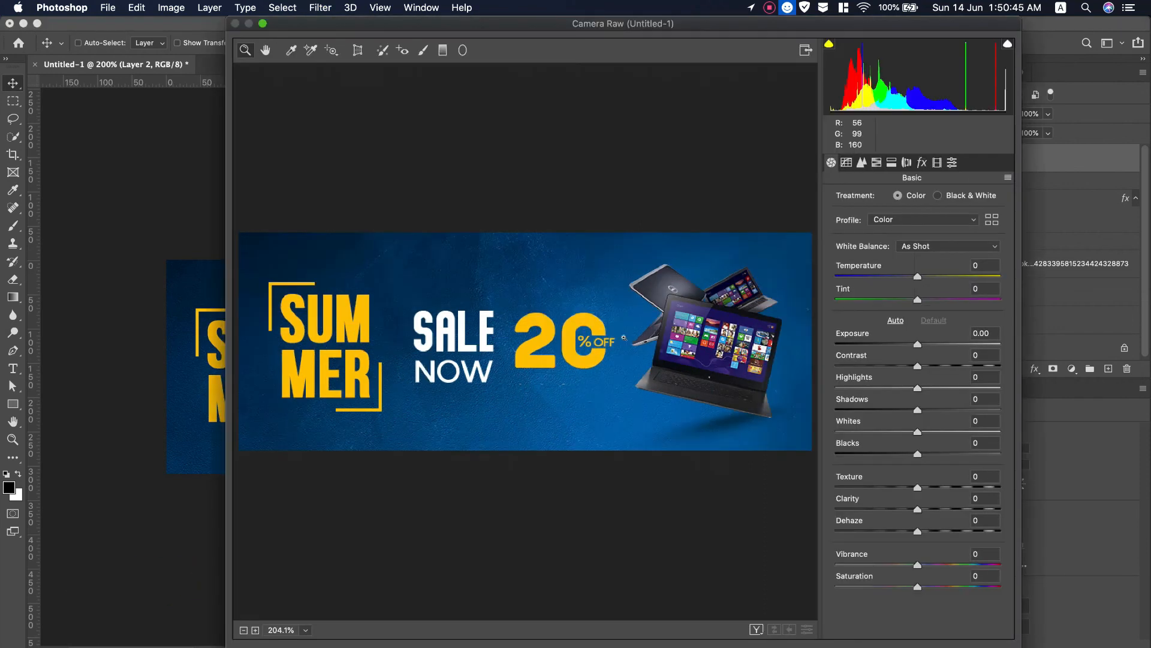
Apply Camera Raw adjustments: Temperature -6, Tint +1, Exposure +0.15, Contrast +28, Shadows +39, Whites +4, Blacks +33, Texture +31, Dehaze +38.
left_click_drag(918, 276, 919, 300)
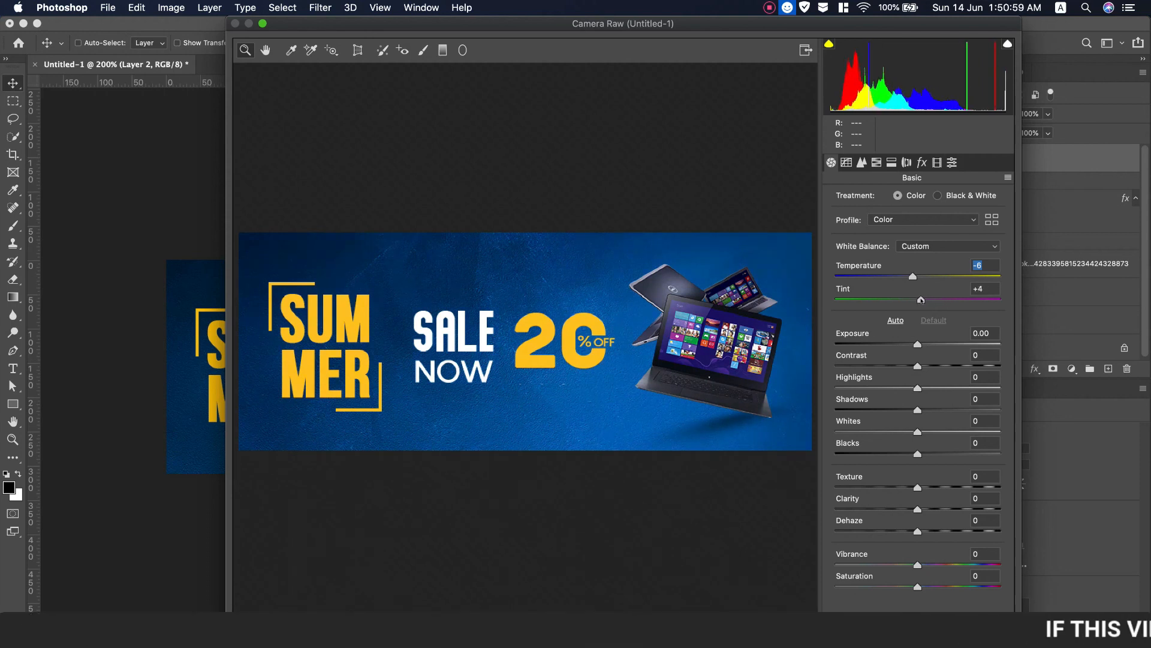
left_click_drag(916, 345, 940, 364)
left_click_drag(917, 410, 943, 487)
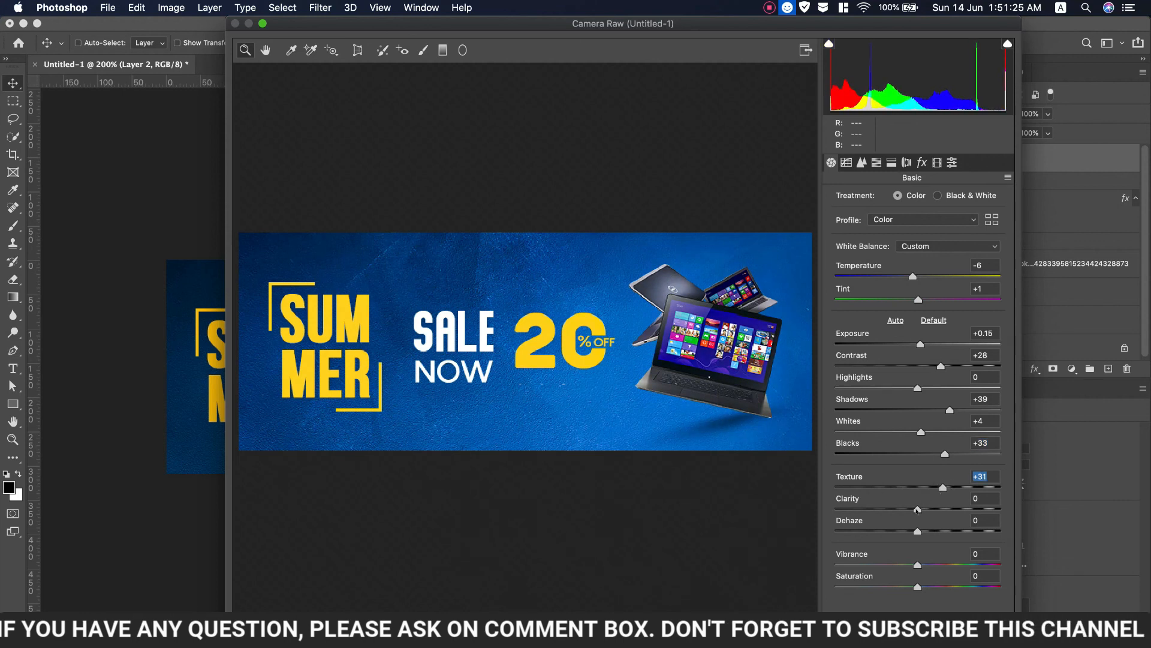
left_click_drag(918, 532, 949, 531)
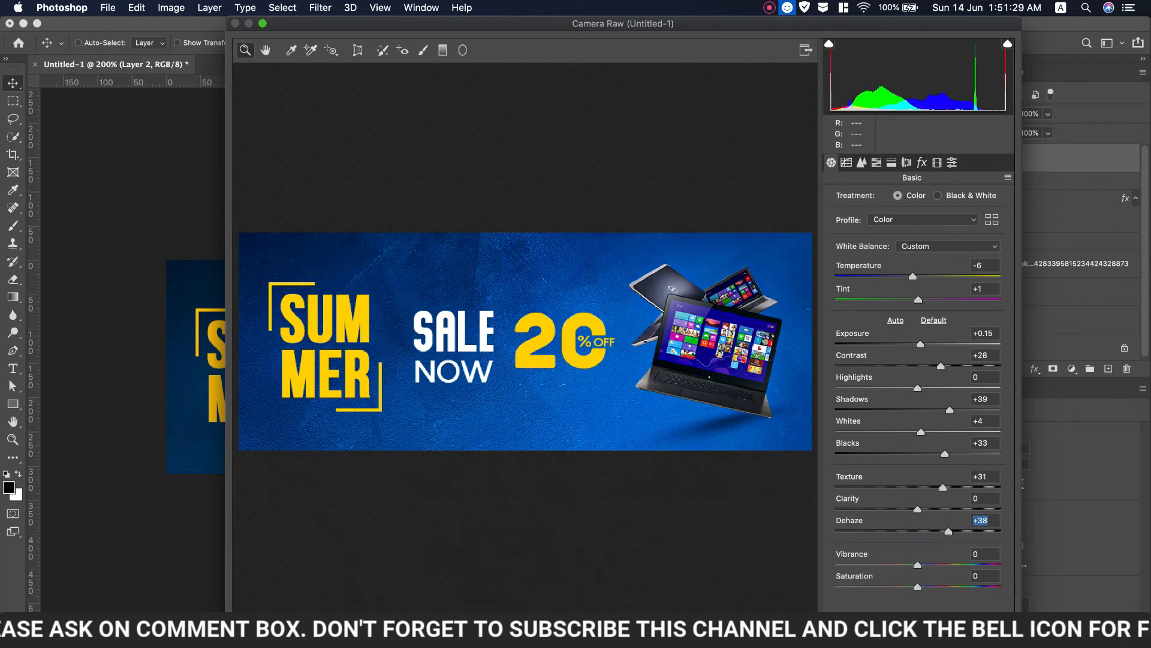
key("Return")
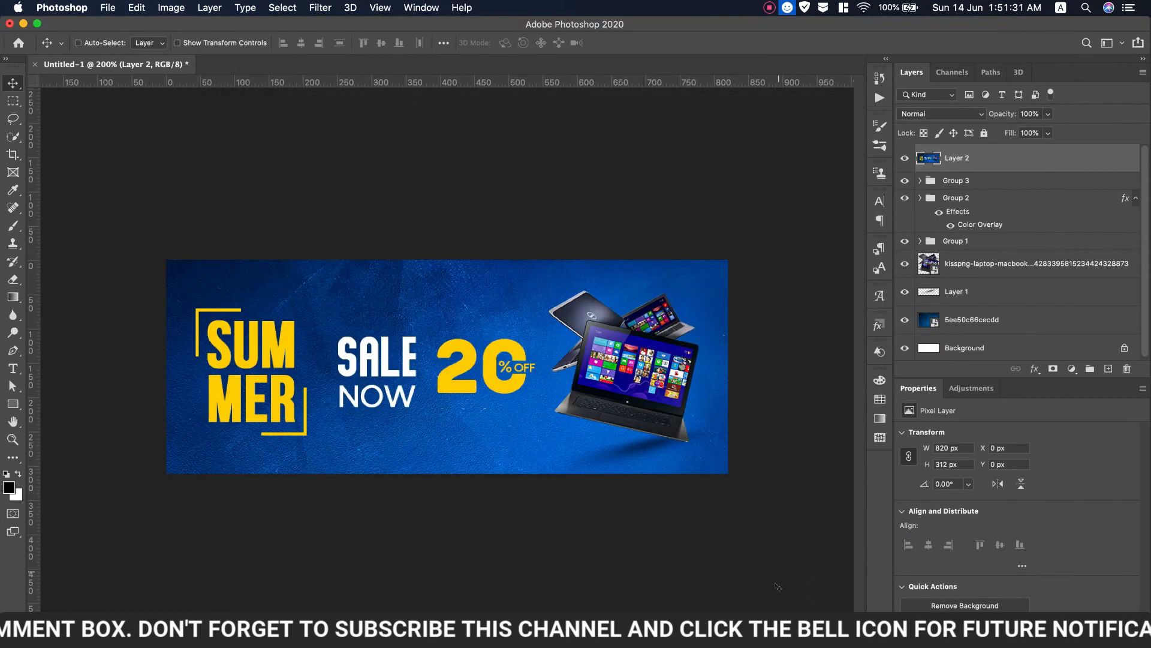
Save the banner to the Desktop in Photoshop format as Laptop Summer Sale.psd, keeping layers and the embedded color profile.
left_click(108, 7)
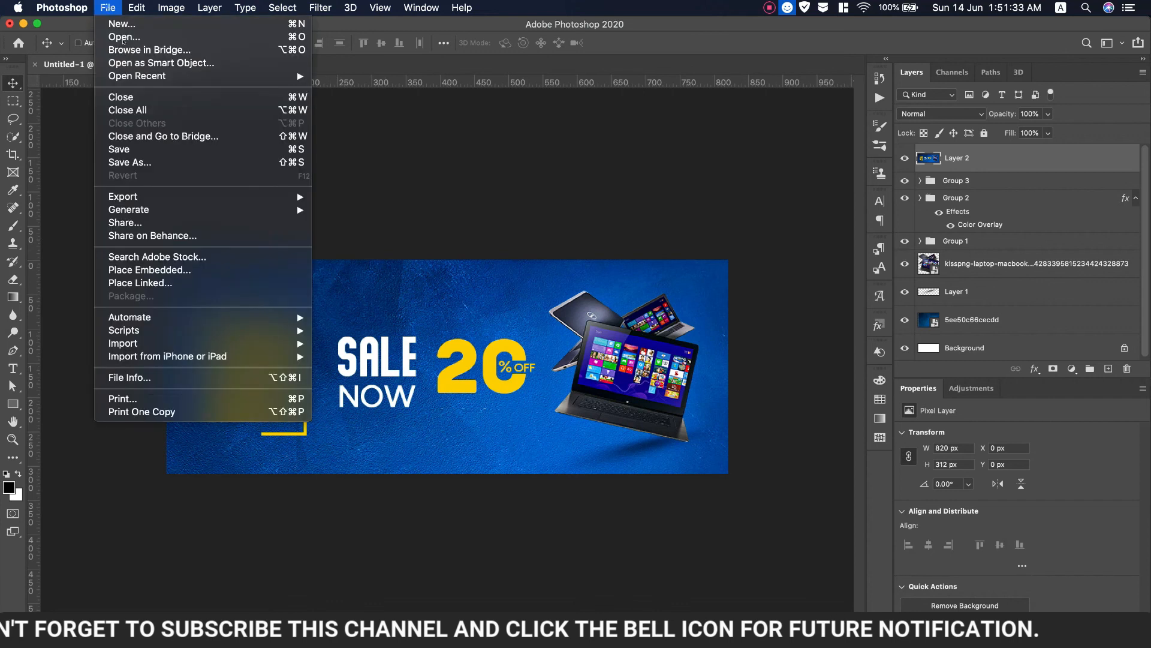
left_click(148, 162)
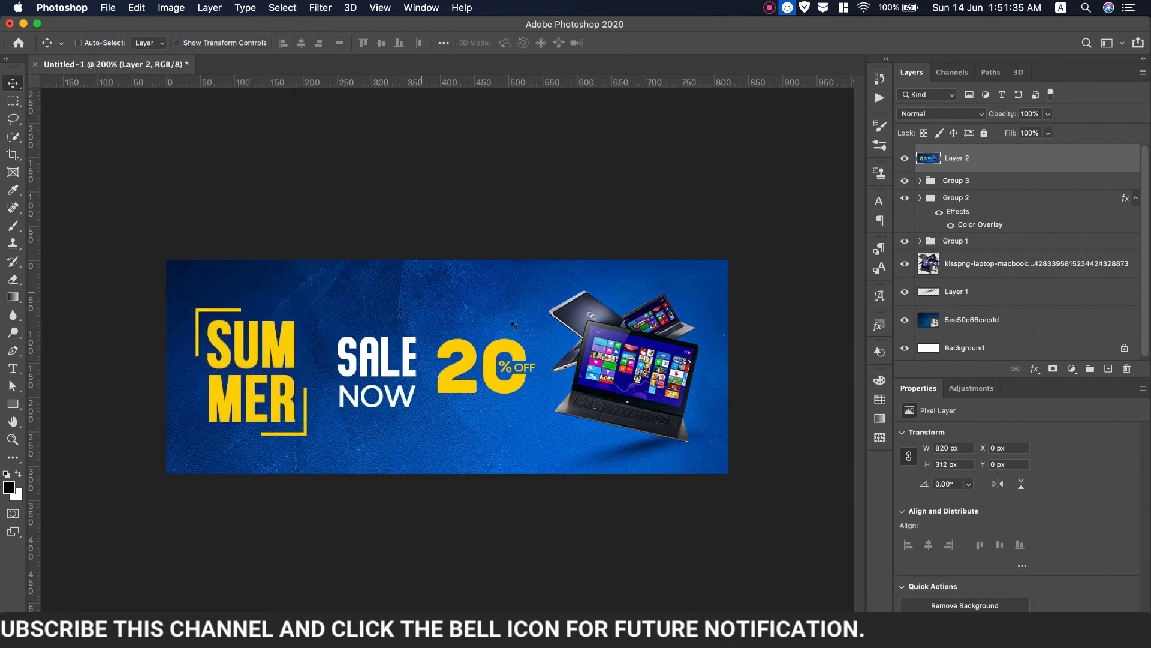
left_click_drag(528, 103, 513, 210)
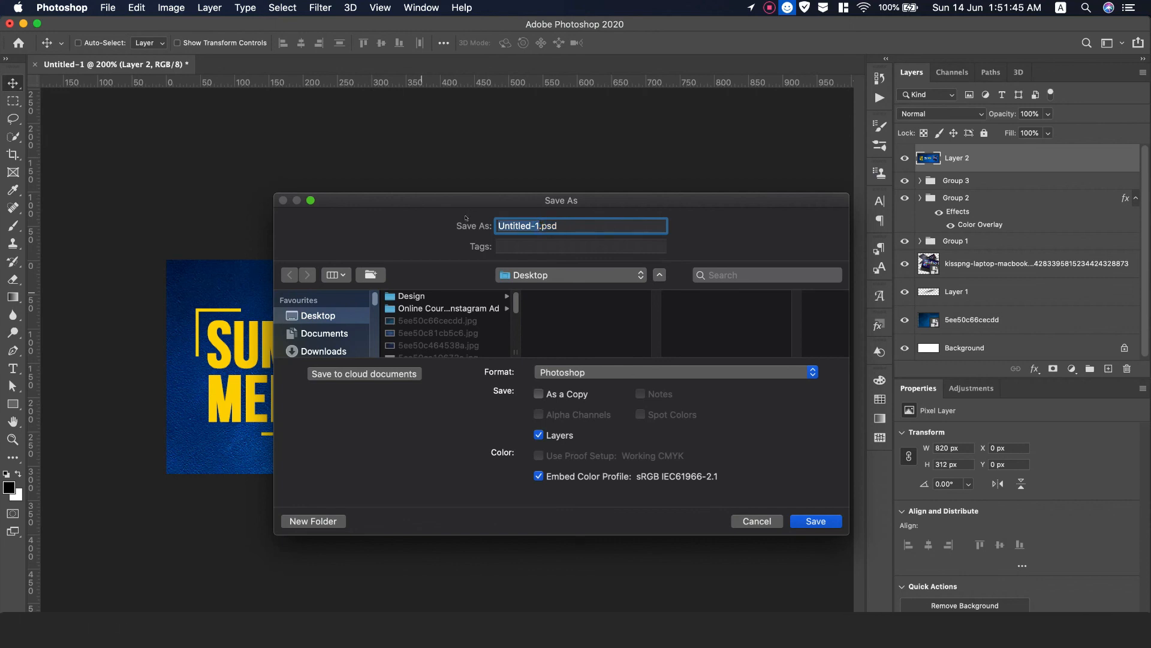
type("Laptop Summer Sale")
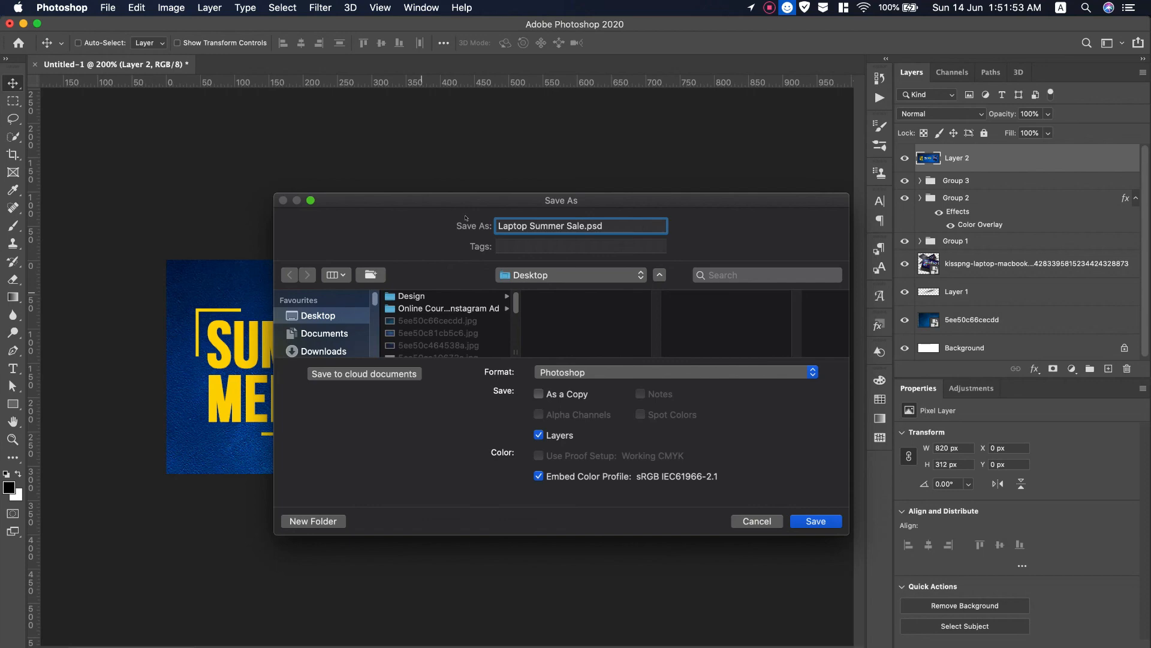
left_click(809, 521)
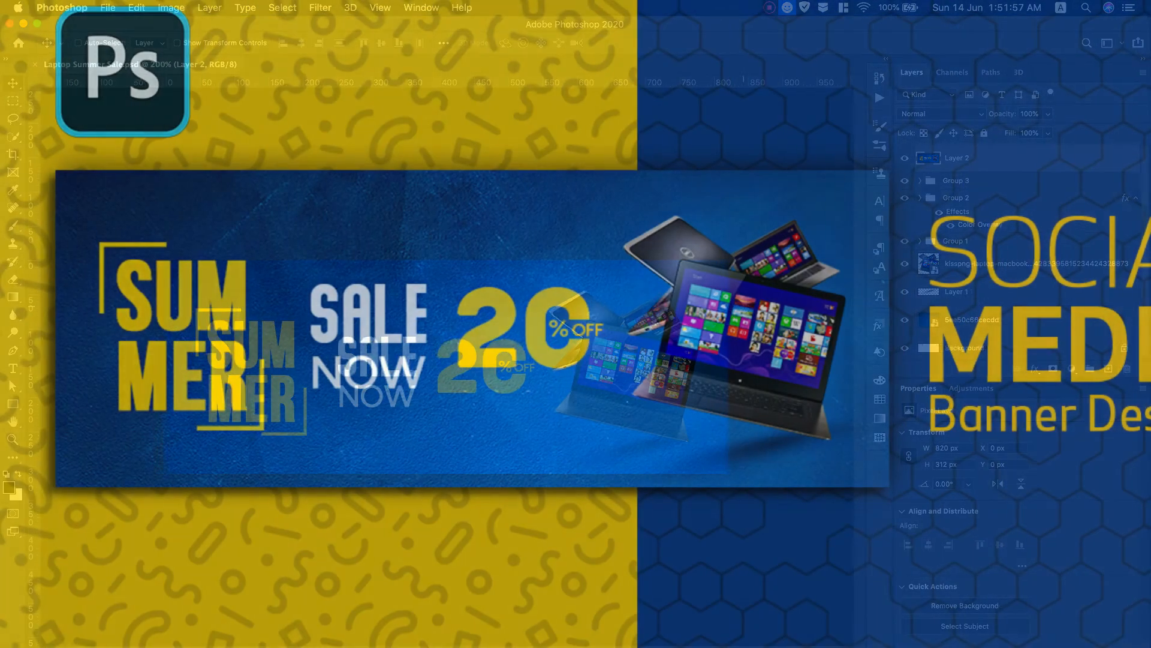